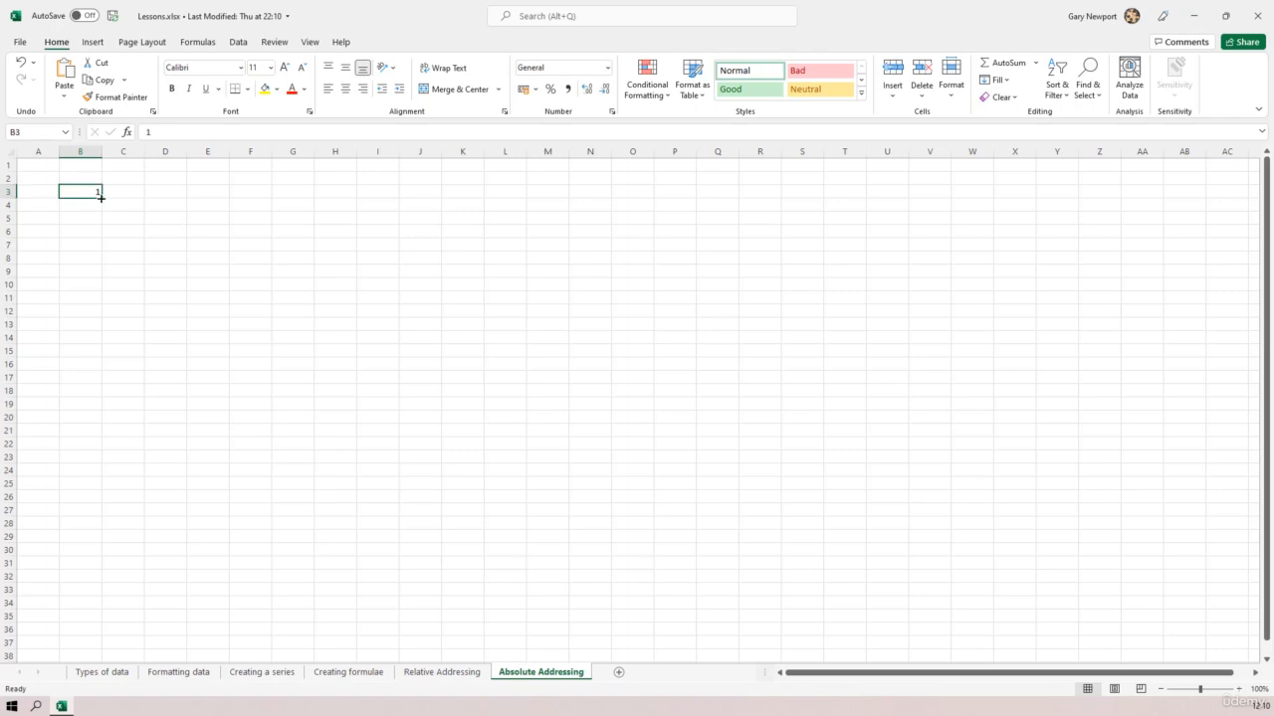
Fill the number in B3 down to B13 as a series from 1 to 11
left_click_drag(100, 196, 110, 331)
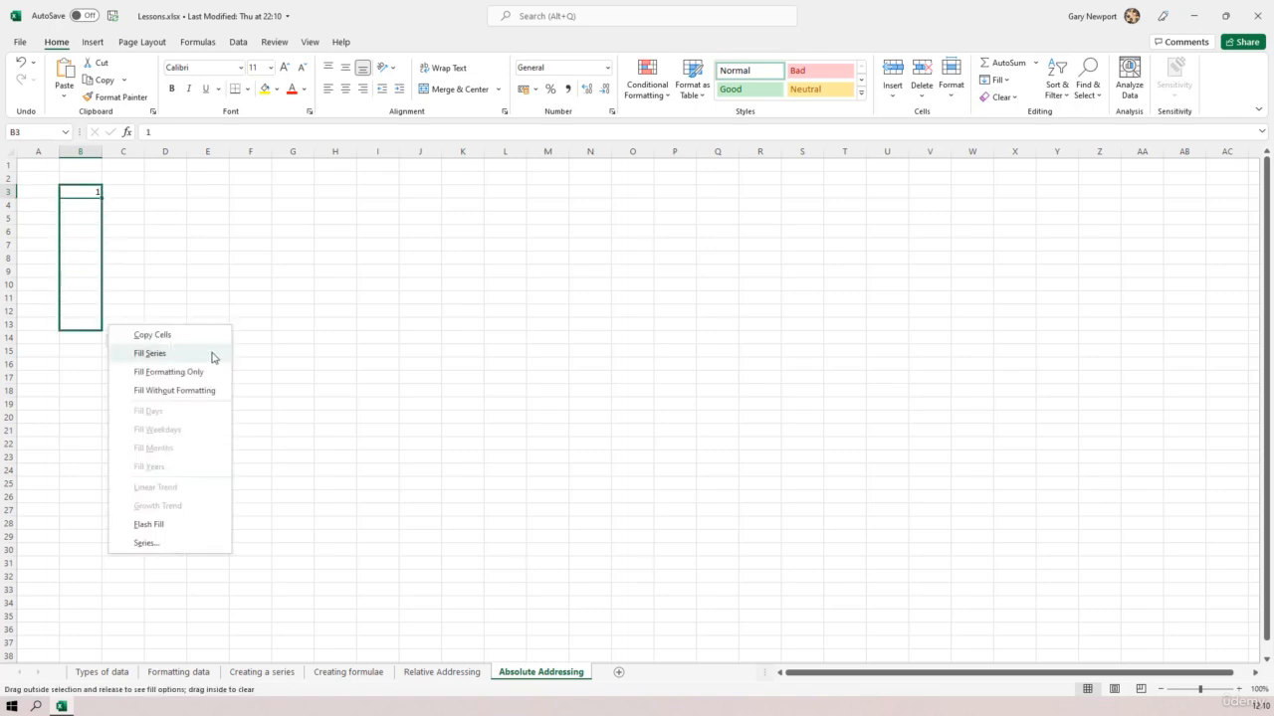
left_click(160, 355)
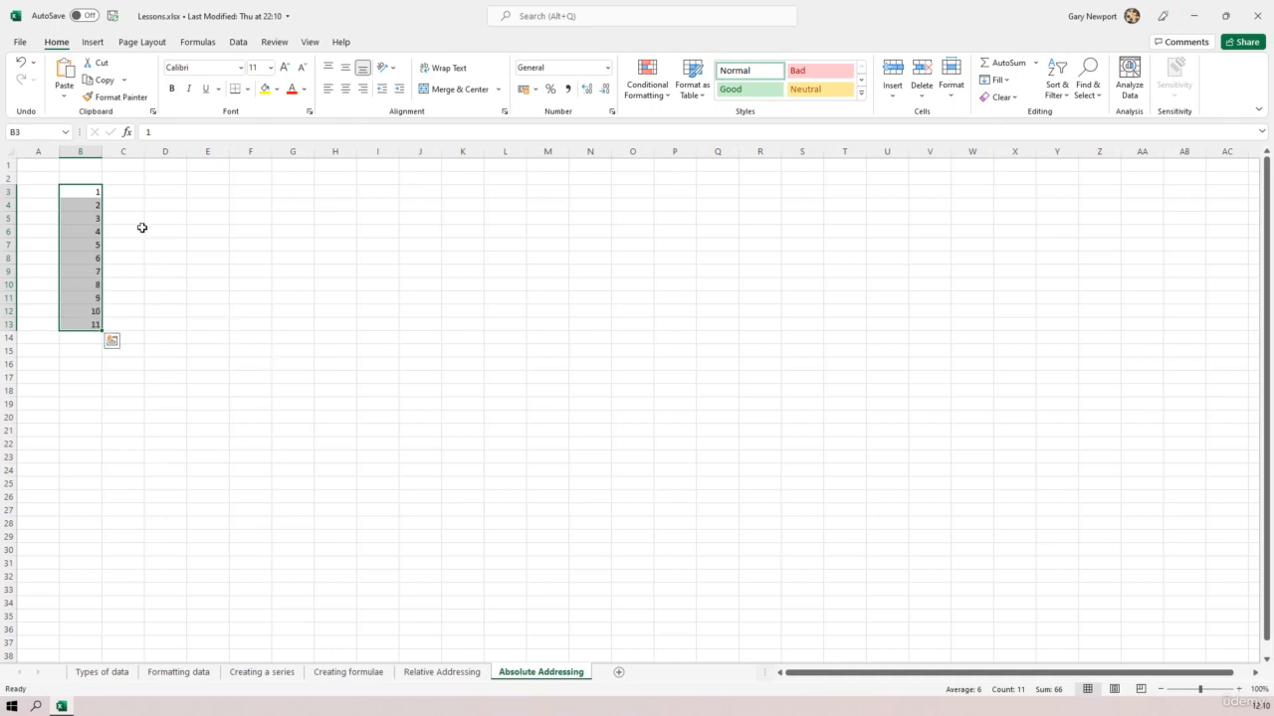
Enter the formula =B3*3 in C3 and copy it down to C13
left_click(123, 189)
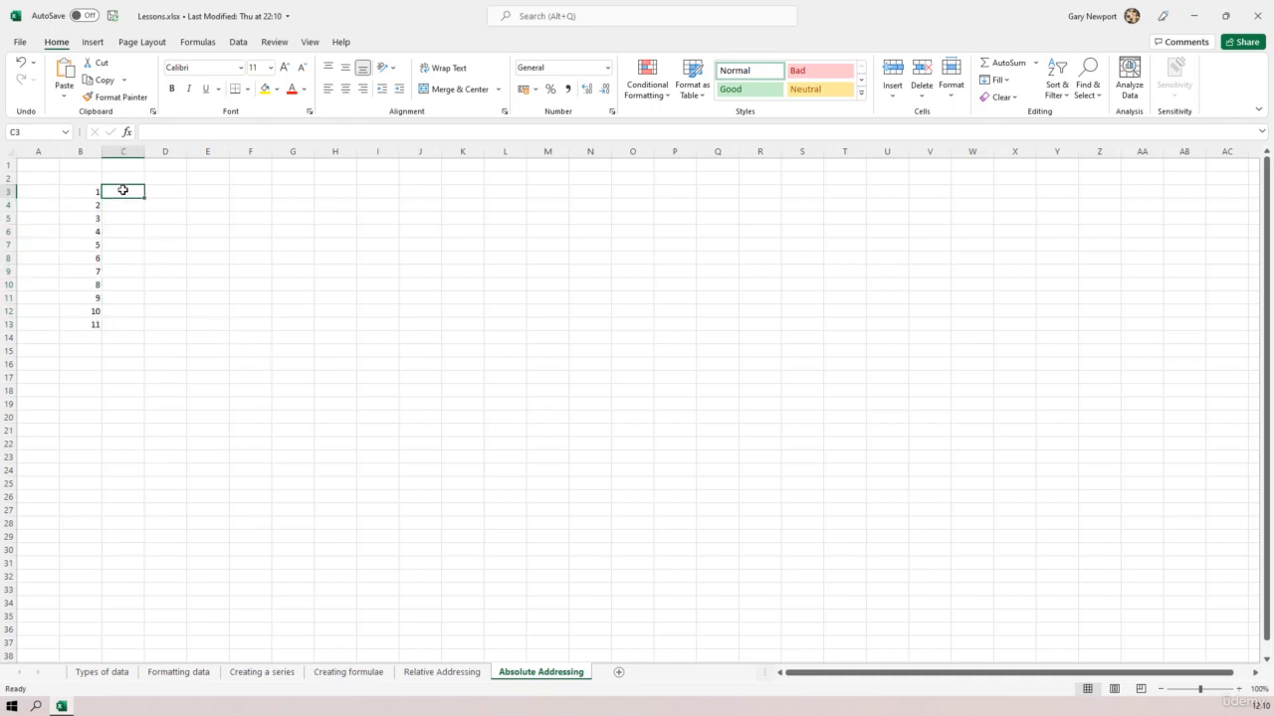
type("=")
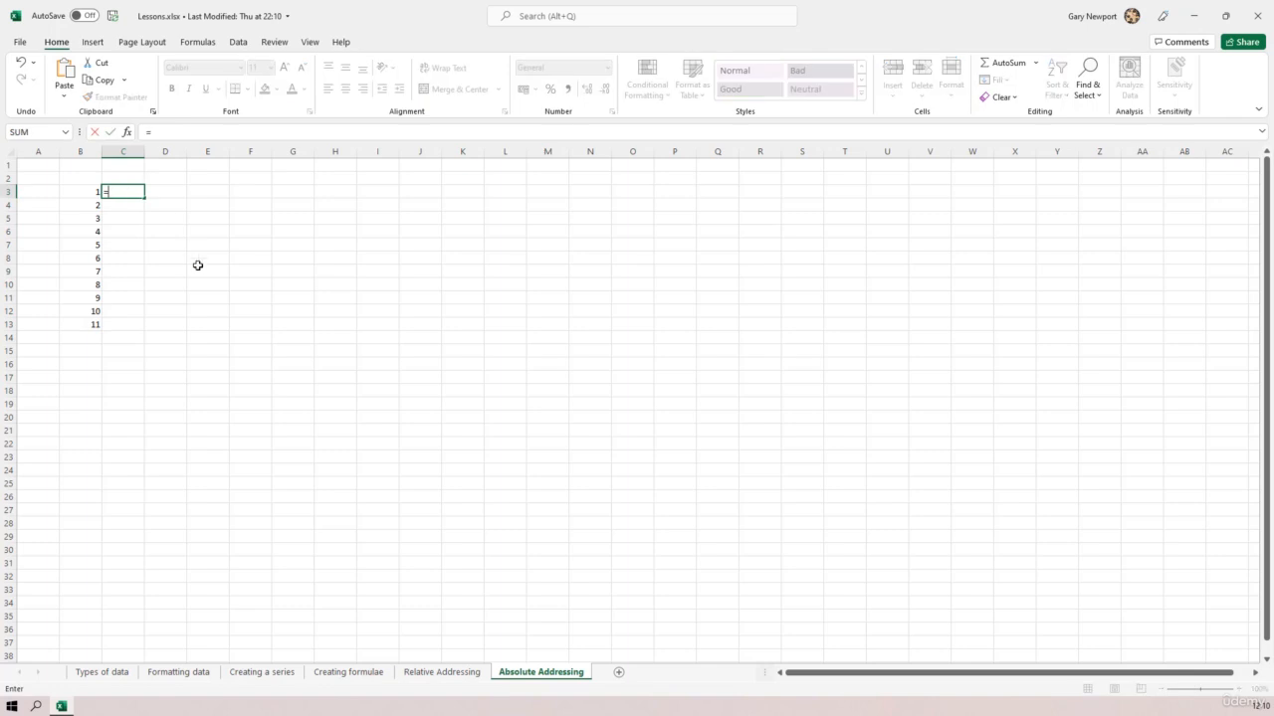
left_click(75, 192)
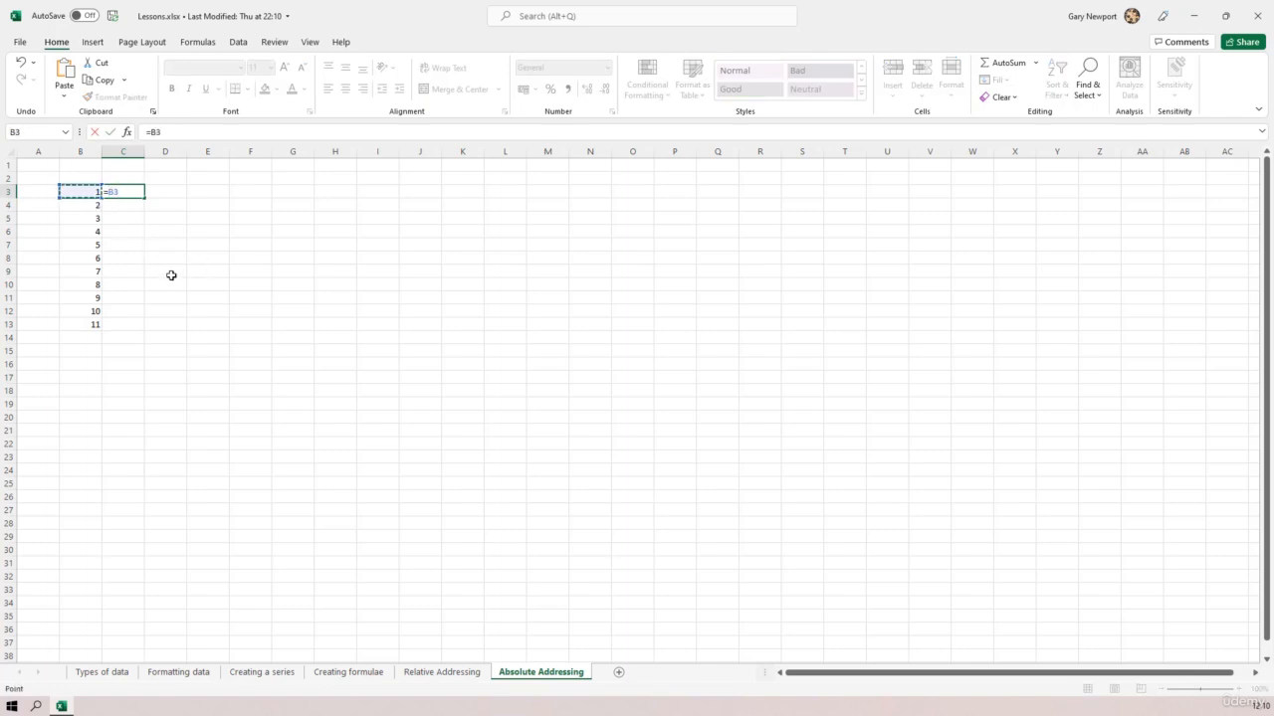
type("*3")
key("Return")
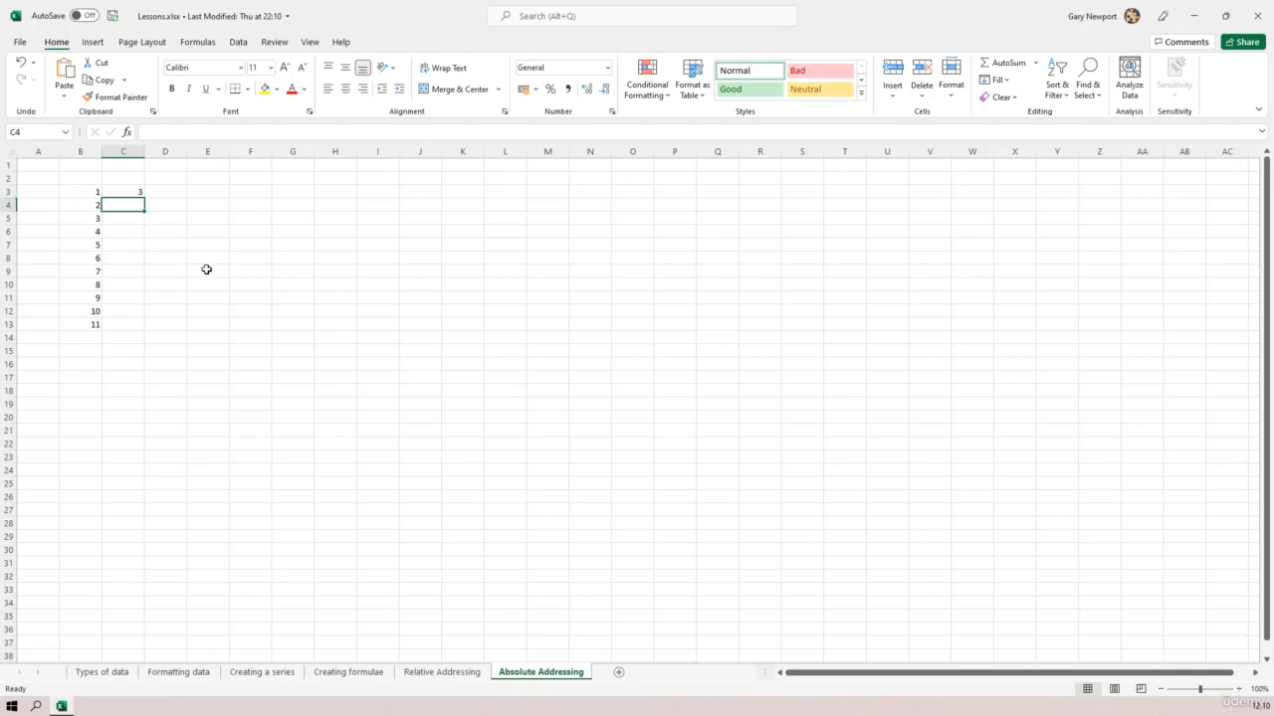
left_click(130, 191)
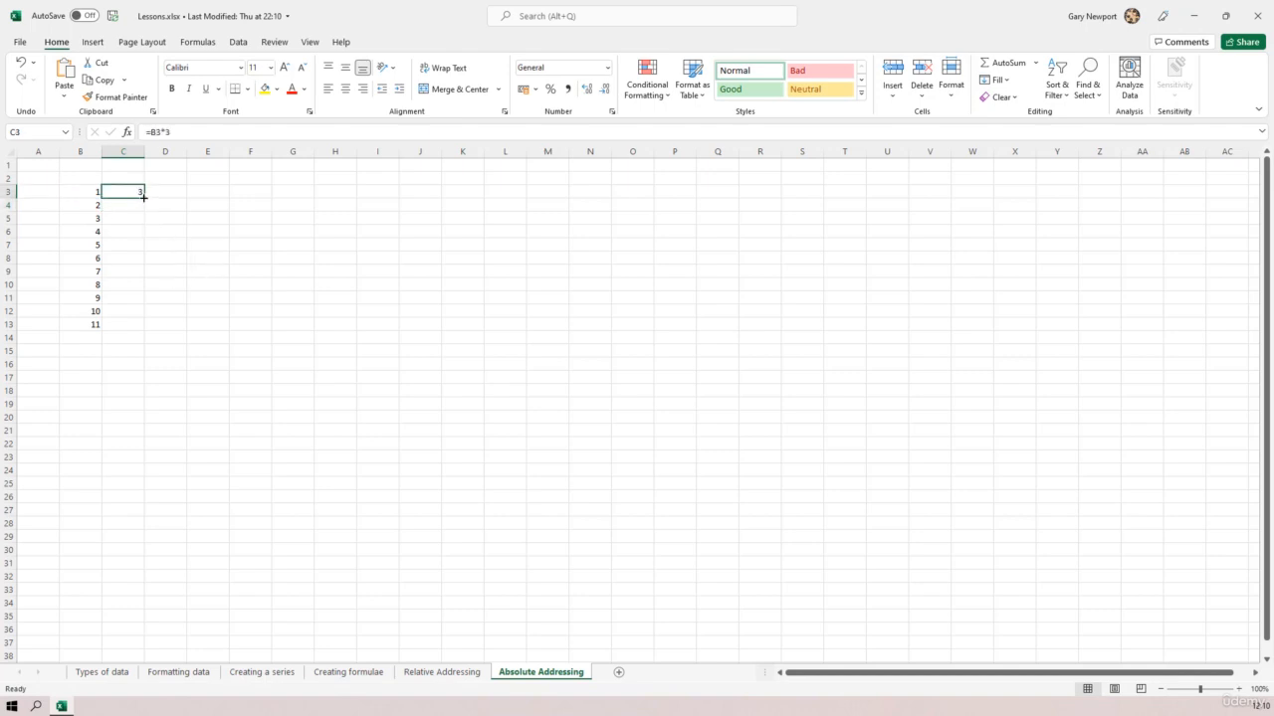
left_click_drag(143, 197, 144, 334)
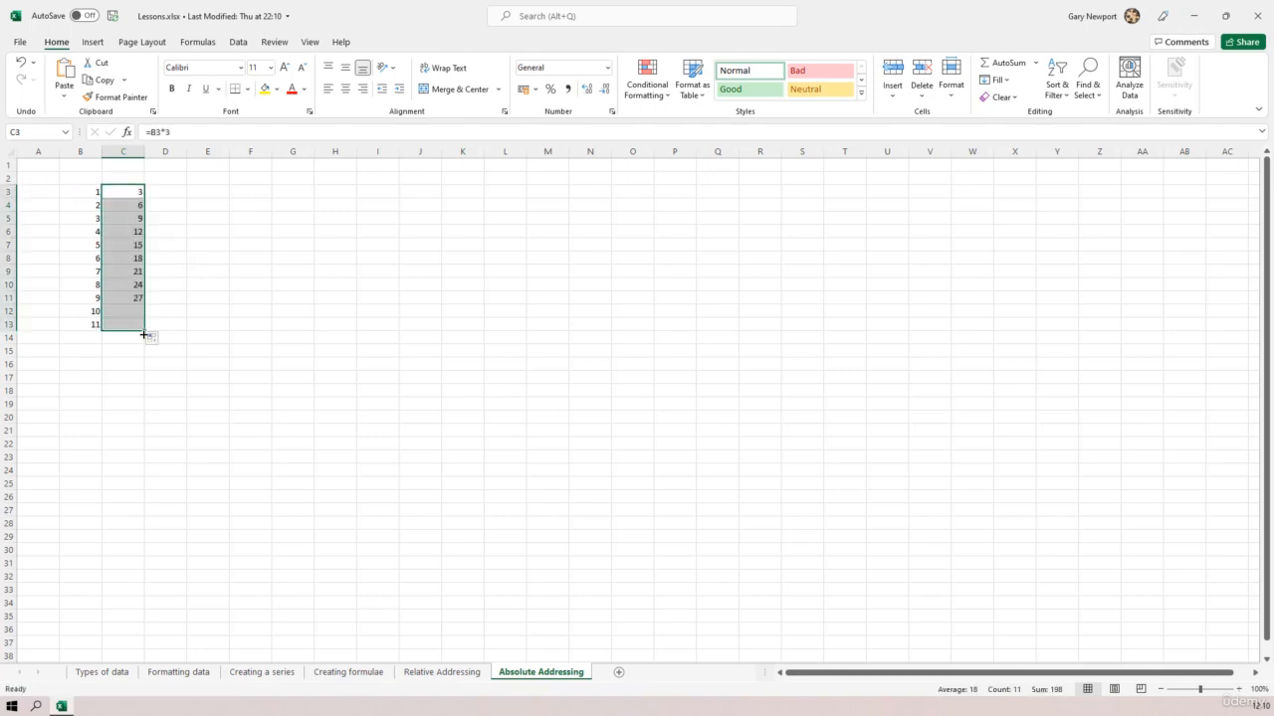
left_click(119, 204)
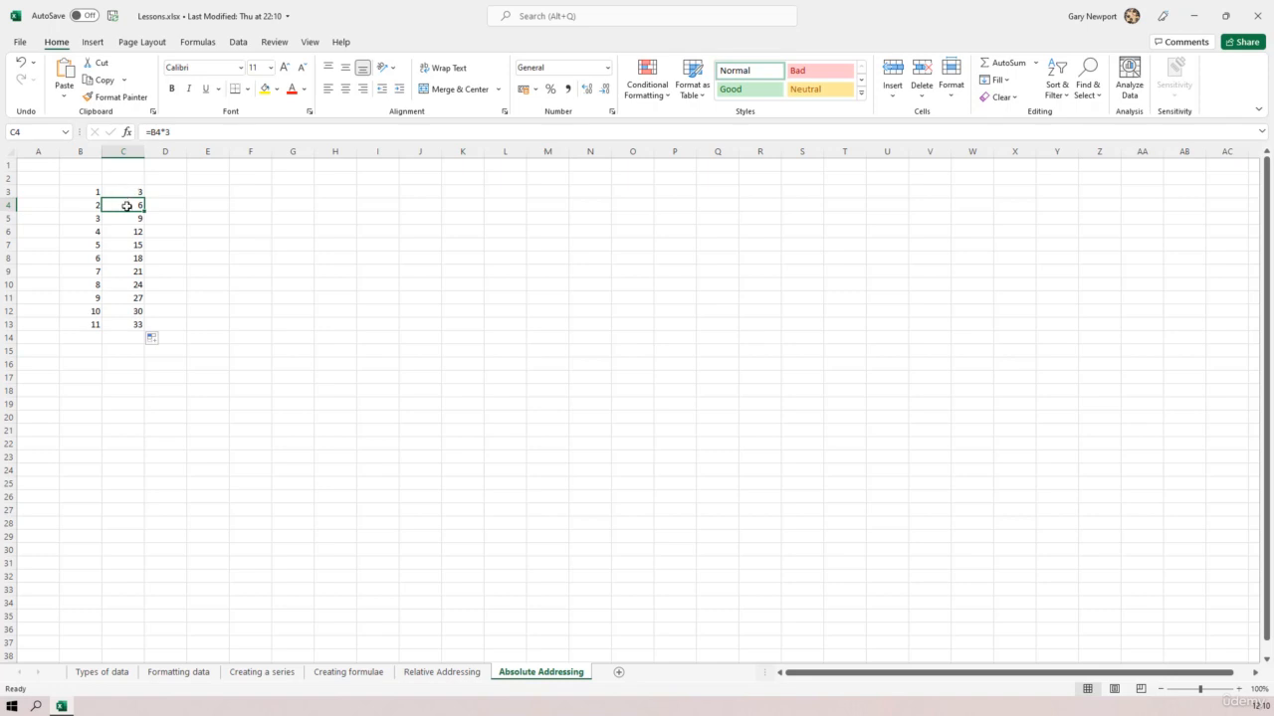
Enter 1 in E1 and fill all of column E with a linear series using step value 1
left_click(218, 166)
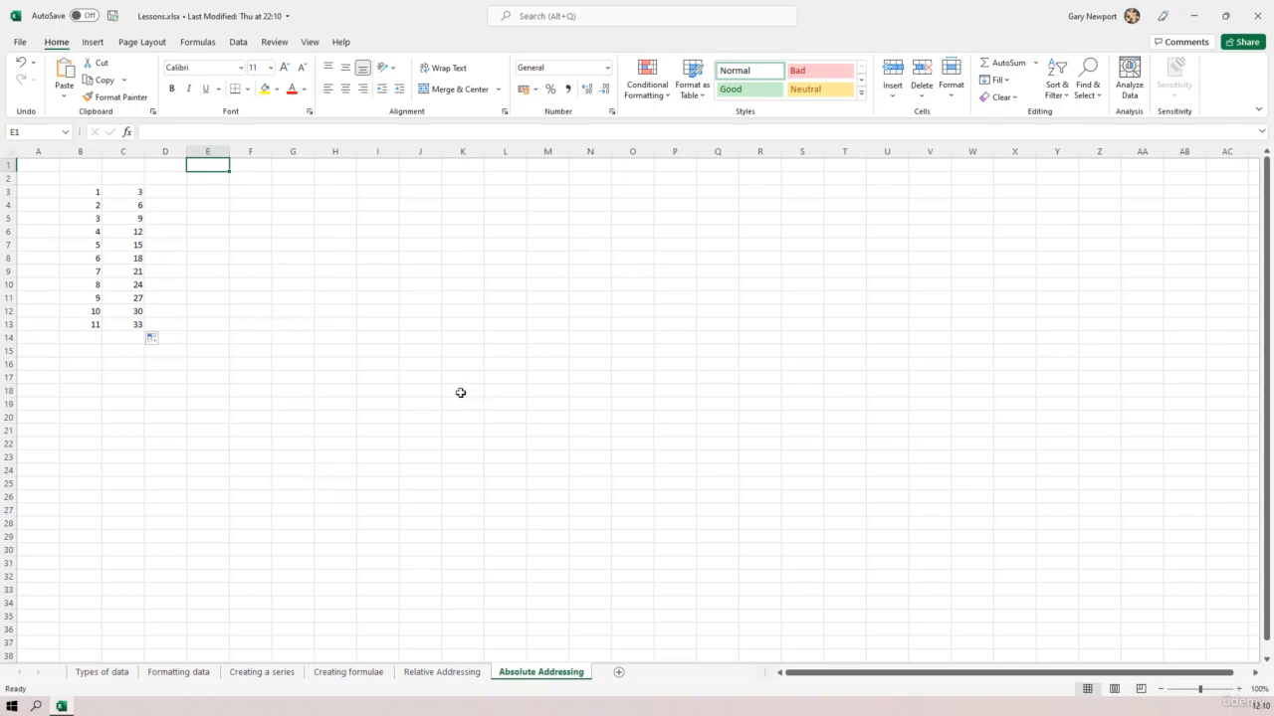
type("1")
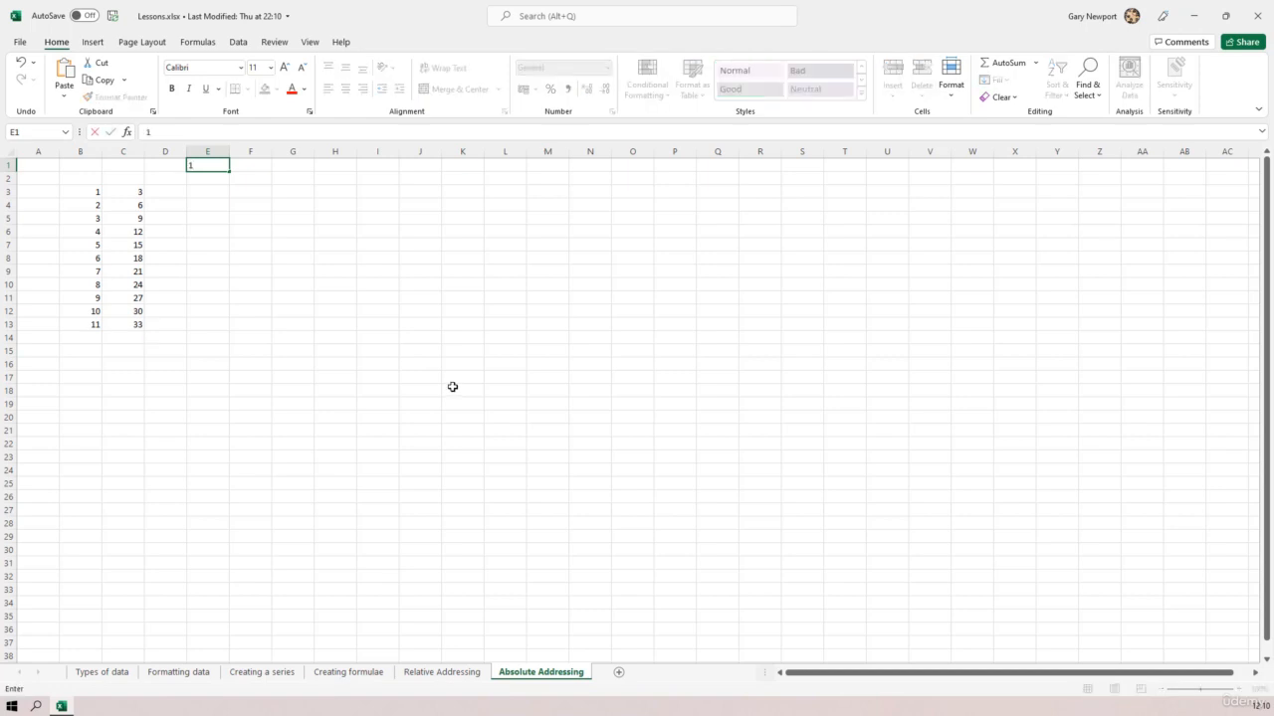
key("Tab")
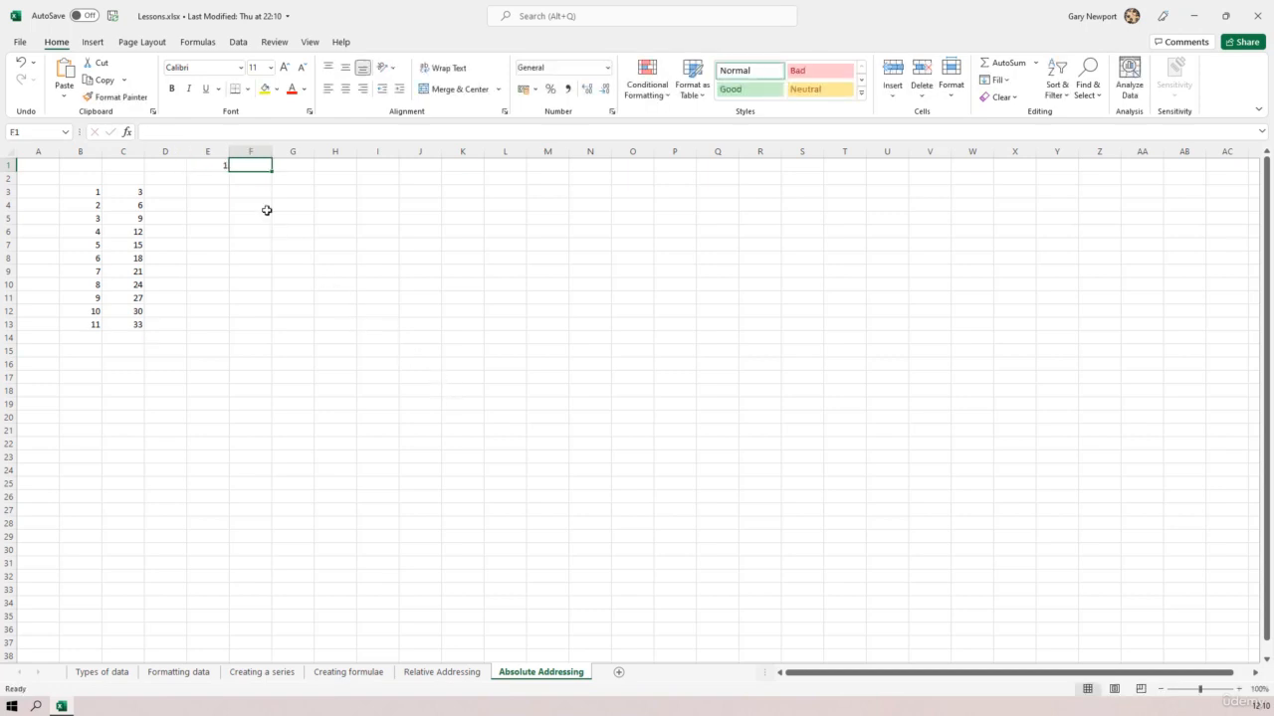
left_click(212, 150)
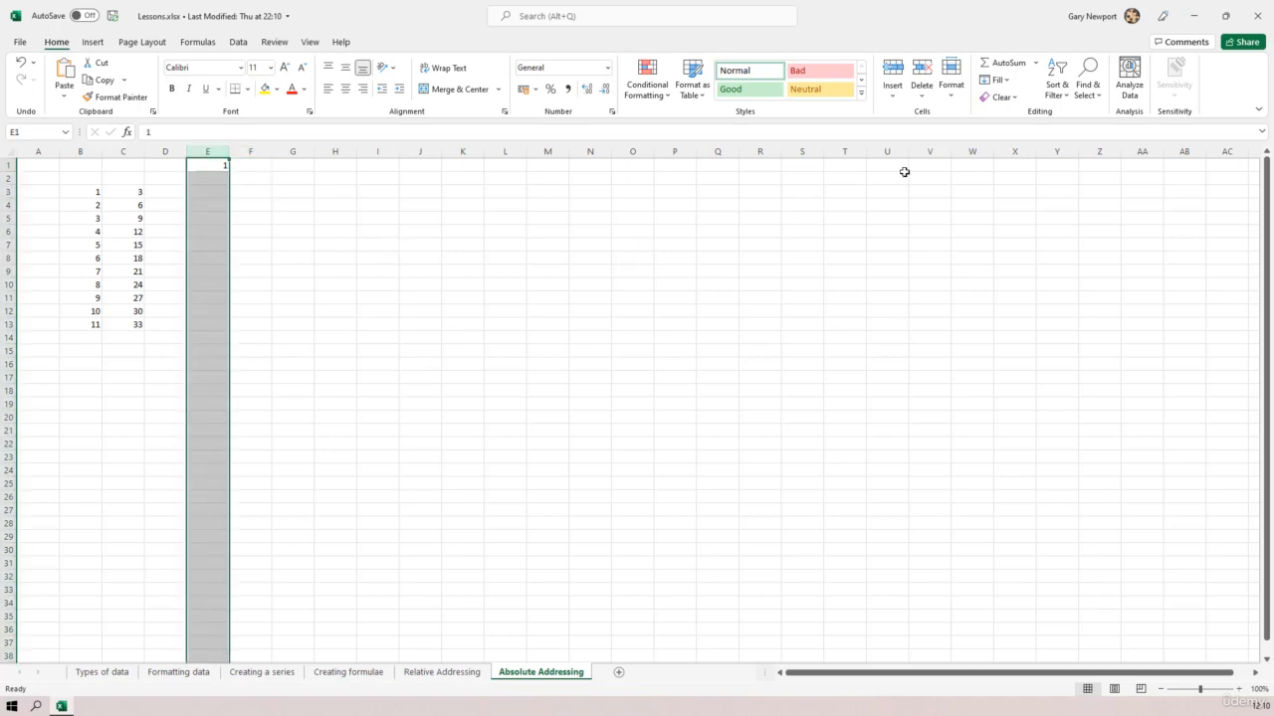
left_click(1006, 81)
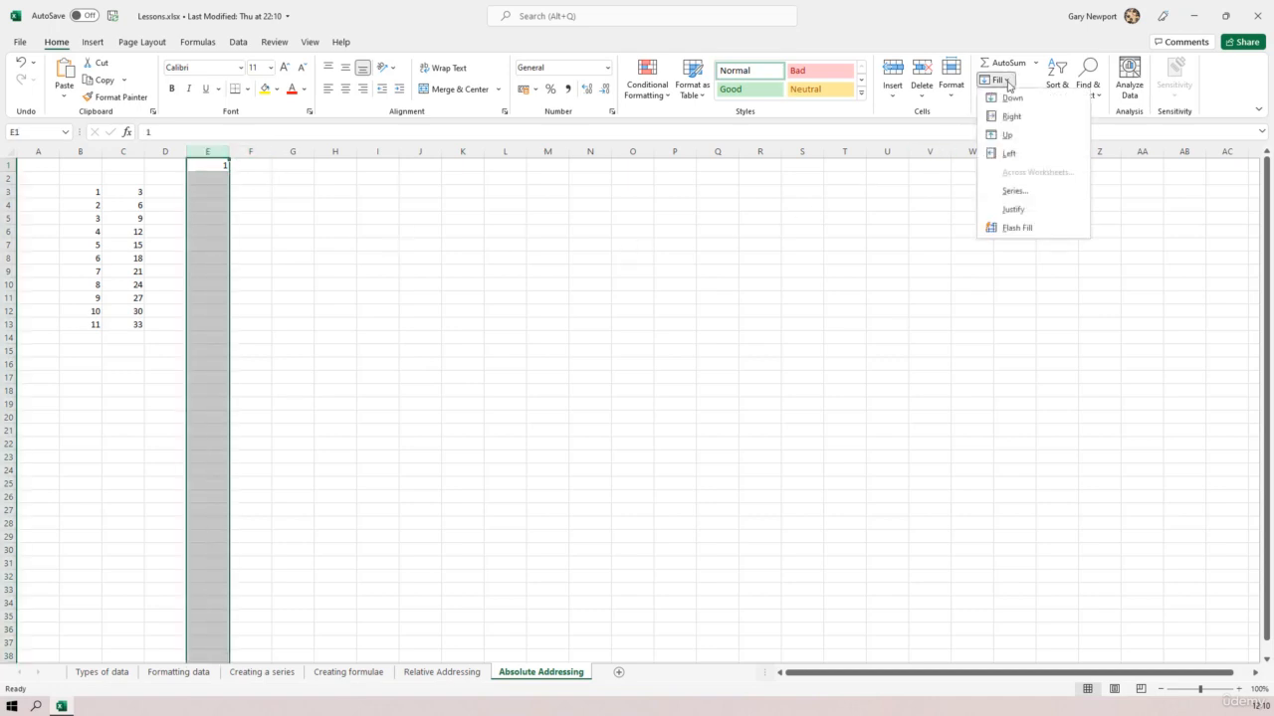
left_click(1009, 192)
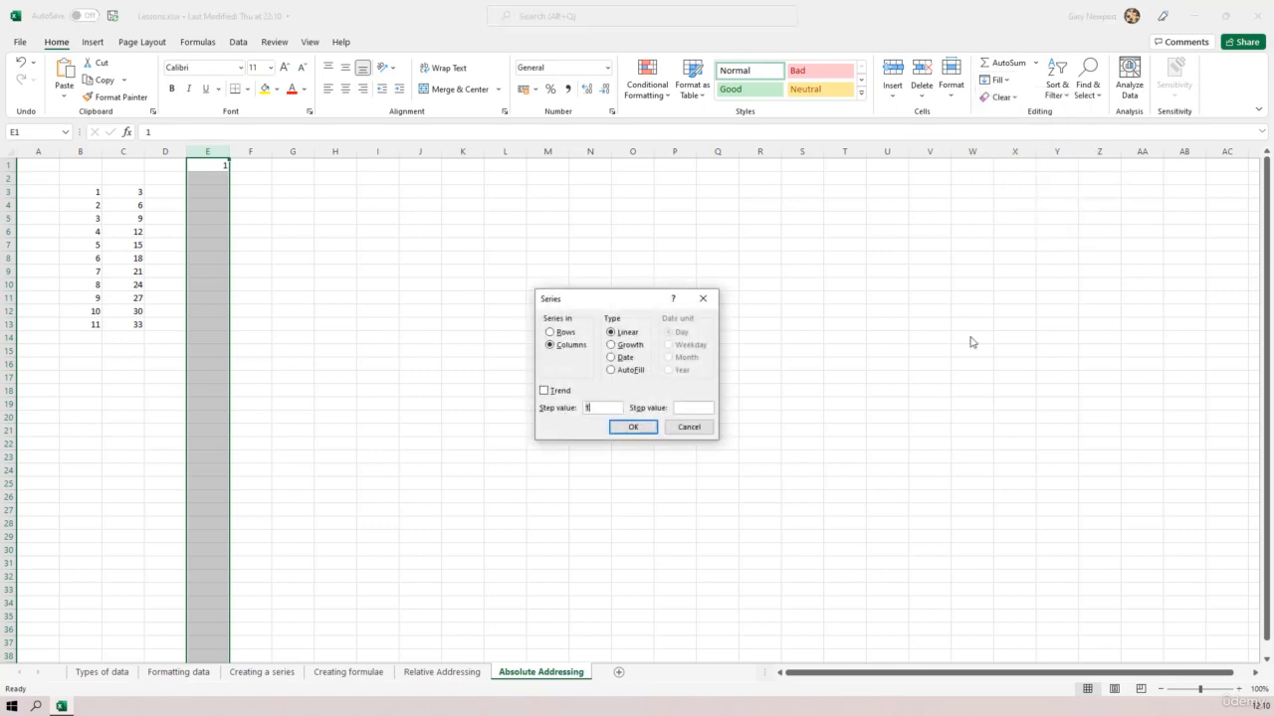
left_click(649, 428)
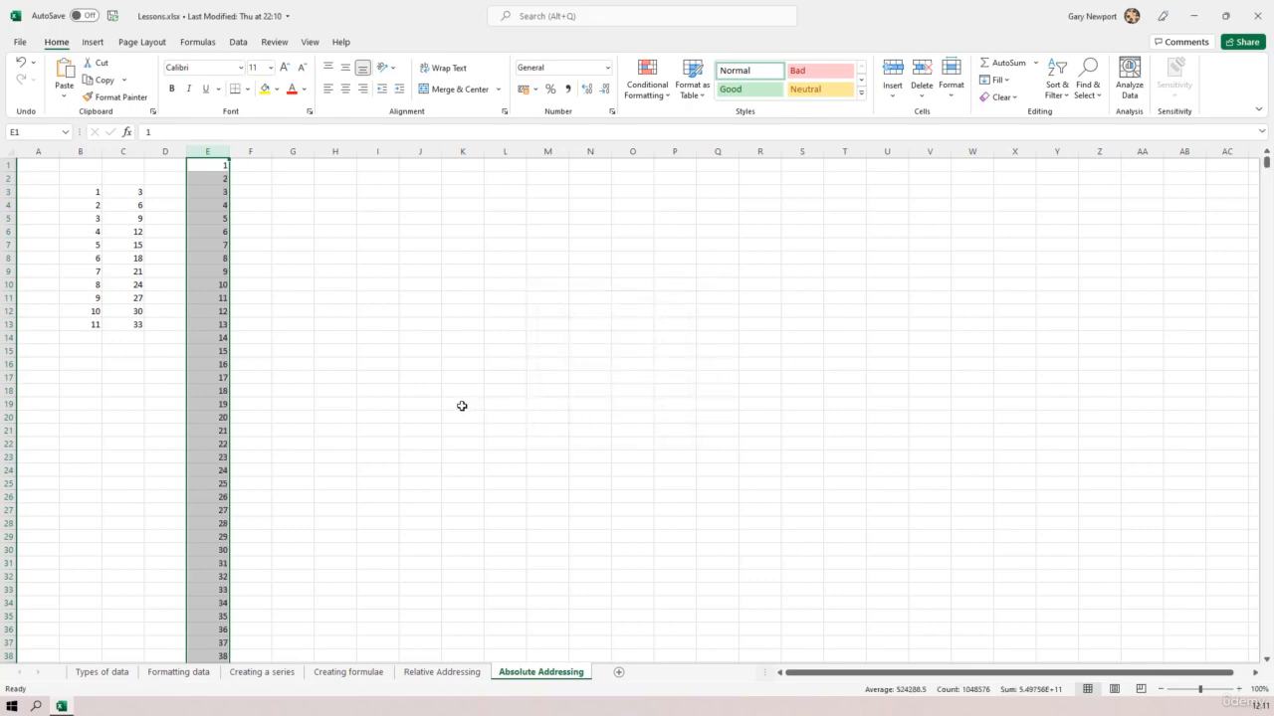
Enter the formula =E1*5 in F1 and fill it down the whole of column F
left_click(241, 167)
type("=")
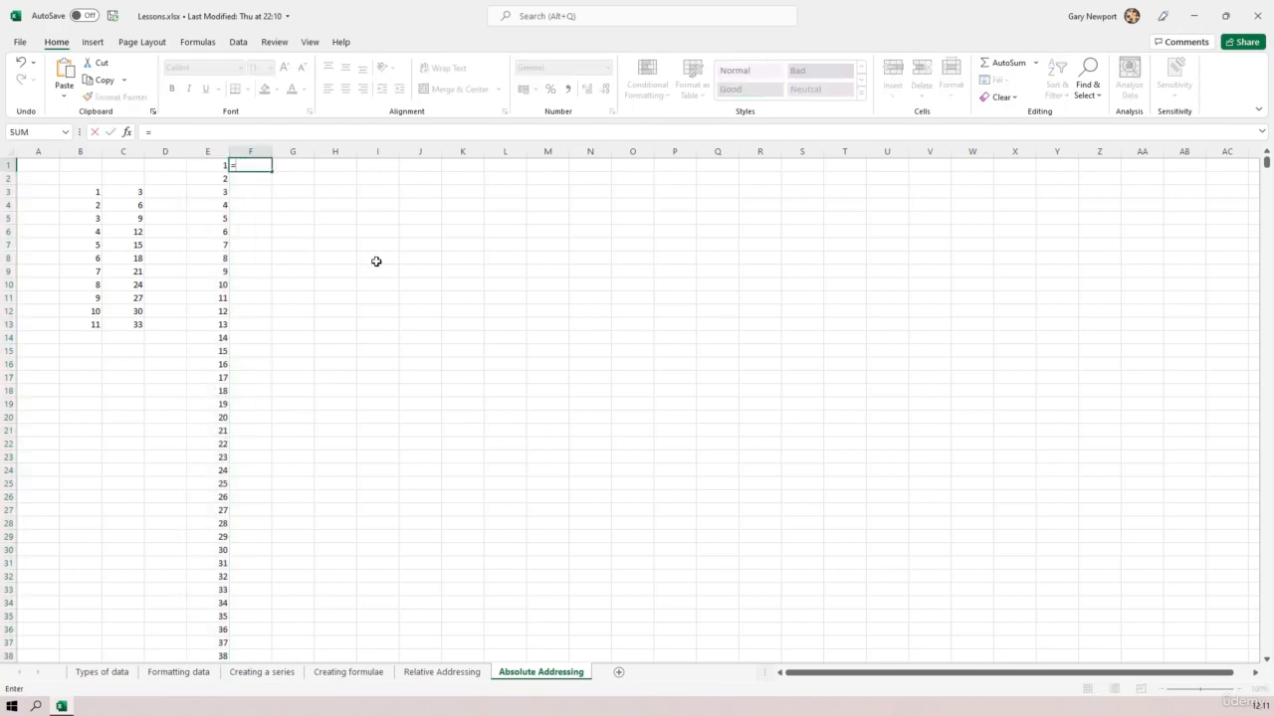
key("Left")
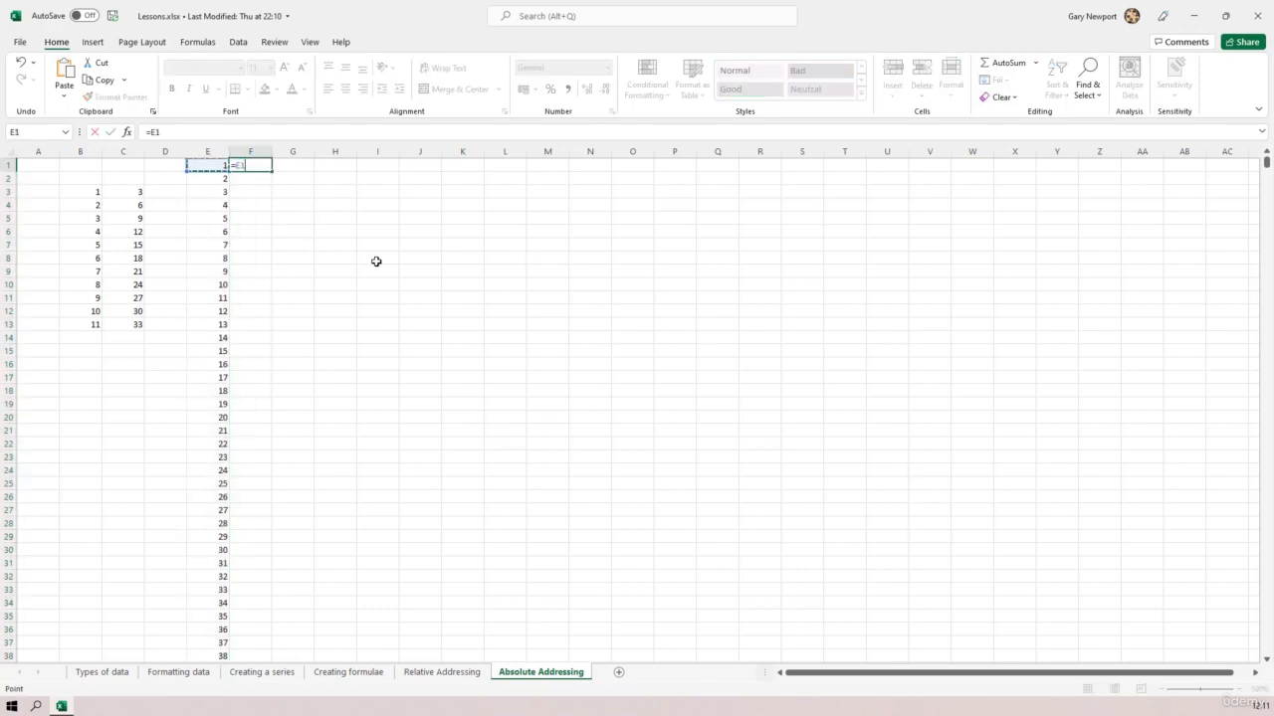
type("*")
key("Return")
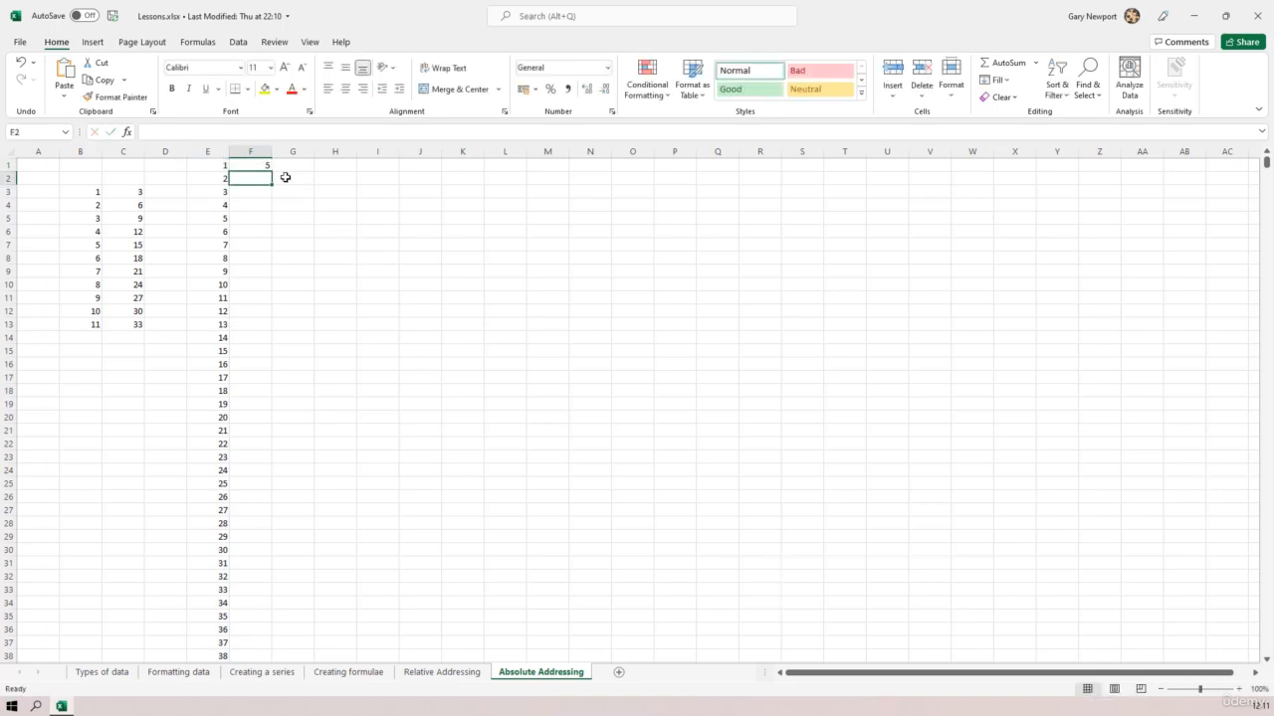
left_click(259, 153)
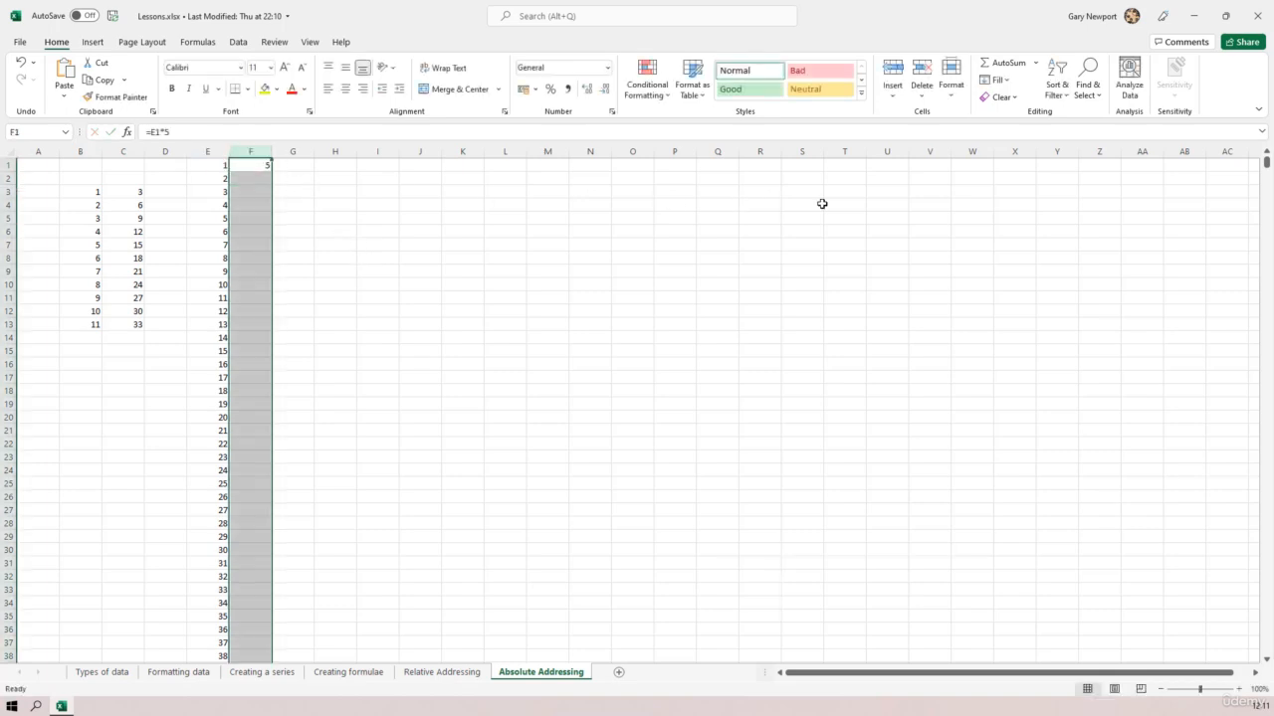
left_click(995, 79)
left_click(1013, 98)
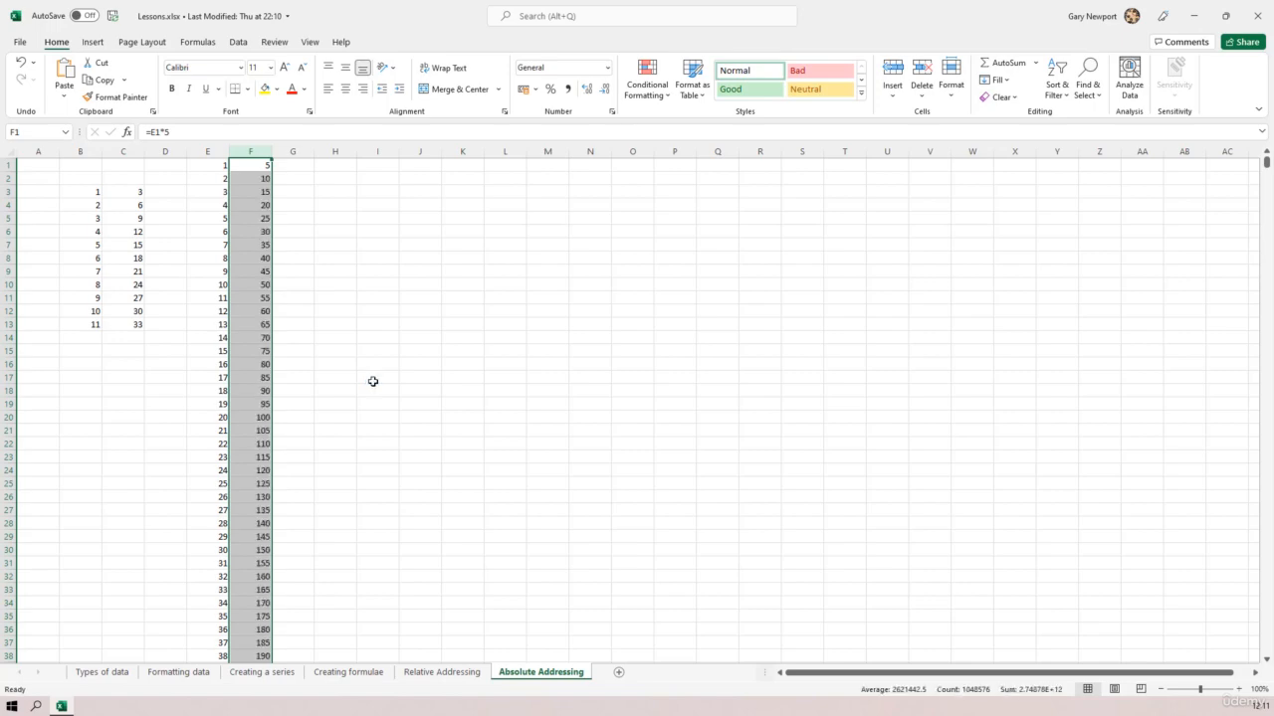
Examine the filled values in columns E and F down to the sheet's last row, and return to E1
left_click(223, 405)
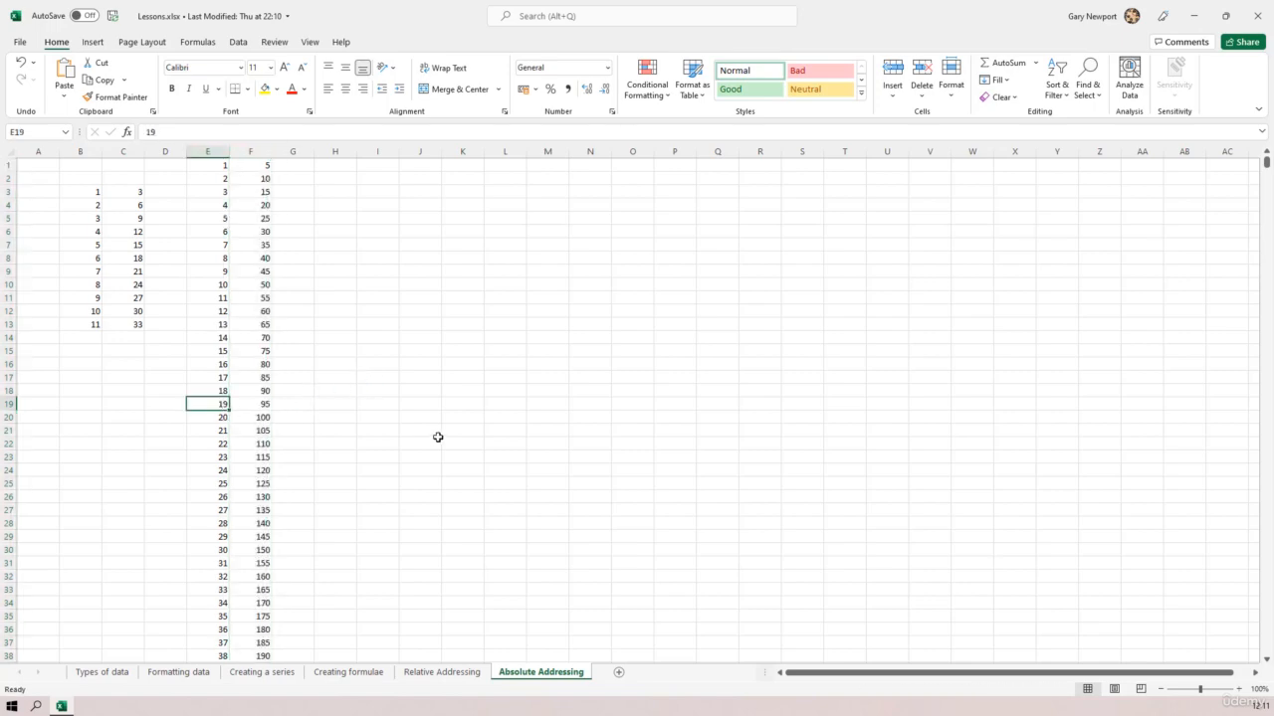
scroll(249, 412, "down", 6)
scroll(249, 412, "down", 20)
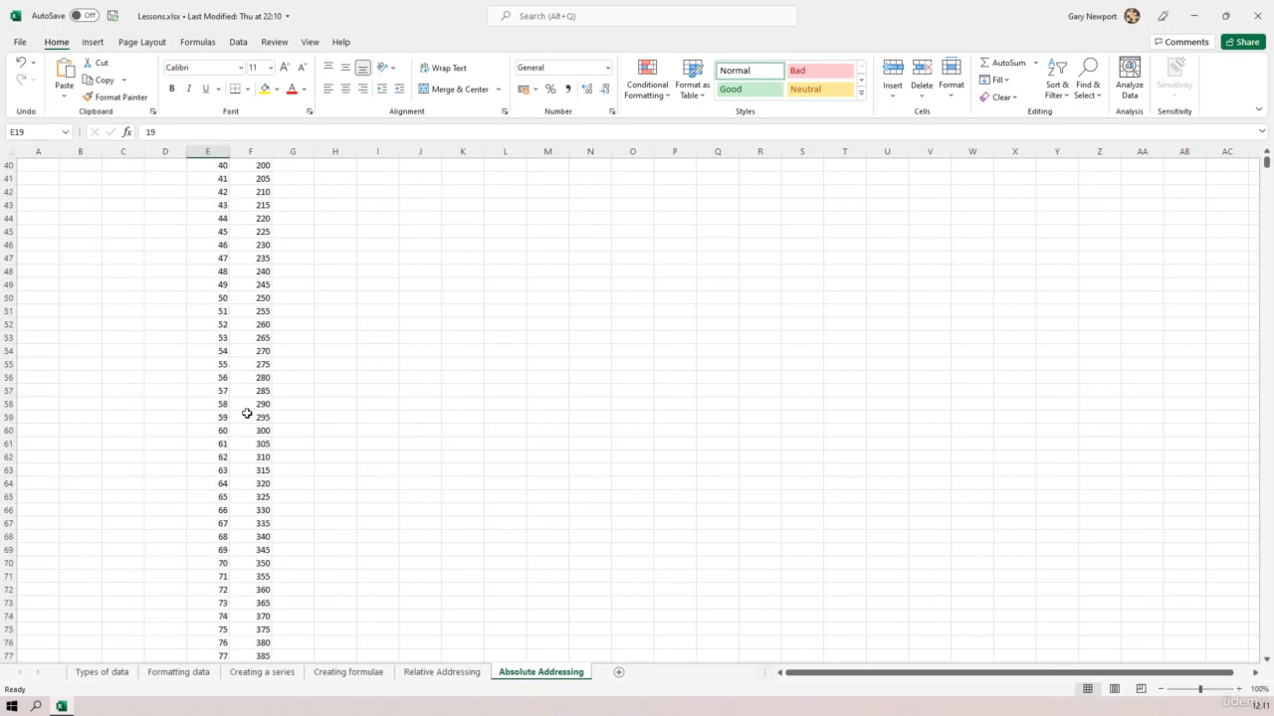
scroll(247, 413, "down", 5)
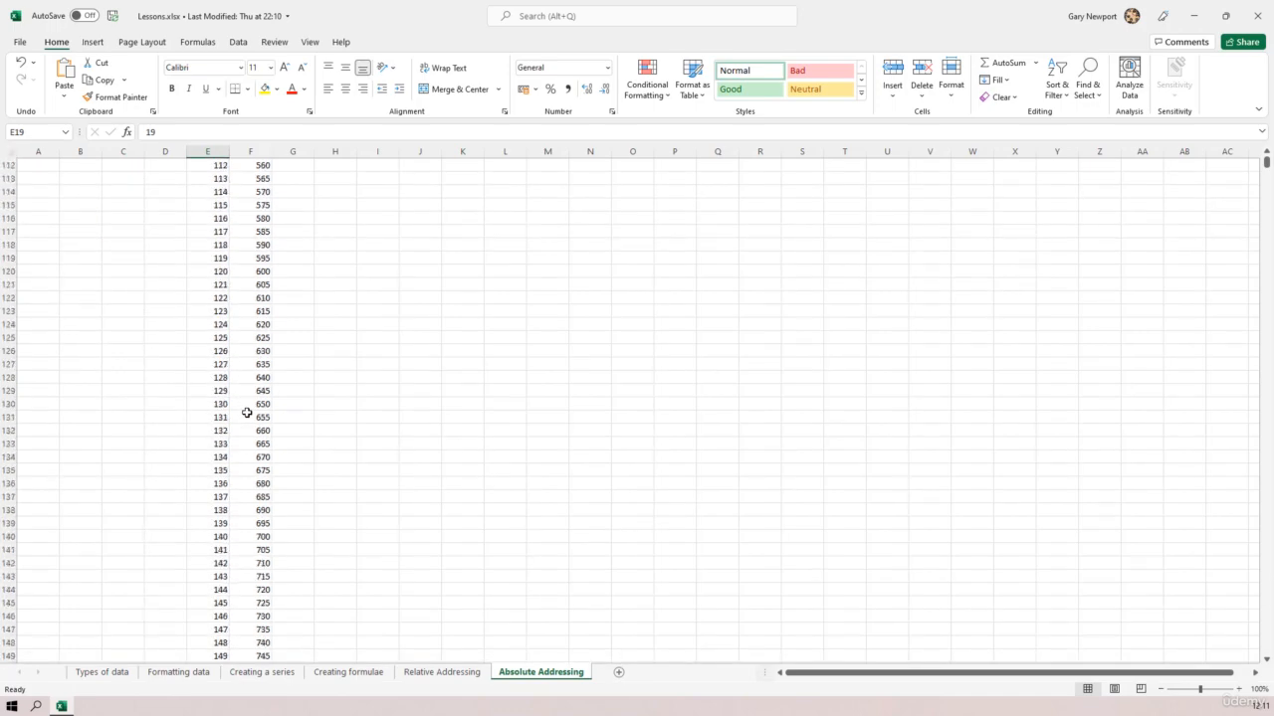
scroll(246, 415, "up", 20)
scroll(246, 415, "up", 17)
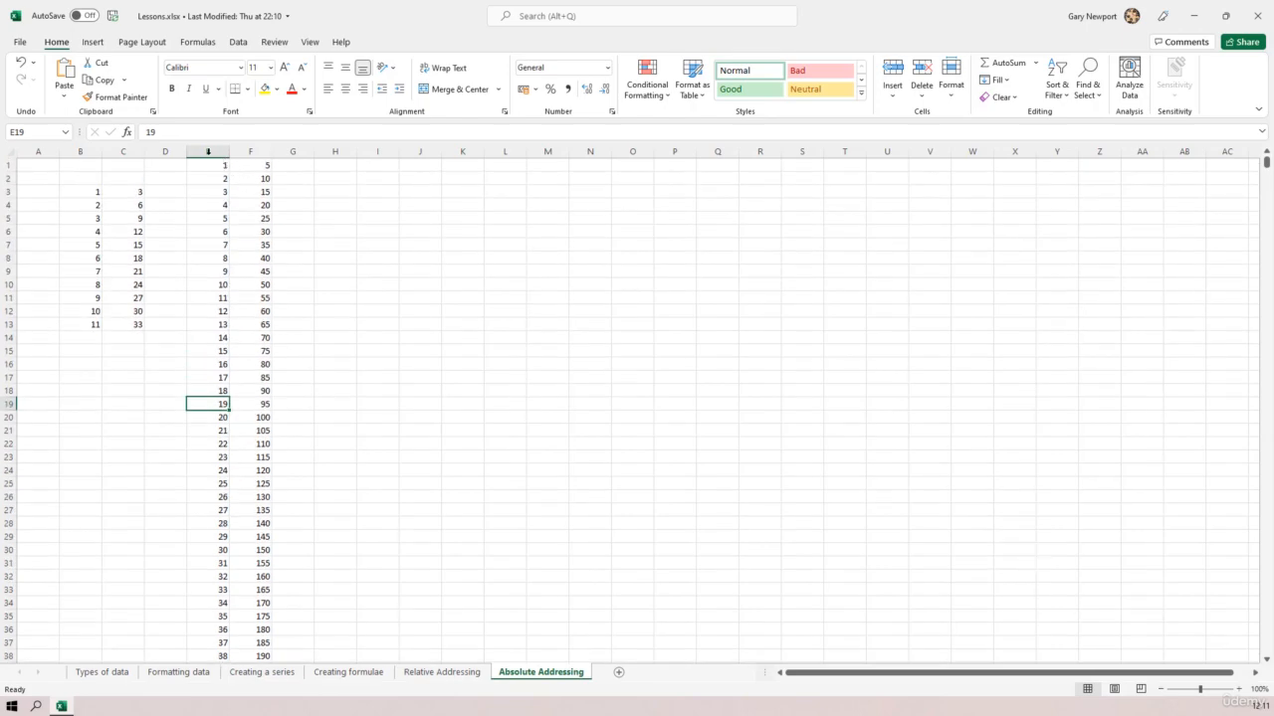
left_click(213, 165)
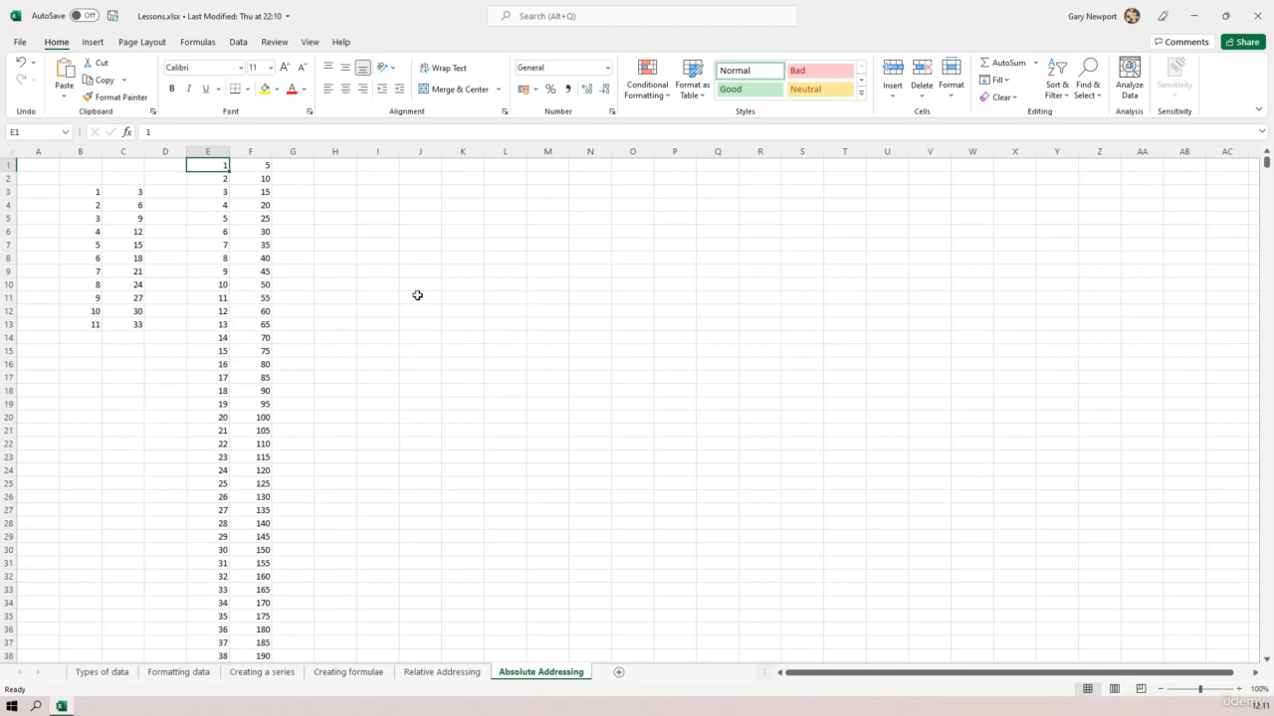
key("ctrl+Down")
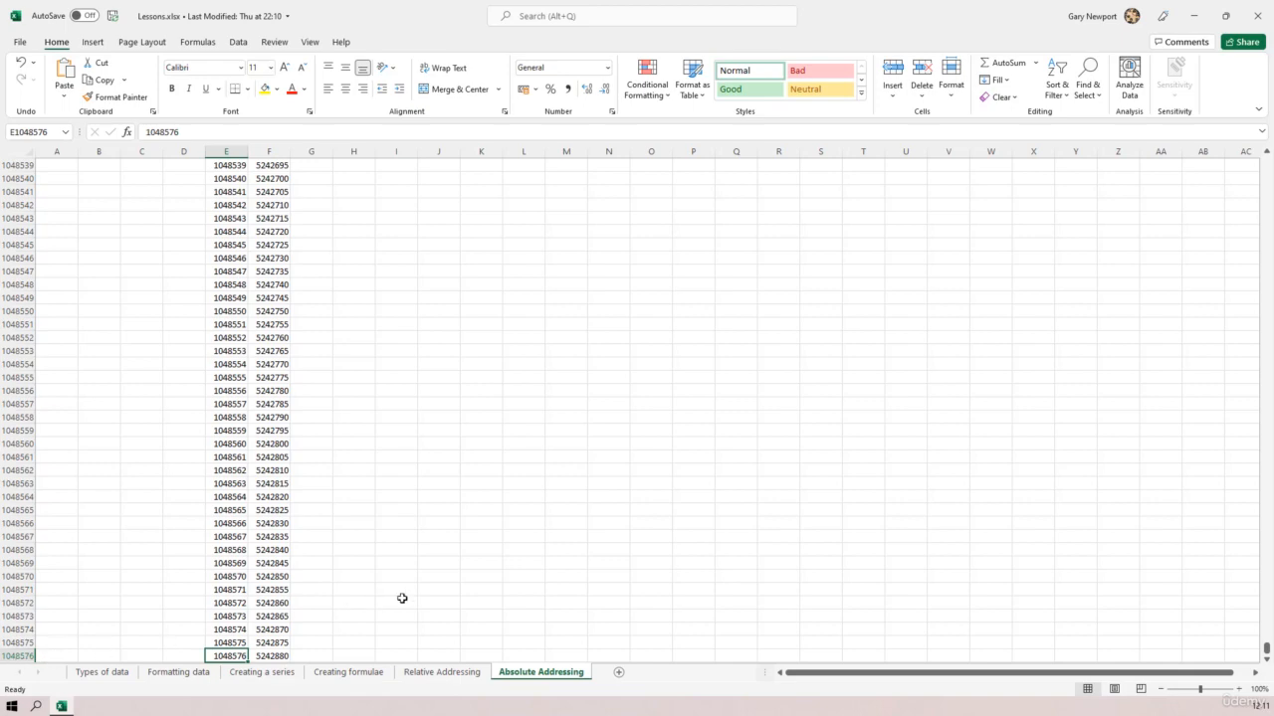
scroll(401, 597, "down", 1)
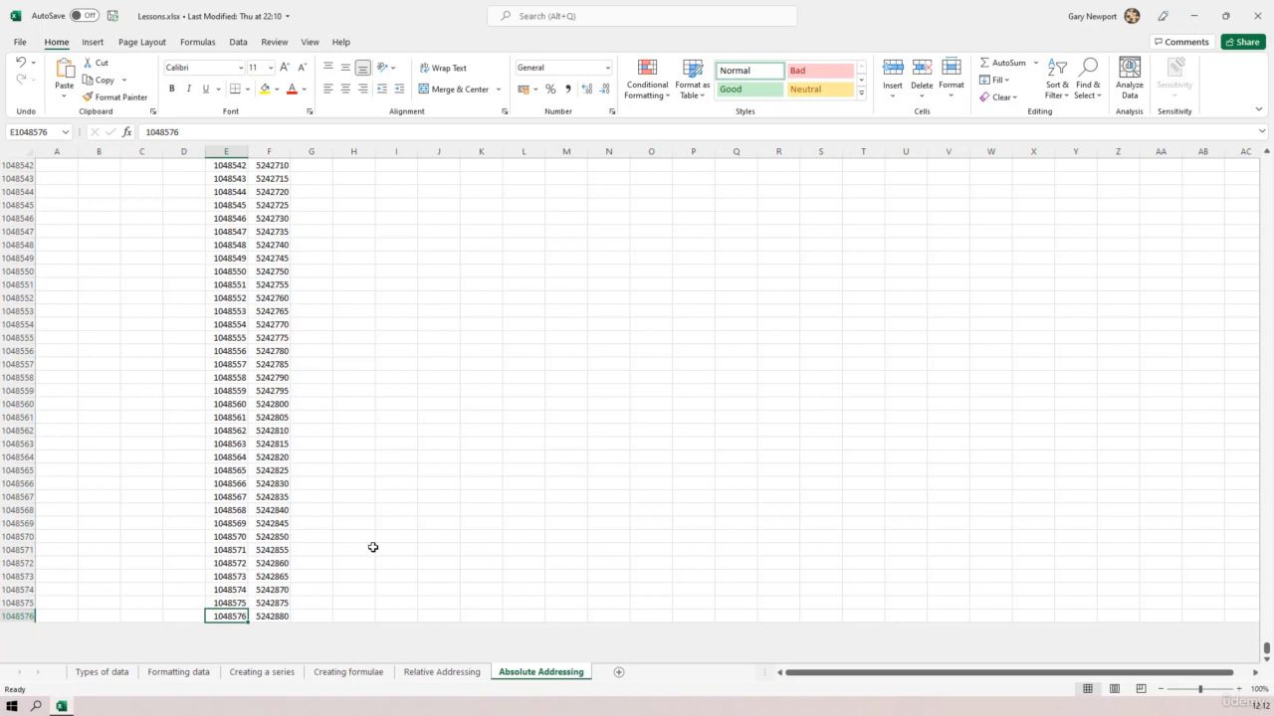
key("ctrl+Up")
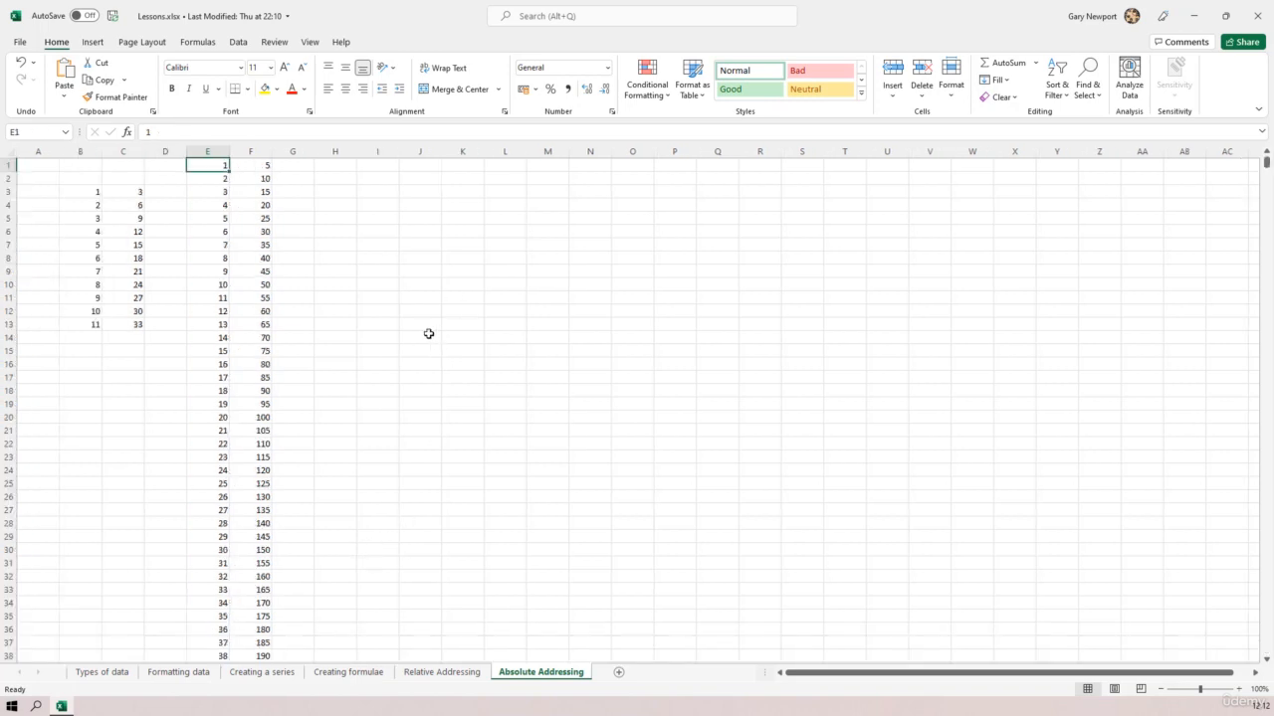
Clear the contents of columns E and F
left_click(213, 150)
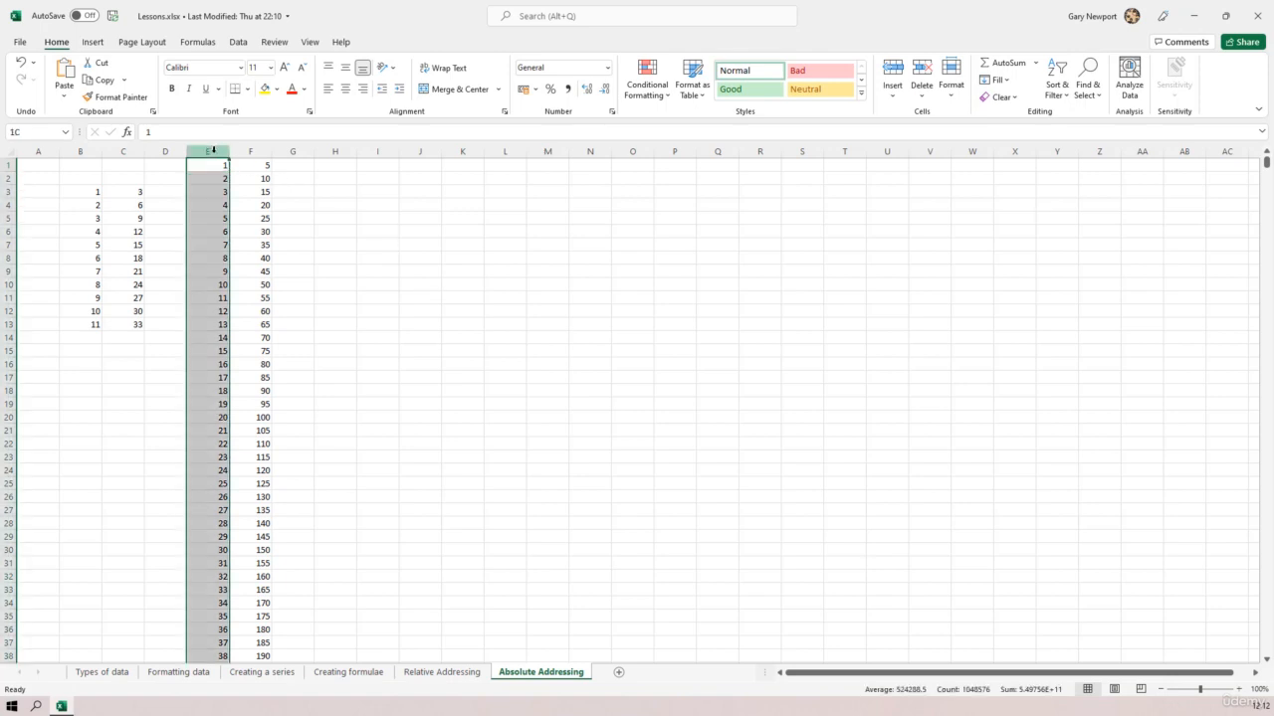
left_click_drag(213, 150, 249, 152)
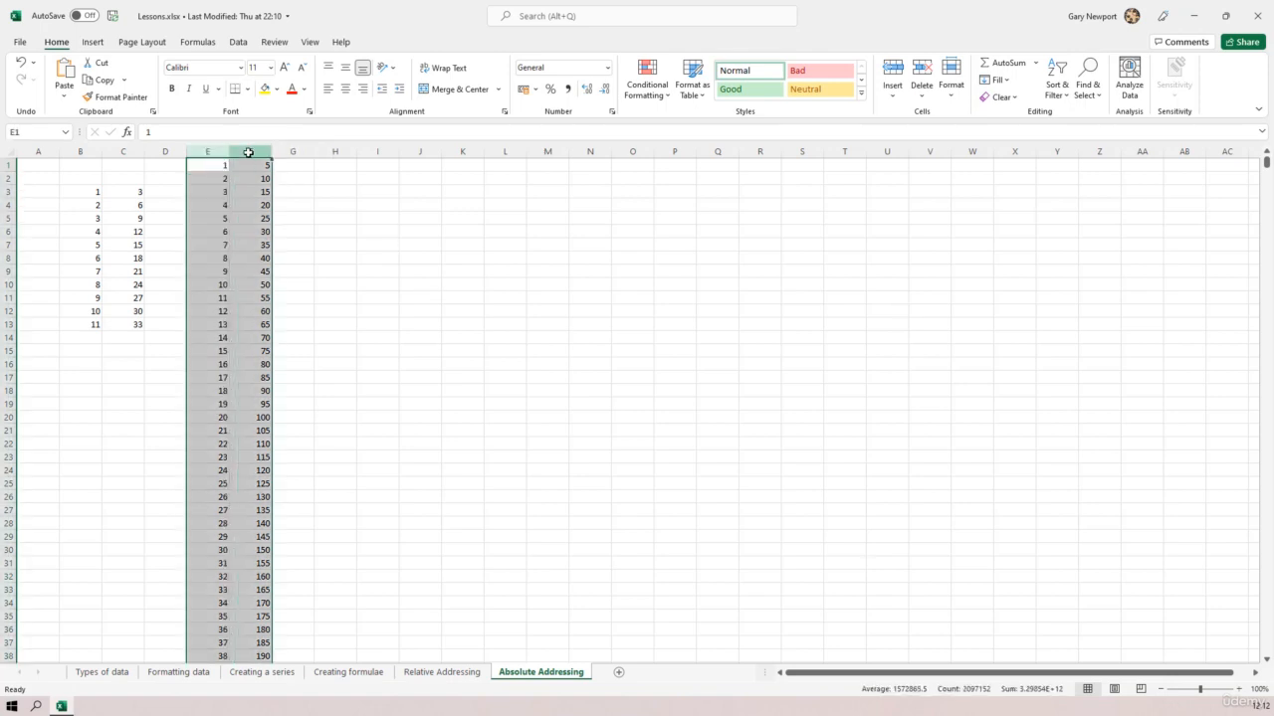
key("Delete")
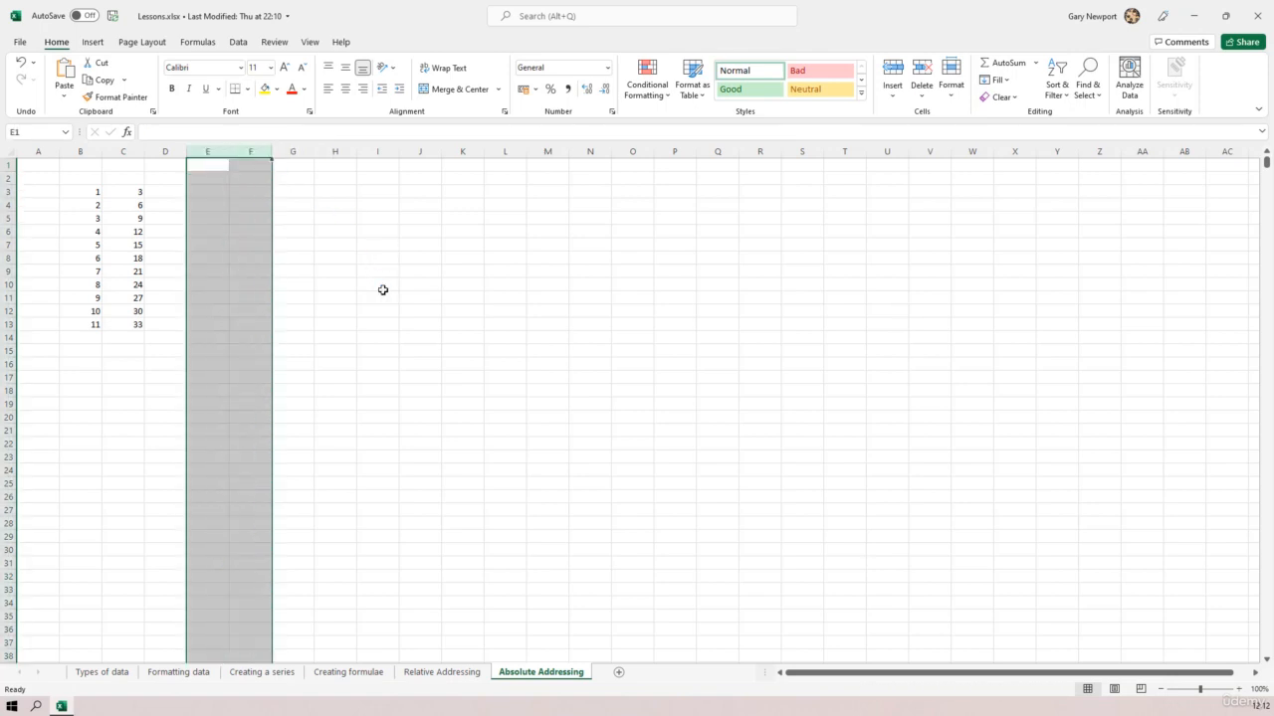
Enter the value 4 in cell G4
left_click(135, 194)
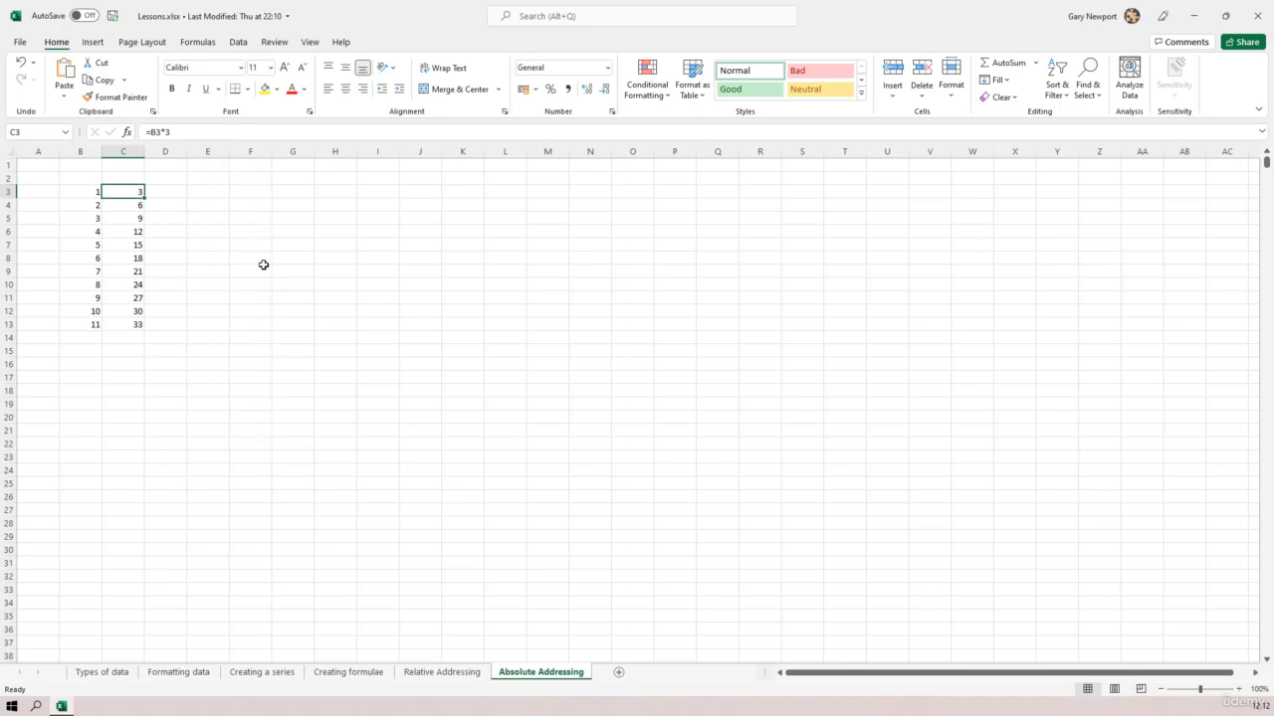
left_click(295, 206)
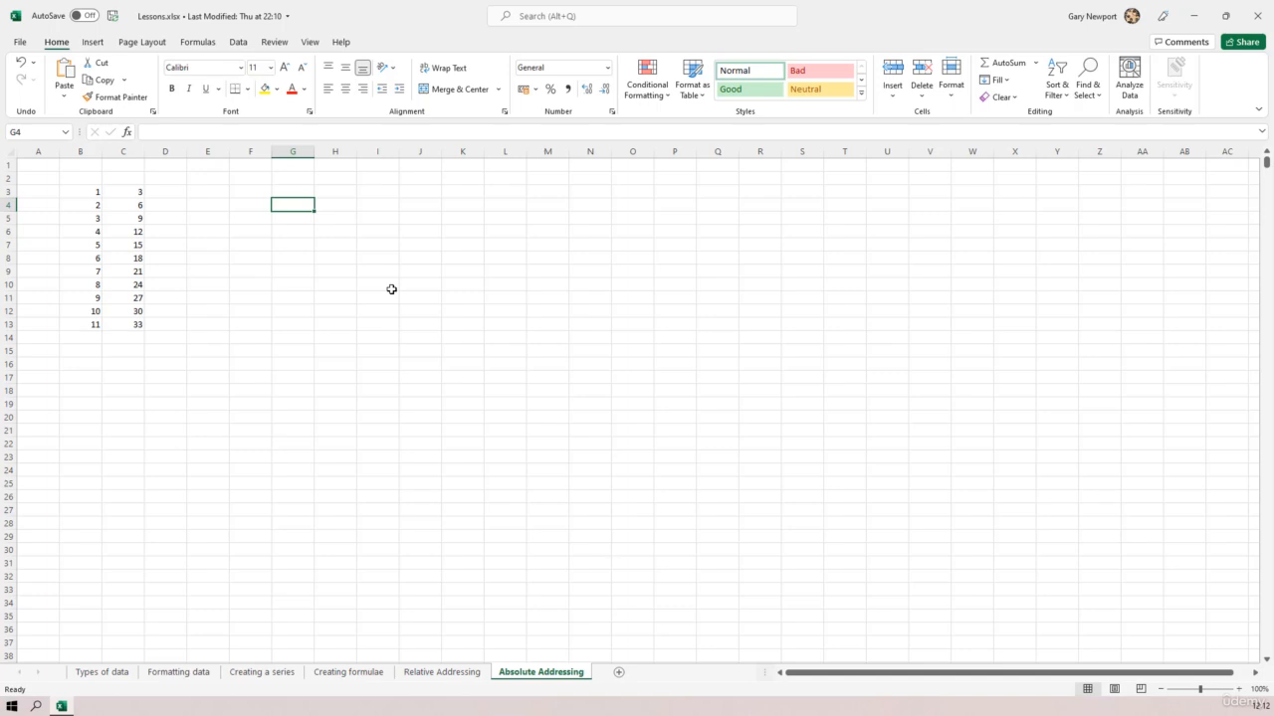
type("4")
key("Up")
key("Right")
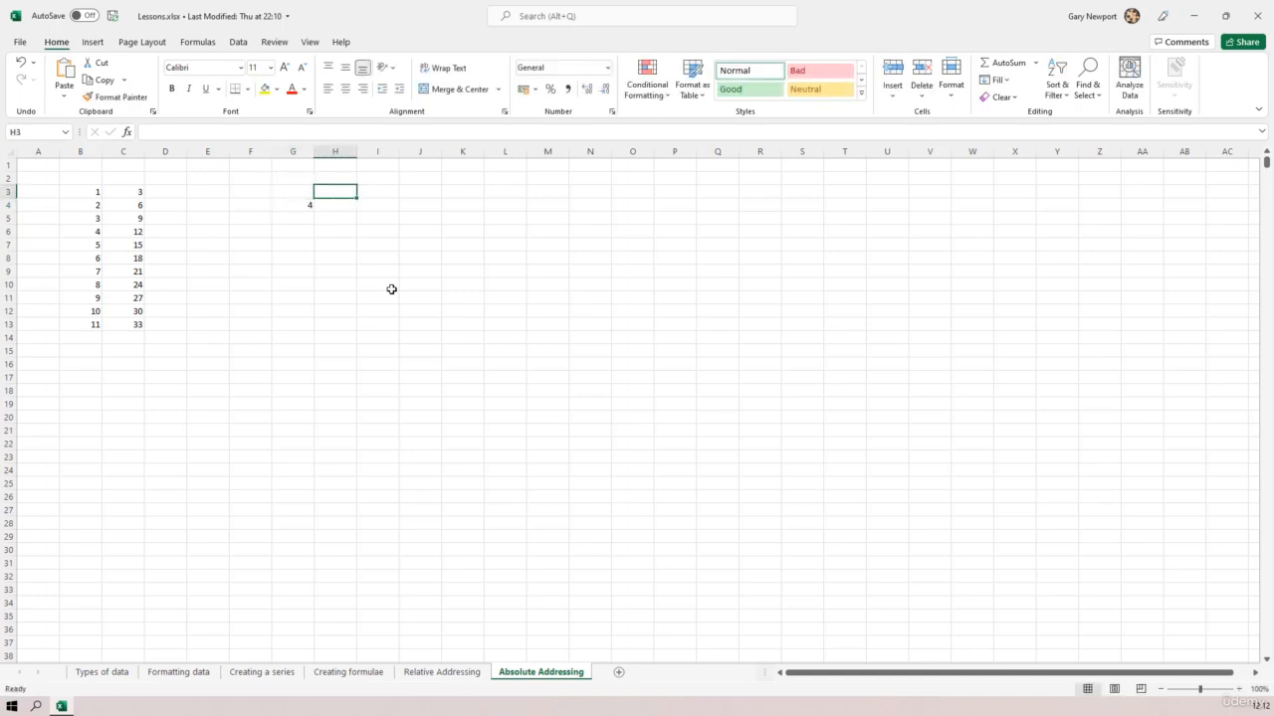
Enter the values 4, 6, 7, 3, 4 and 2 across row 3 in cells H3 to M3
type("4")
key("Right")
type("6")
key("Right")
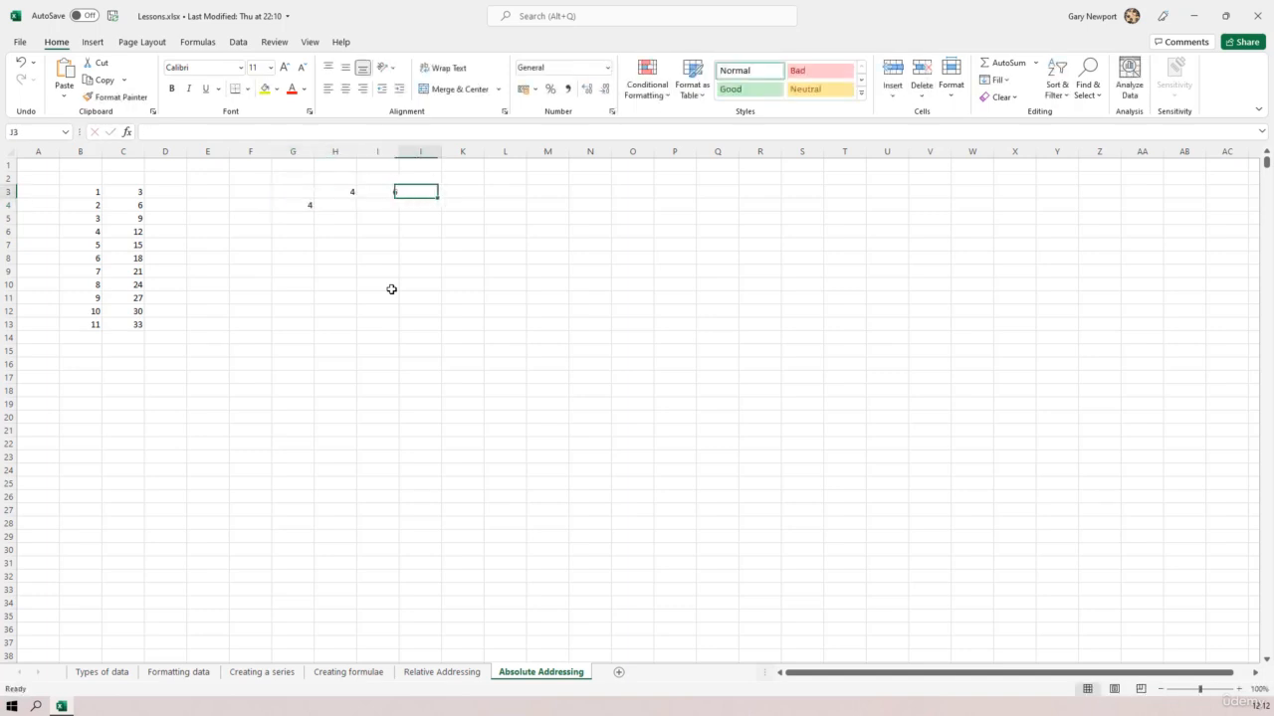
type("7")
key("Right")
type("3")
key("Right")
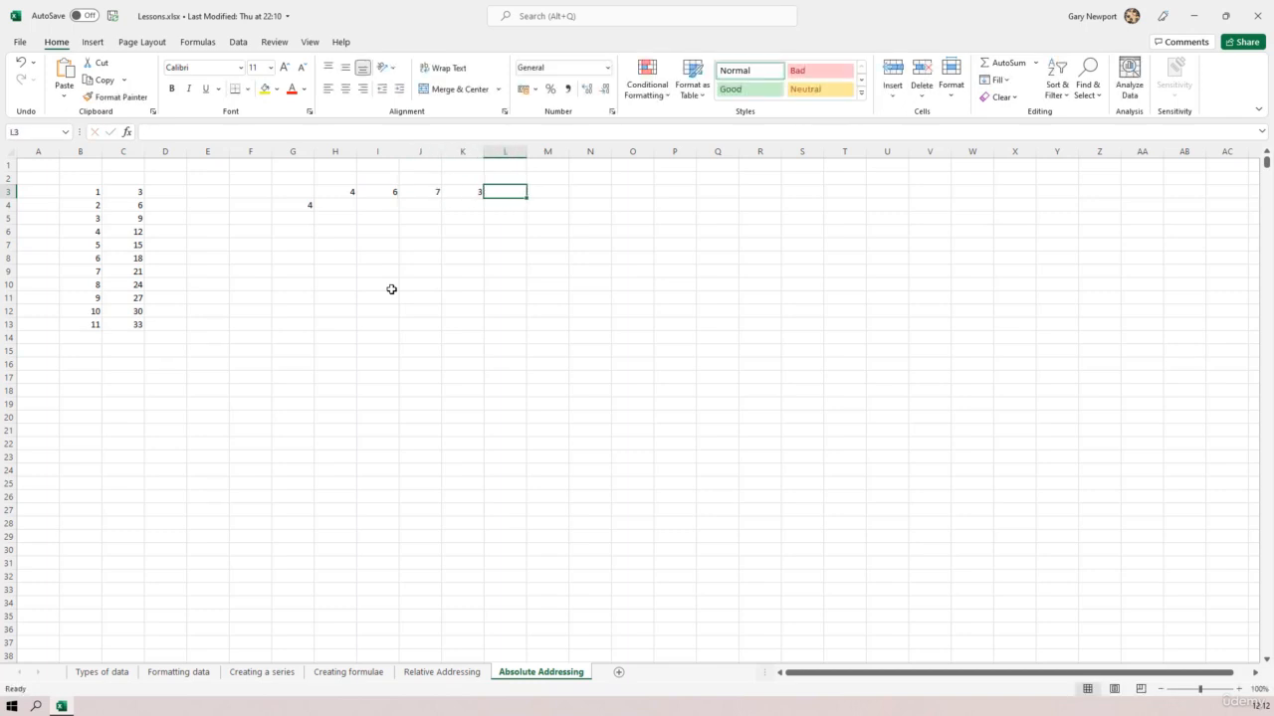
type("4")
key("Right")
type("6")
key("Right")
Enter the formula = G4 * H3 in H4 and fill it across row 4 to M4
key("Down")
key("Left")
key("Left")
key("Left")
key("Left")
key("Left")
key("Left")
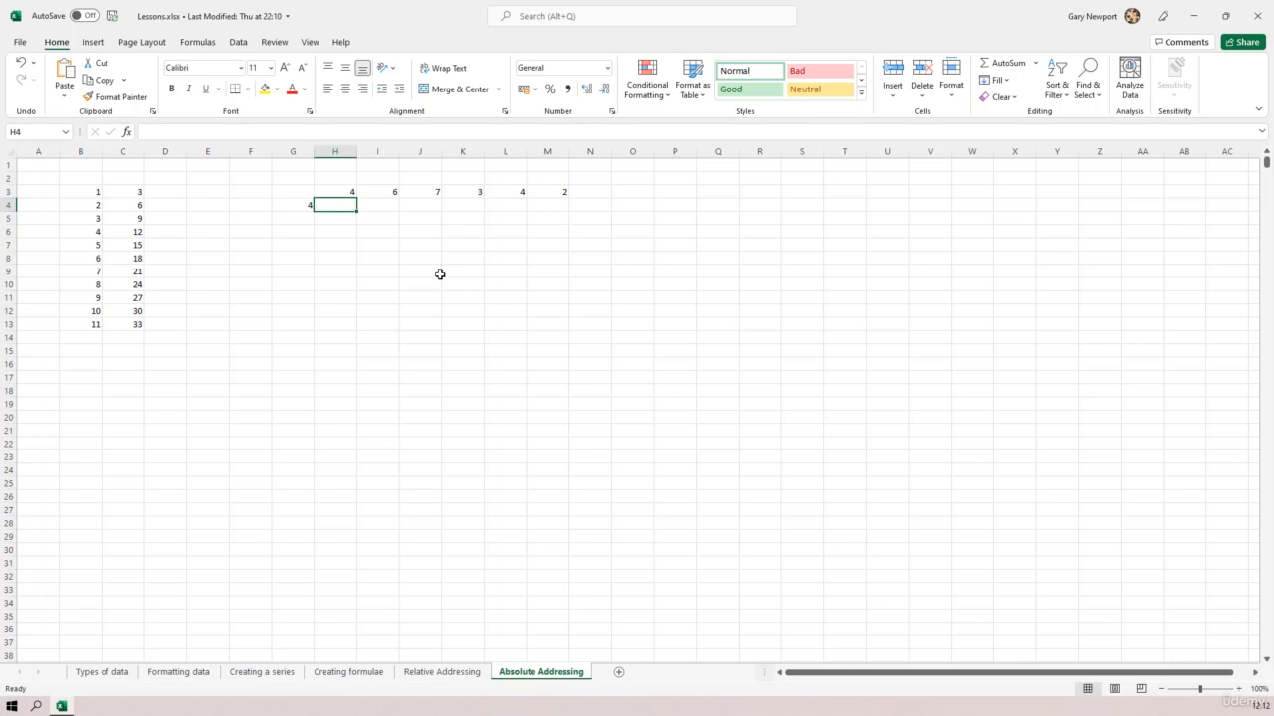
type("=")
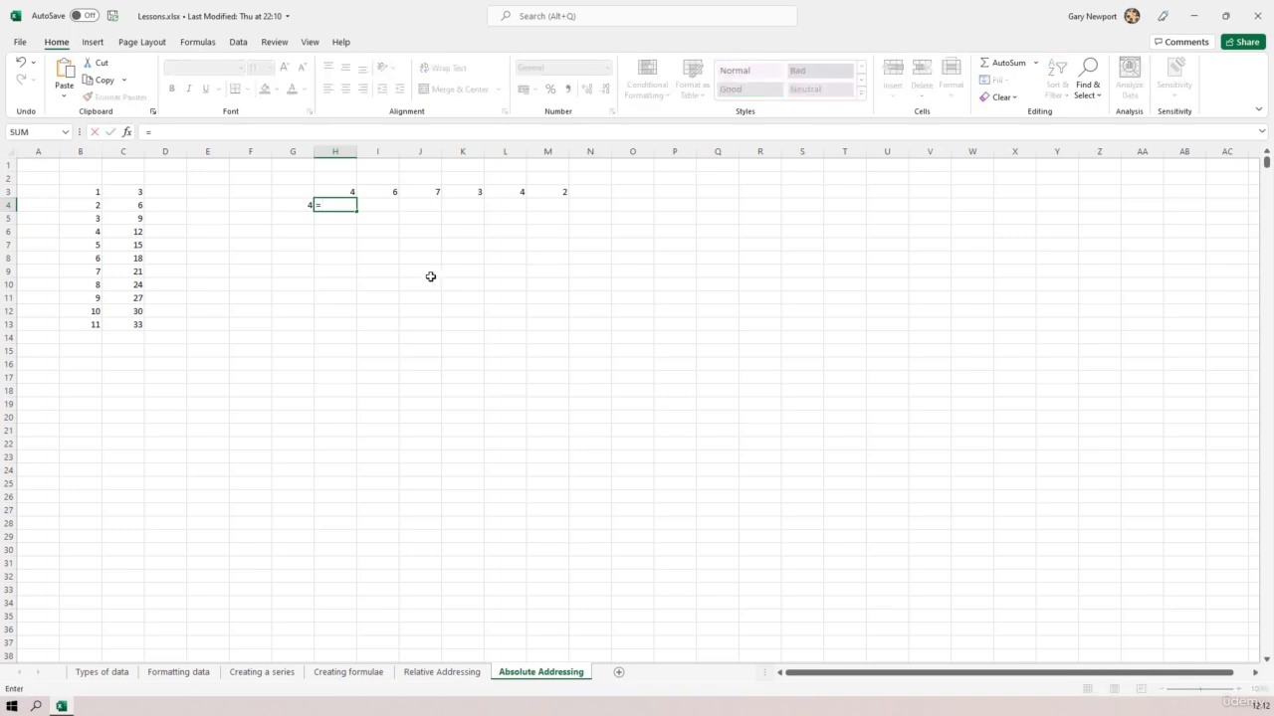
left_click(288, 207)
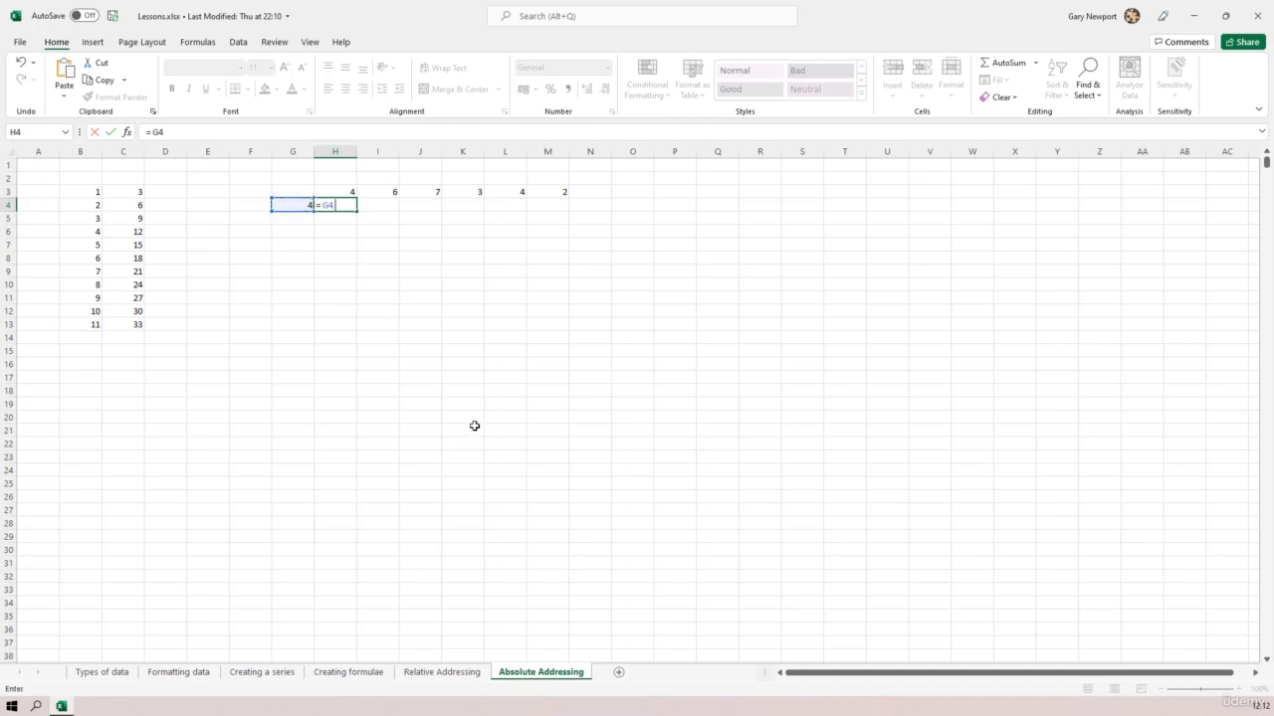
left_click(342, 192)
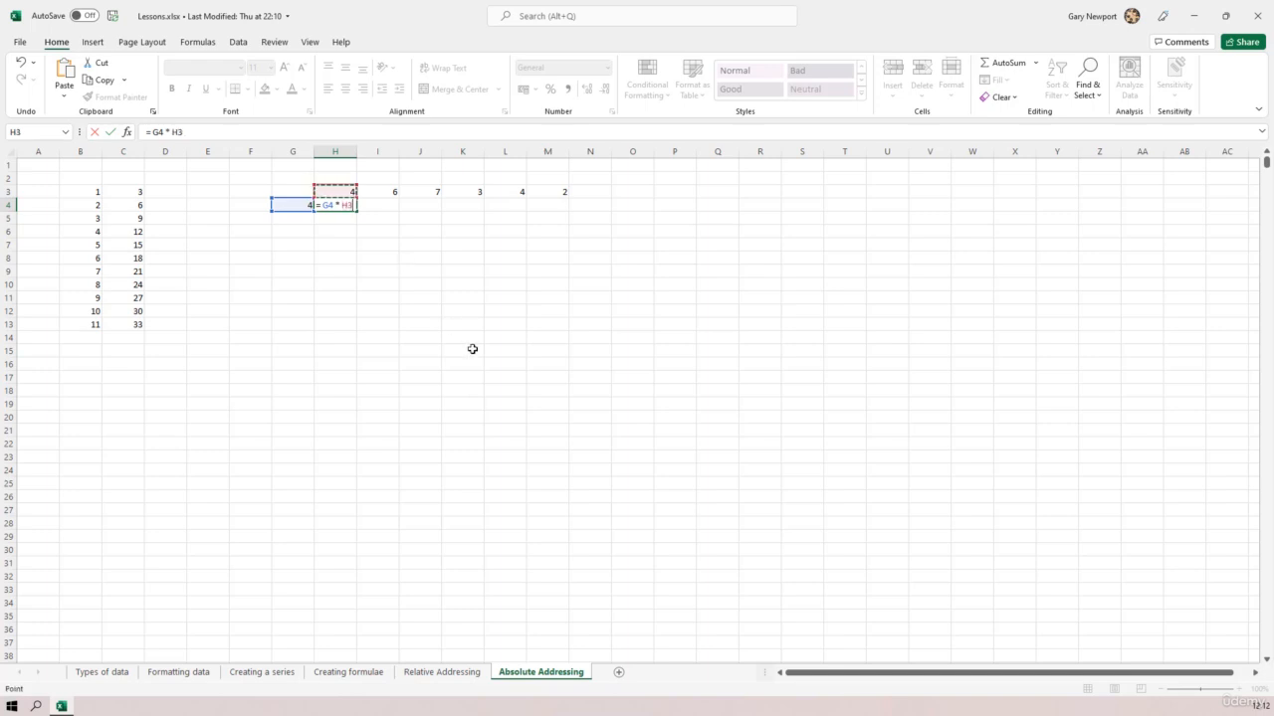
key("Return")
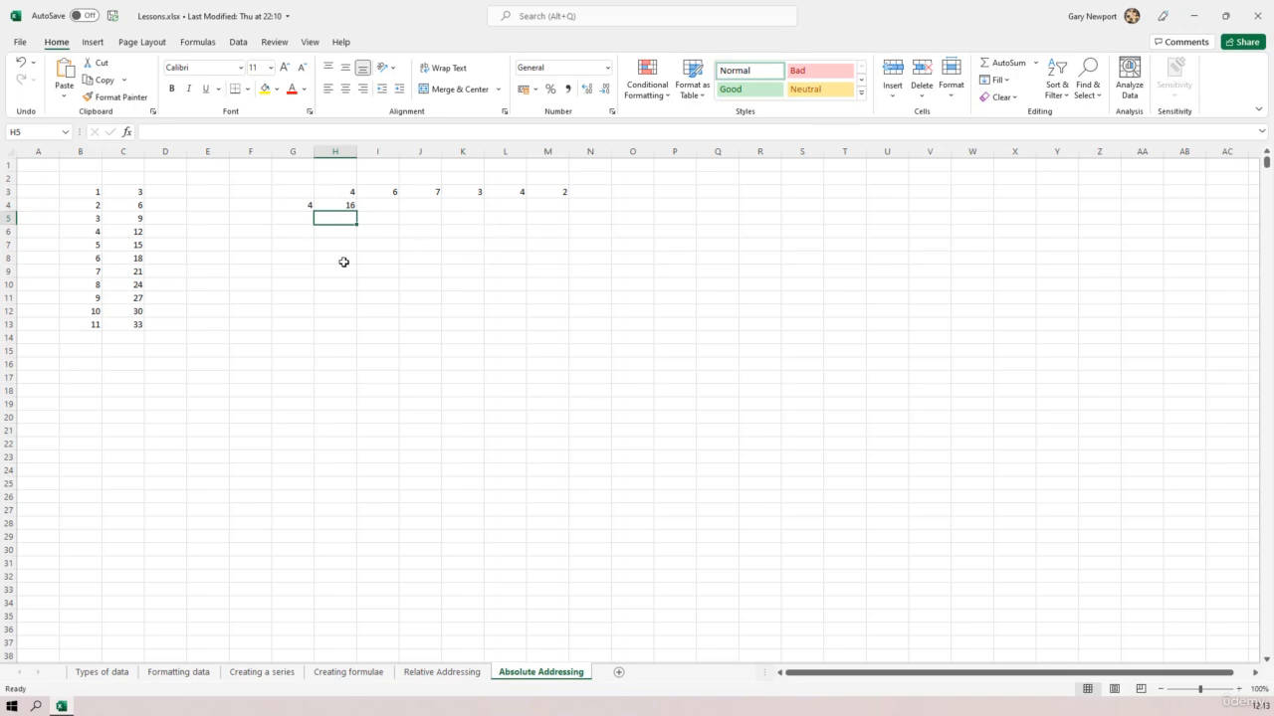
left_click(344, 205)
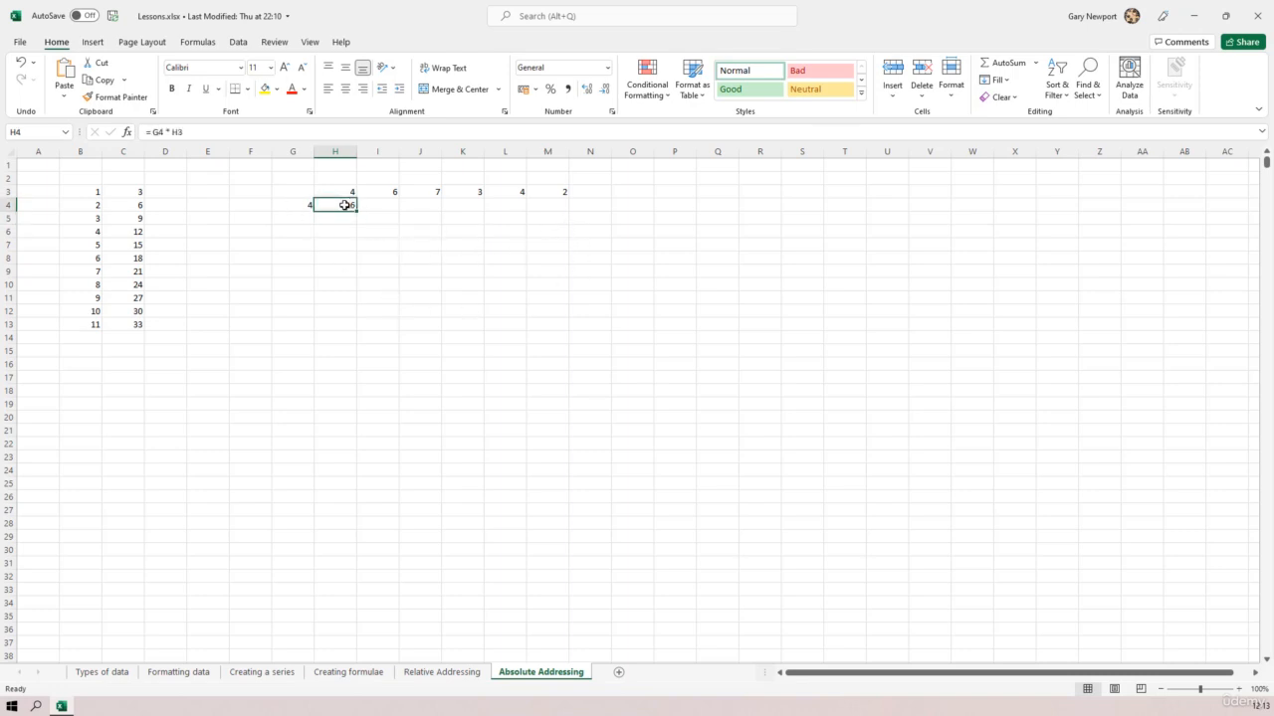
left_click_drag(356, 212, 565, 219)
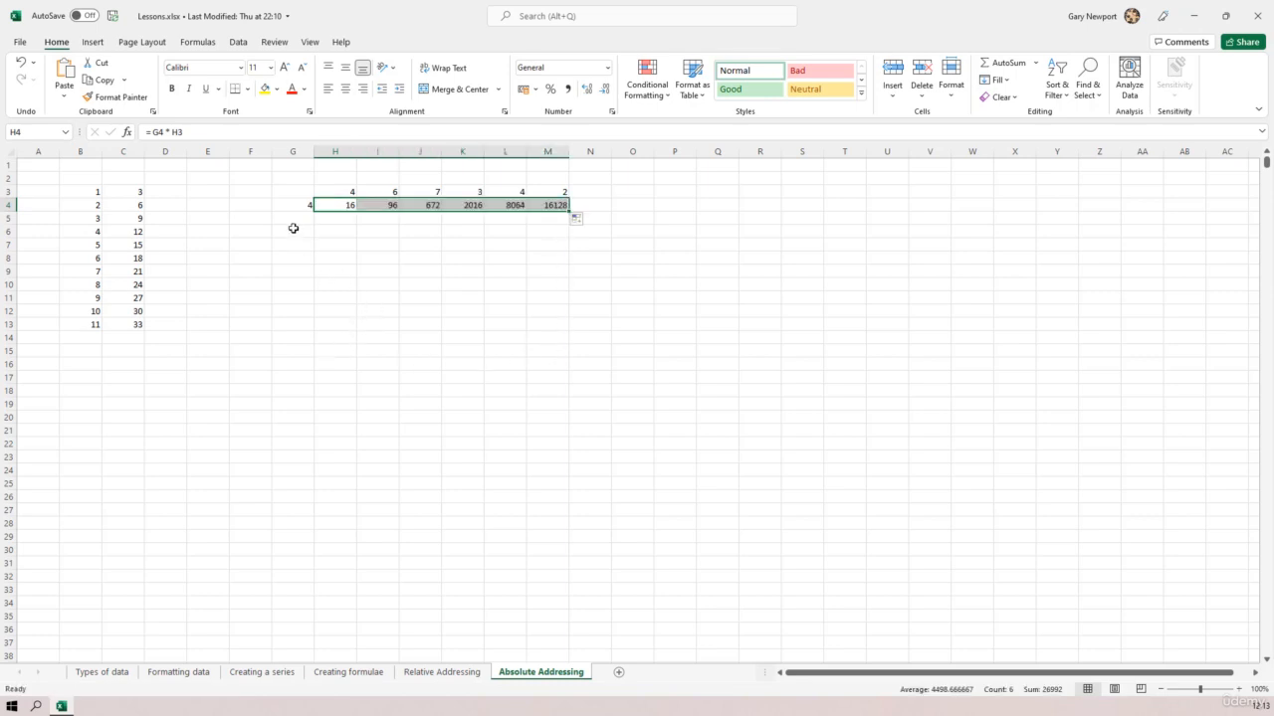
Inspect the copied formulas in M4, I4 and H4, and trace which cells the H4 and I4 formulas refer to
left_click(549, 205)
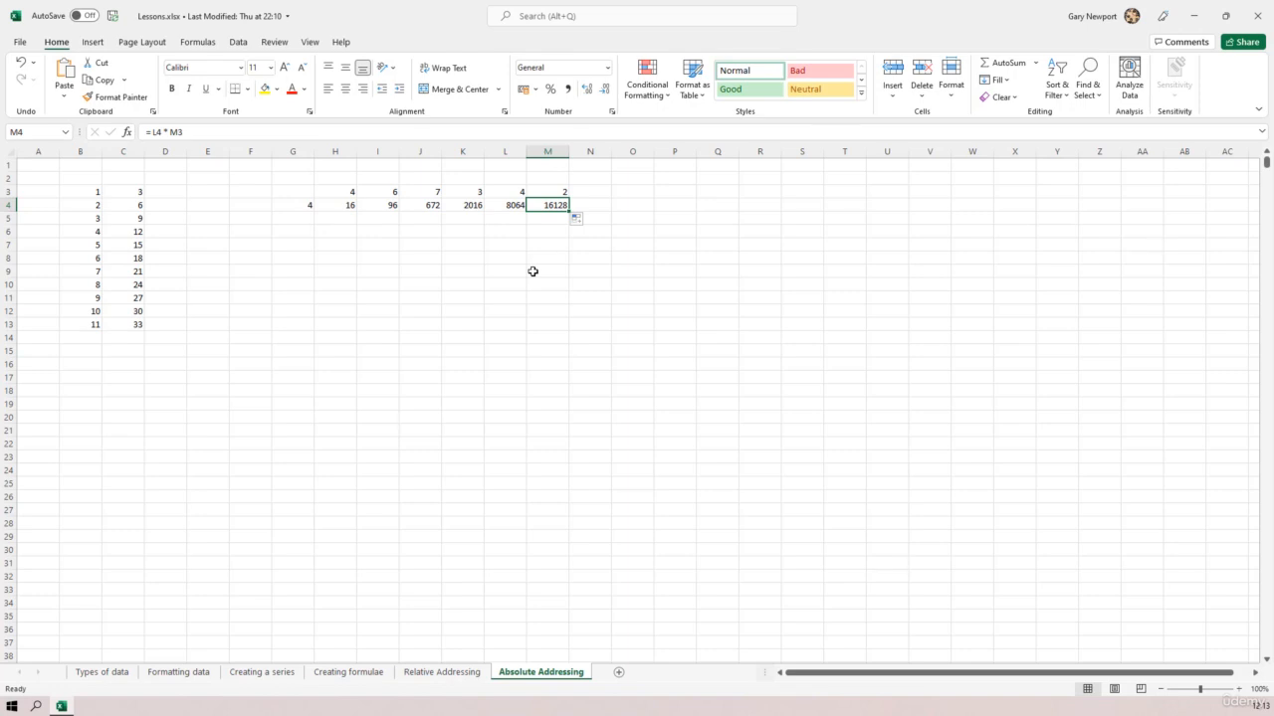
left_click(385, 206)
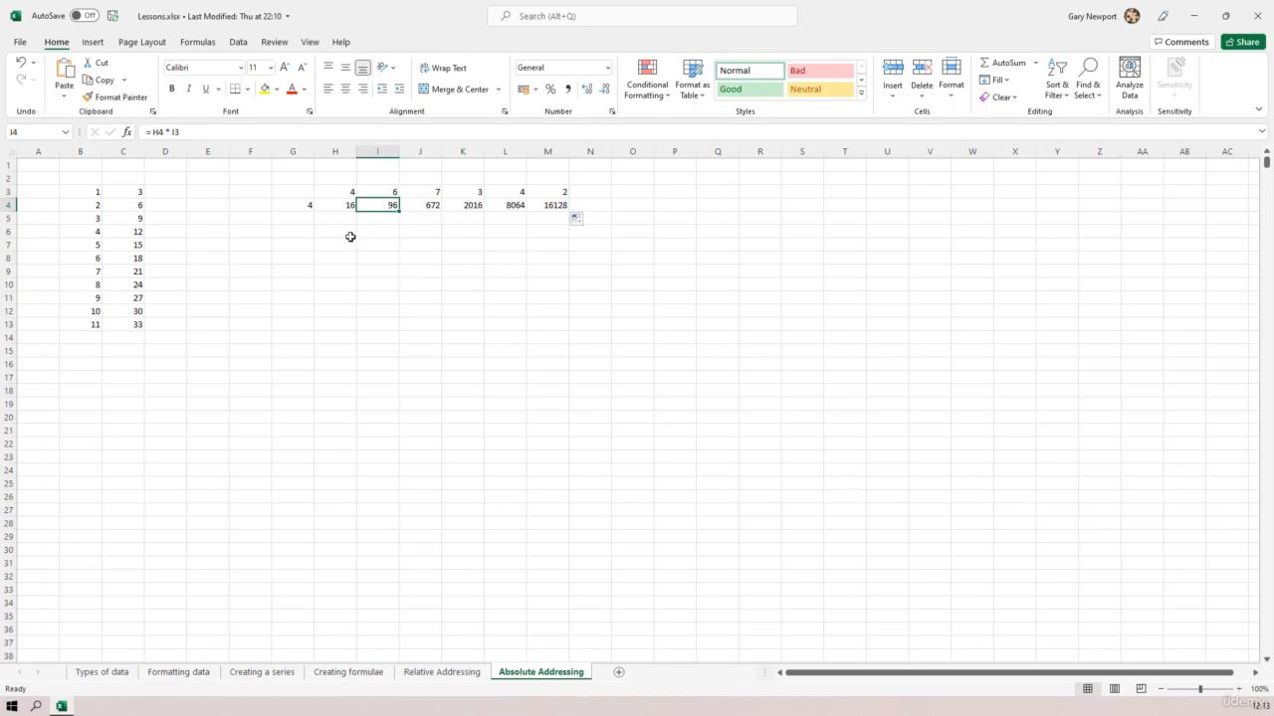
left_click(338, 205)
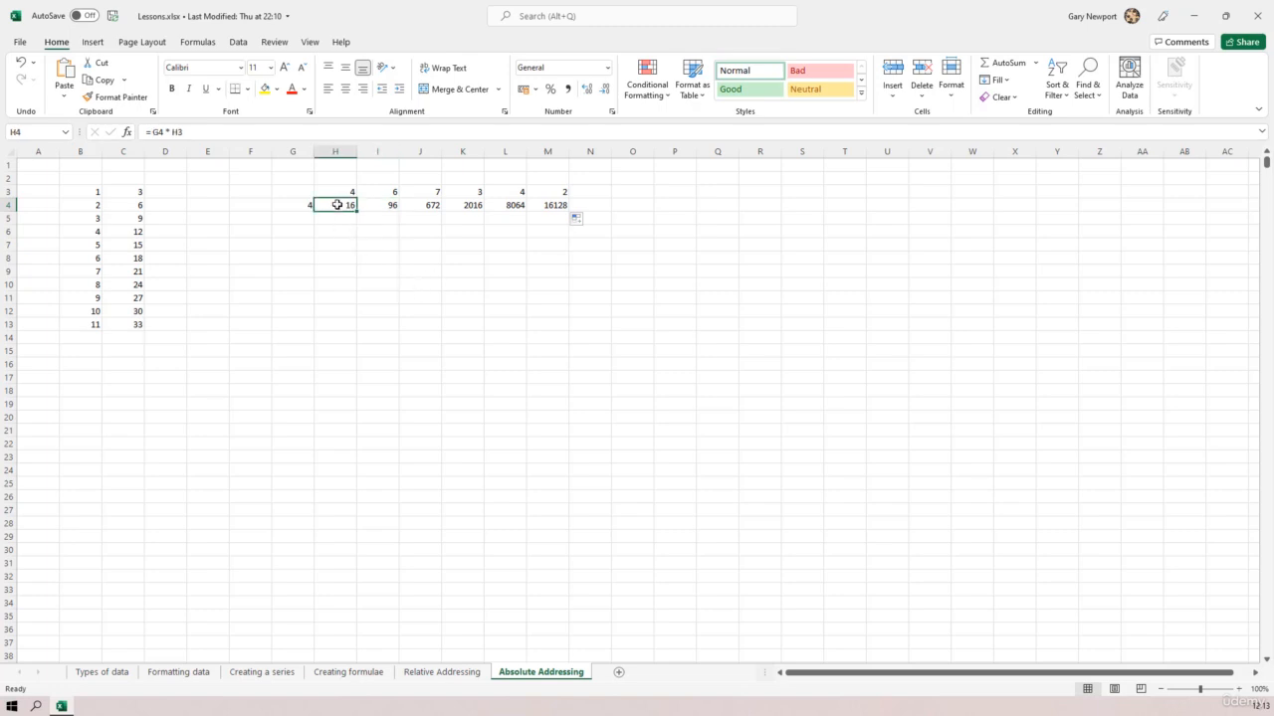
left_click(202, 131)
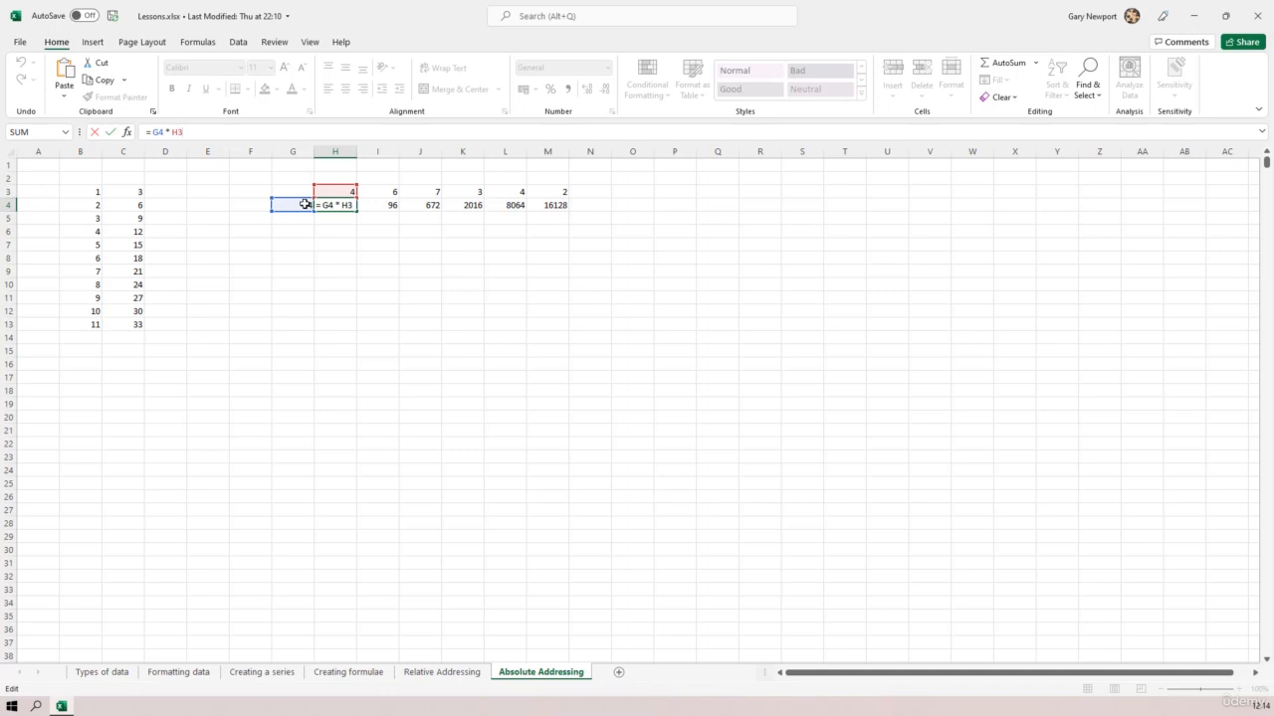
key("Escape")
left_click(390, 204)
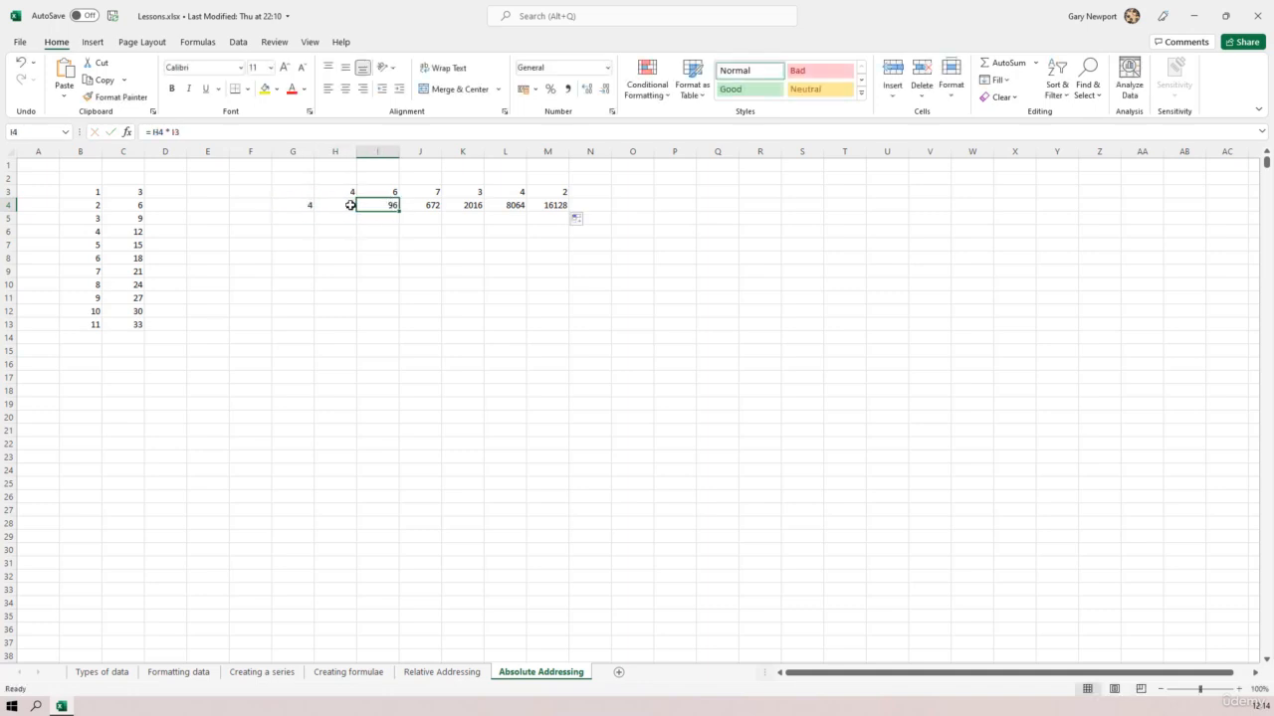
left_click(223, 132)
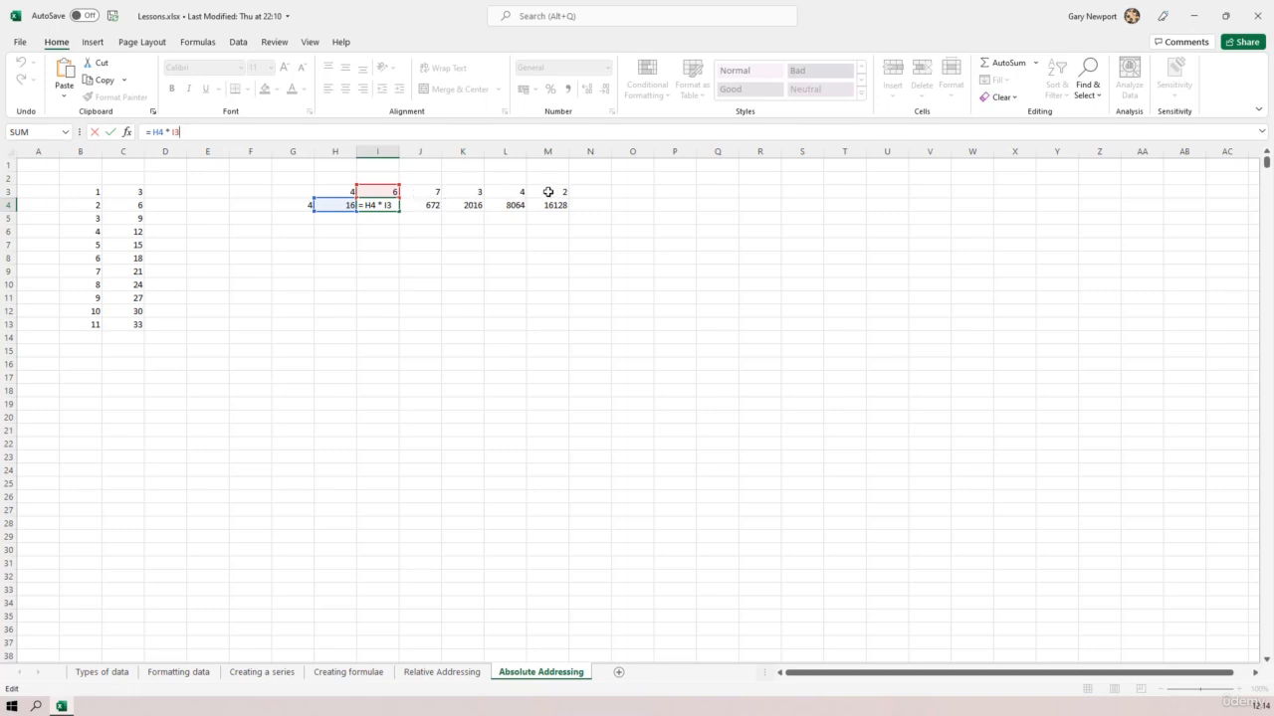
key("ctrl+Return")
Compare the formulas in H4 and I4 with the multiplier in G4, showing the cells that H4 references
left_click(332, 203)
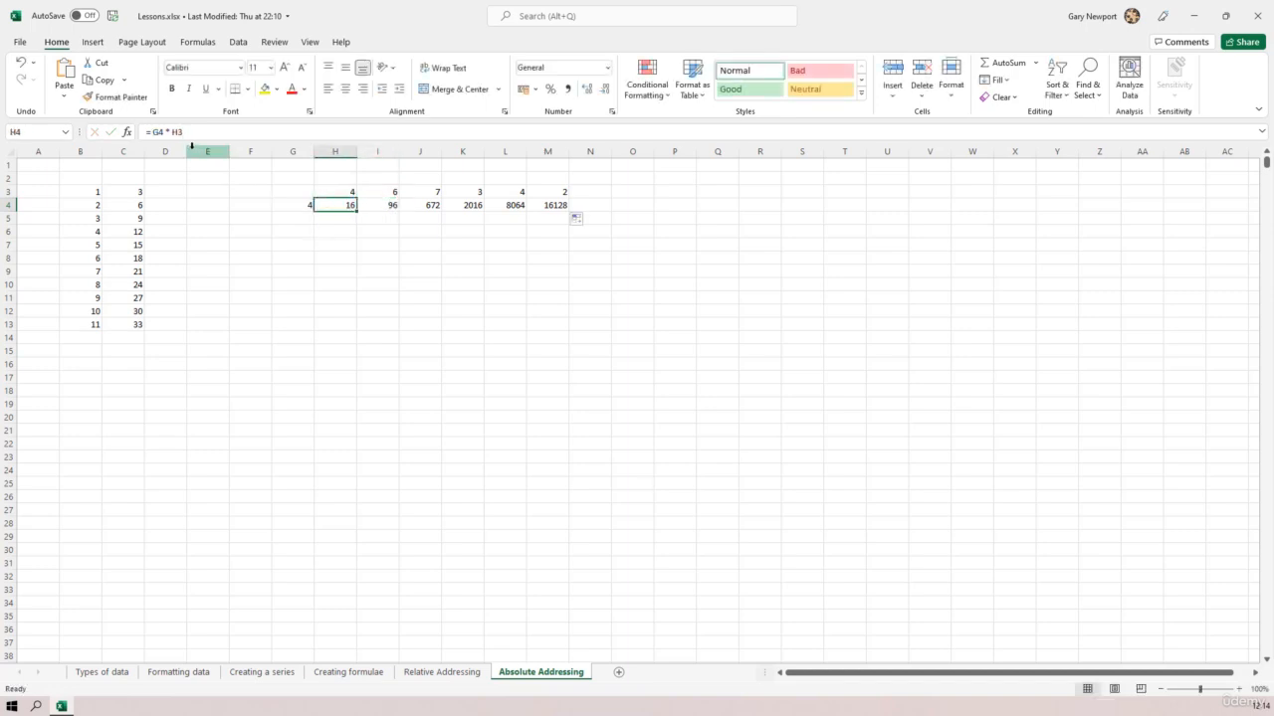
left_click(387, 205)
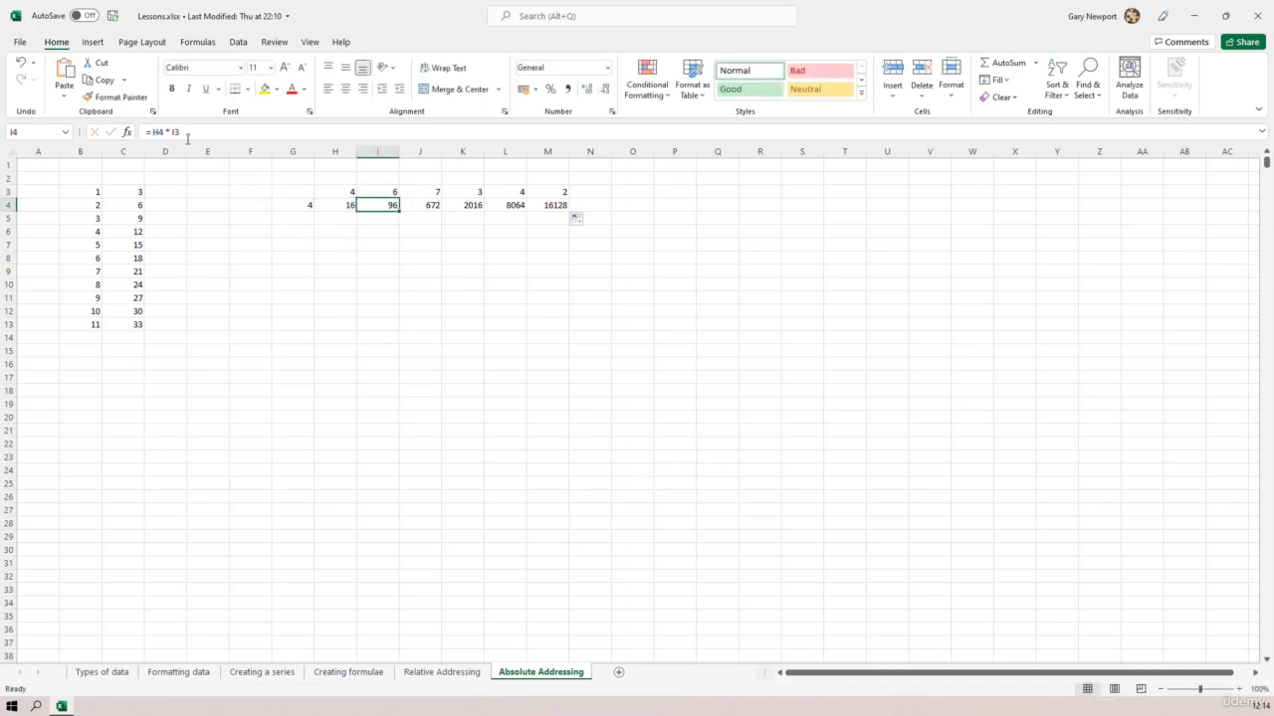
left_click(332, 205)
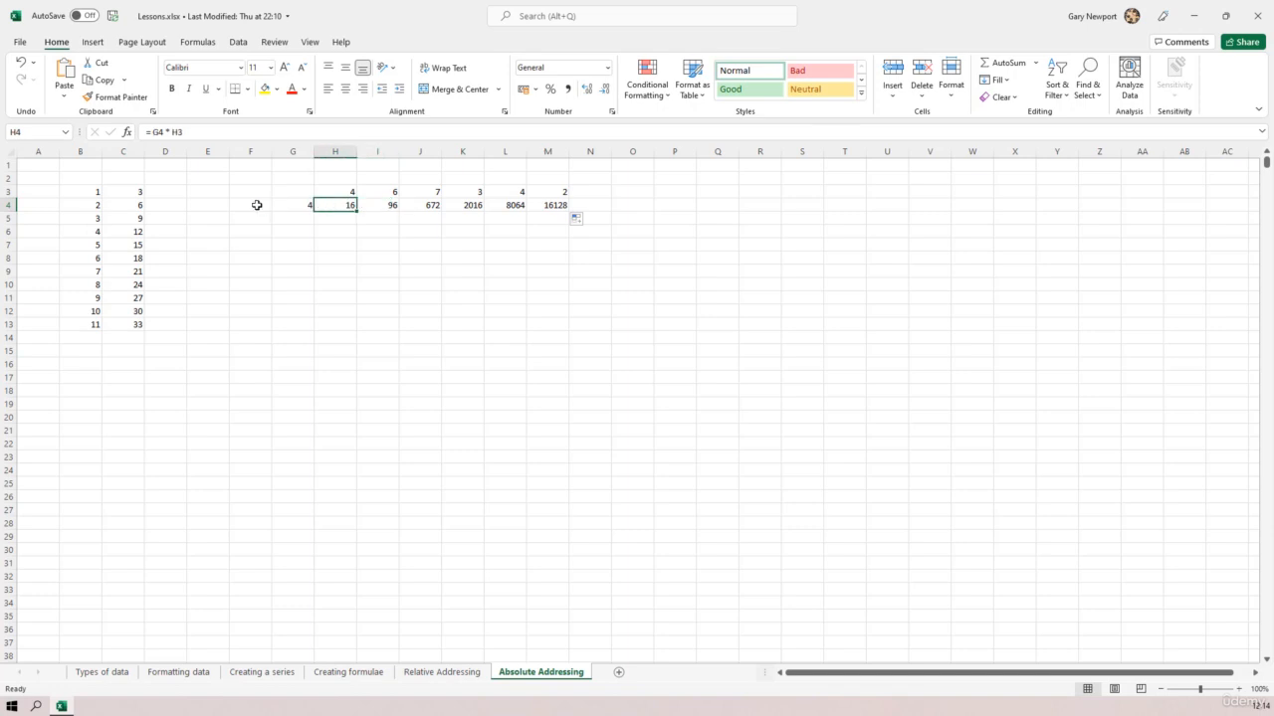
left_click(301, 205)
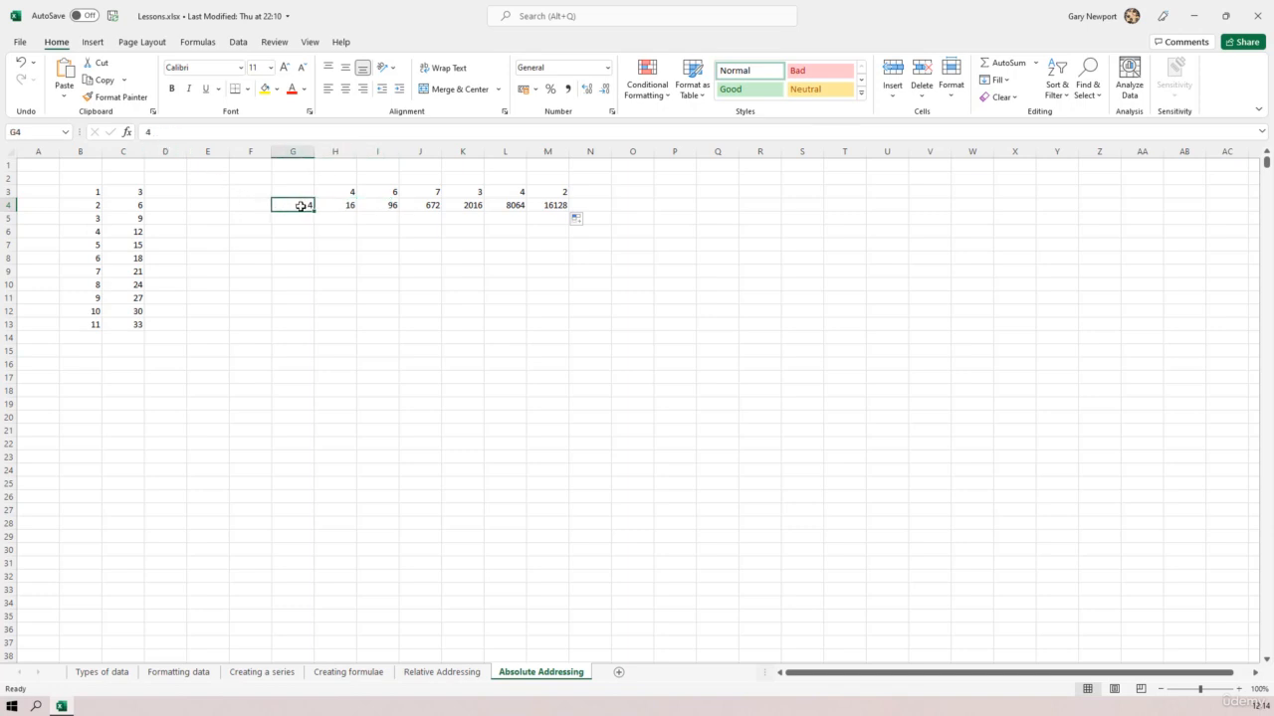
left_click(387, 205)
left_click(336, 205)
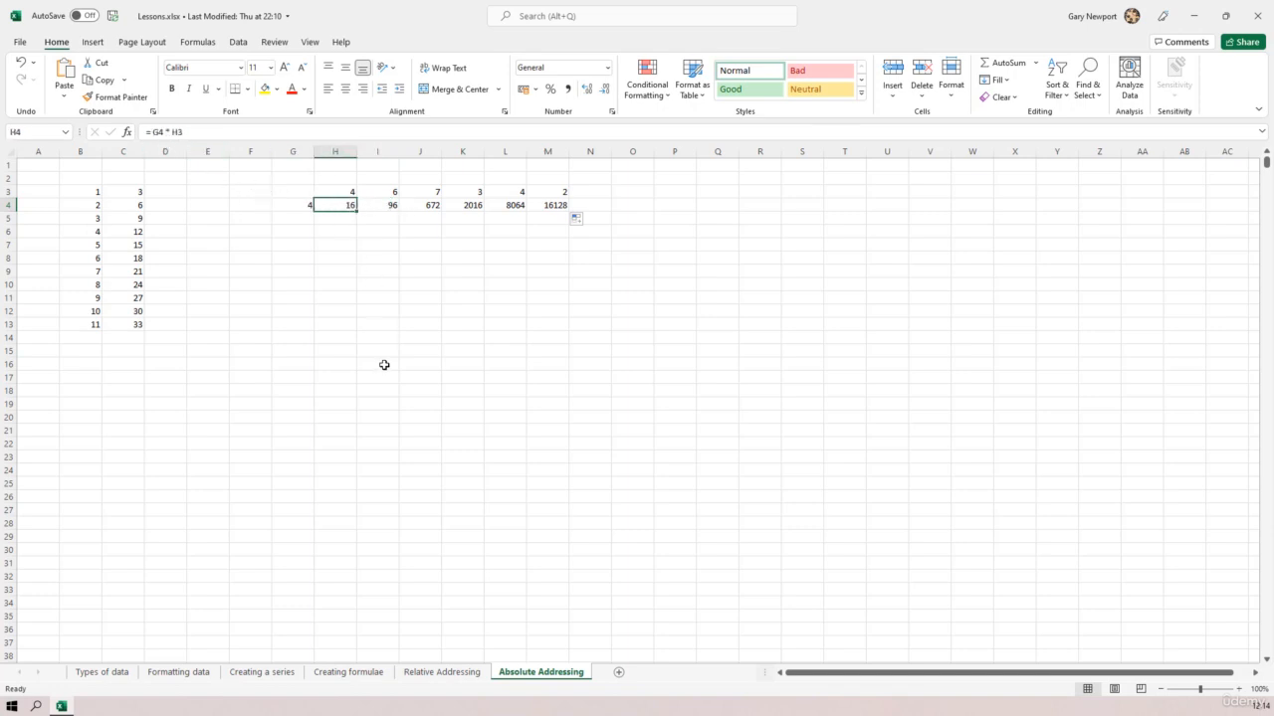
double_click(336, 205)
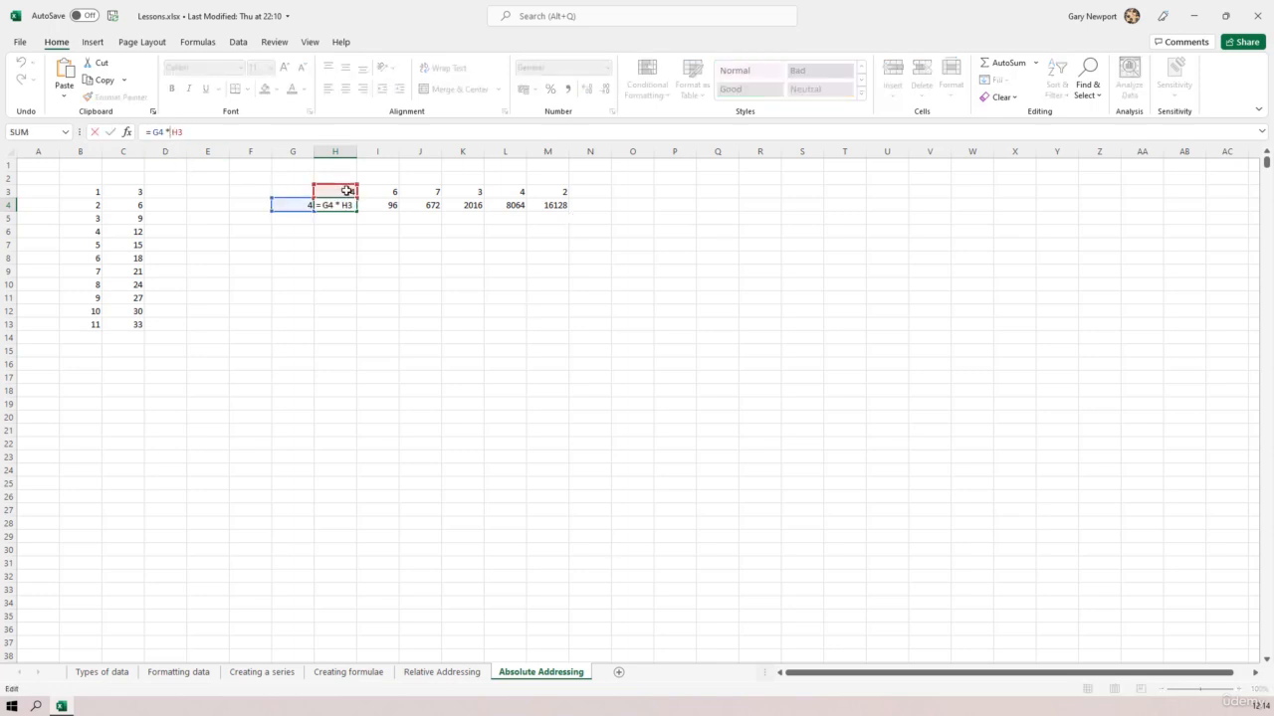
Change the formula in I4 to = G4 * I3 by moving its first reference onto G4
left_click(387, 205)
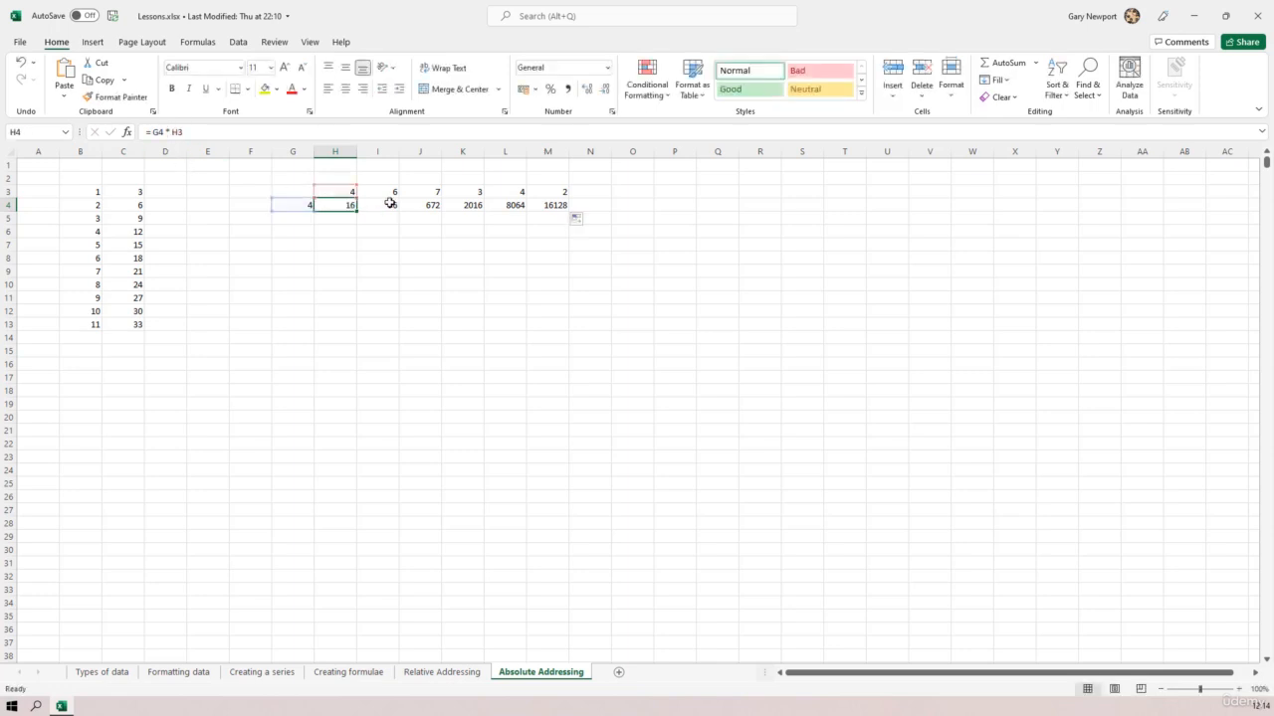
left_click(178, 131)
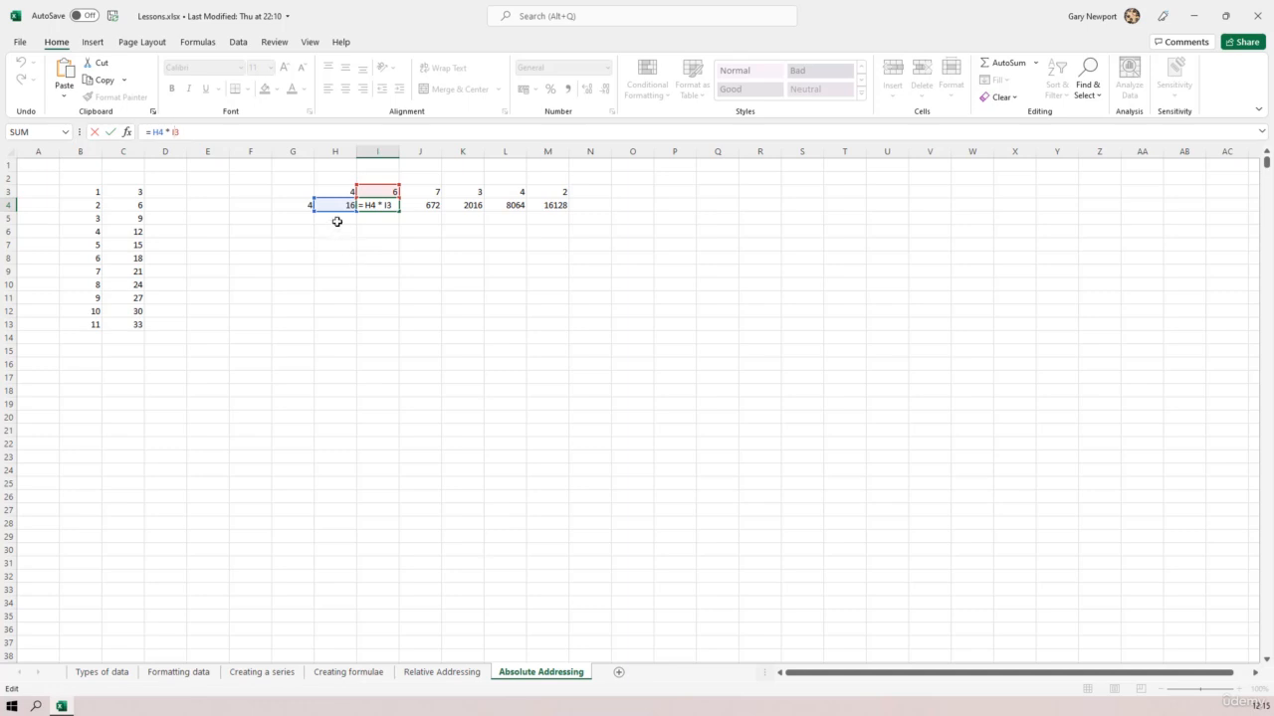
left_click_drag(332, 216, 298, 217)
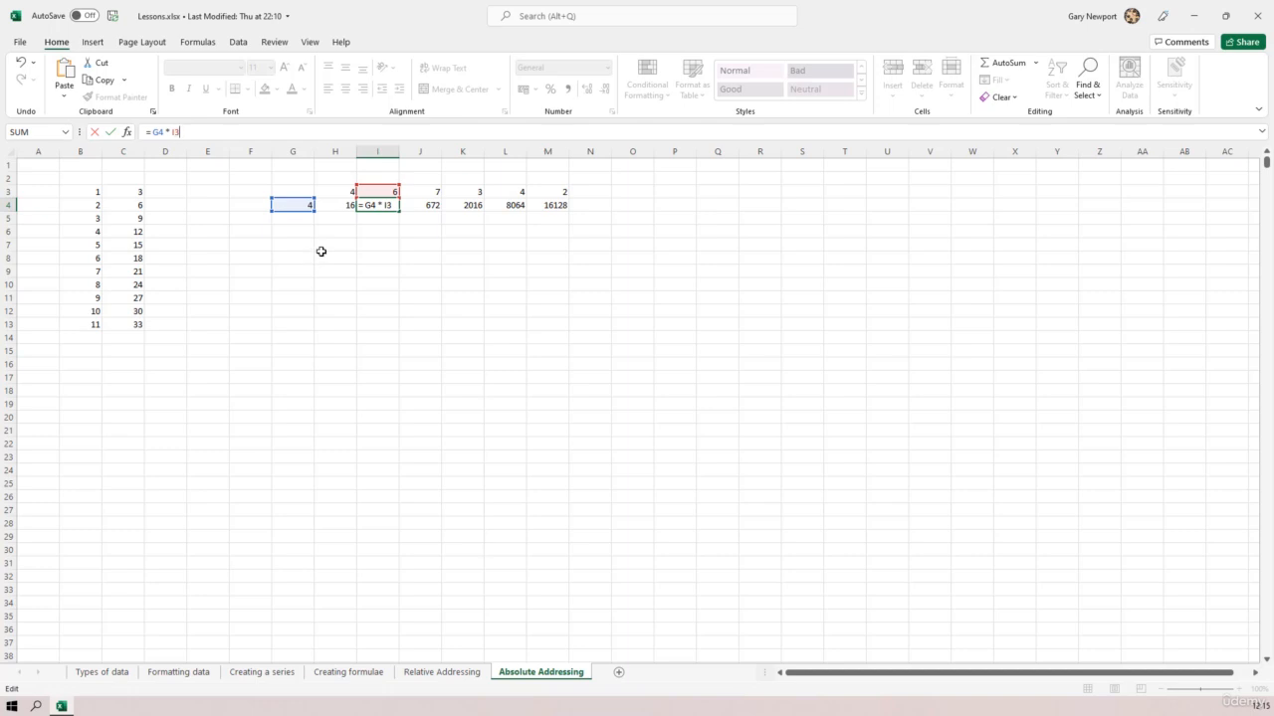
key("Return")
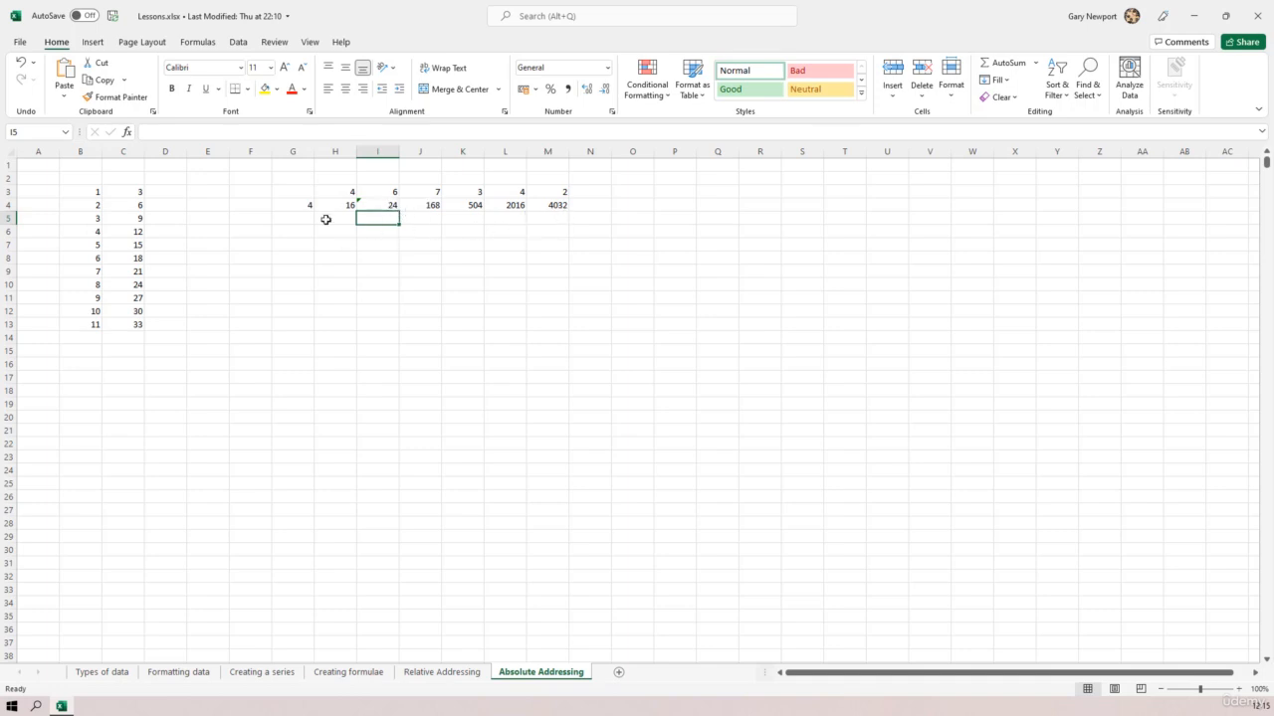
Change the formula in J4 to = G4 * J3 by moving its first reference onto G4
left_click(430, 205)
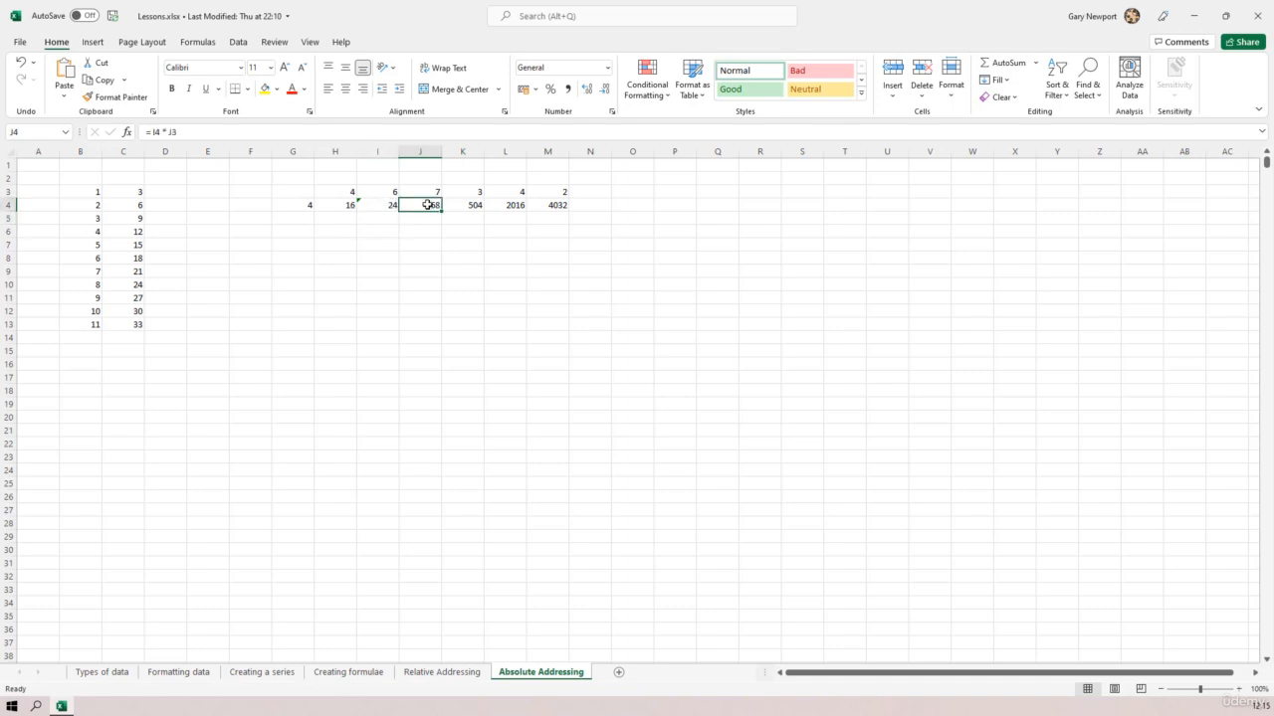
left_click(175, 132)
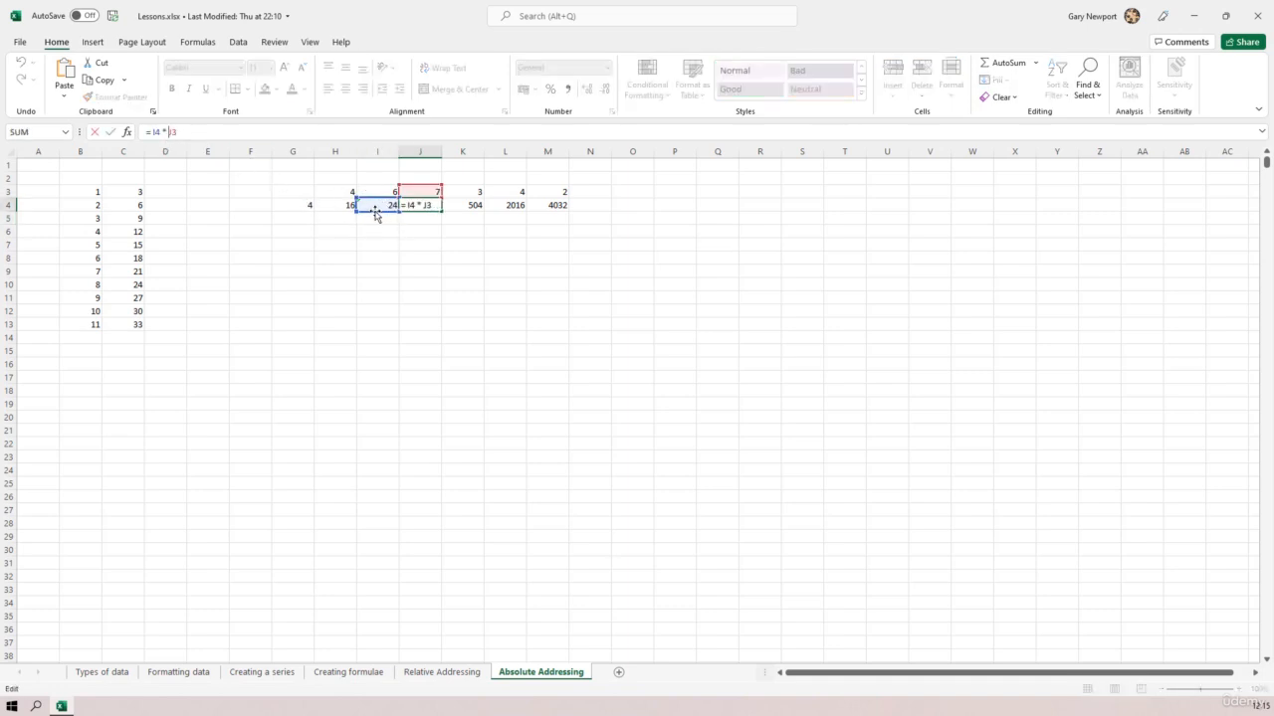
left_click_drag(376, 215, 306, 213)
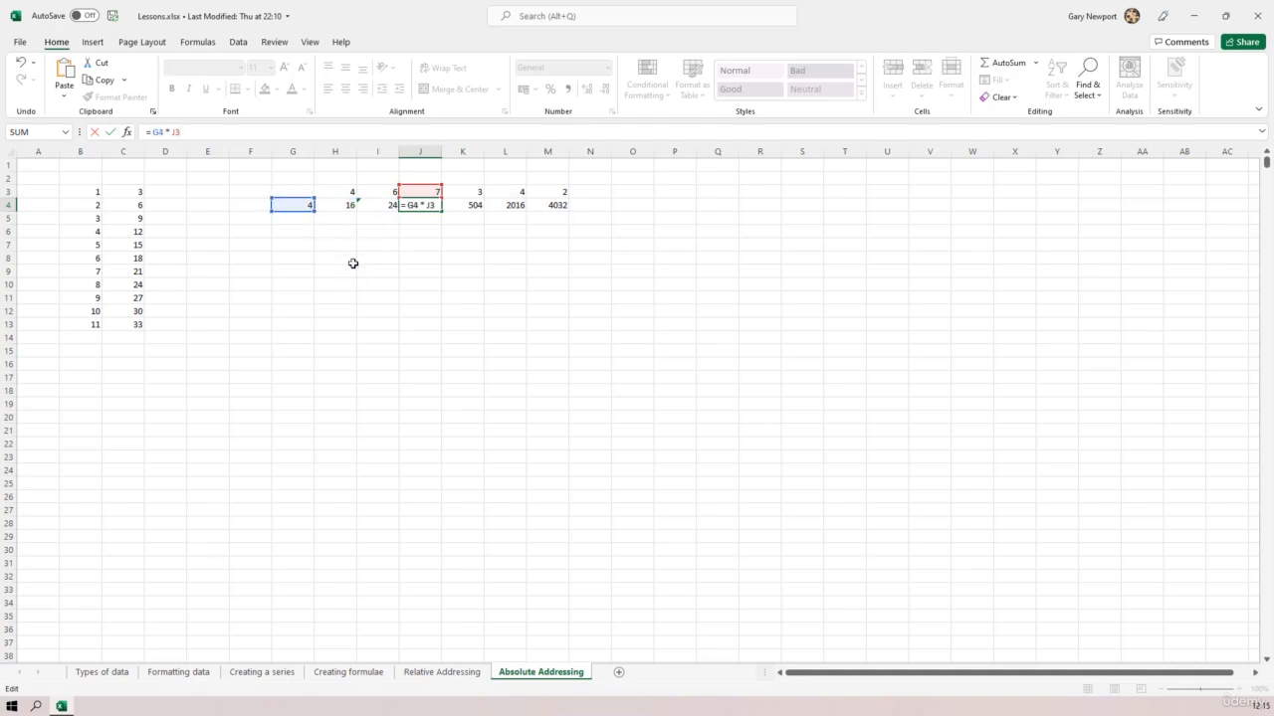
key("Return")
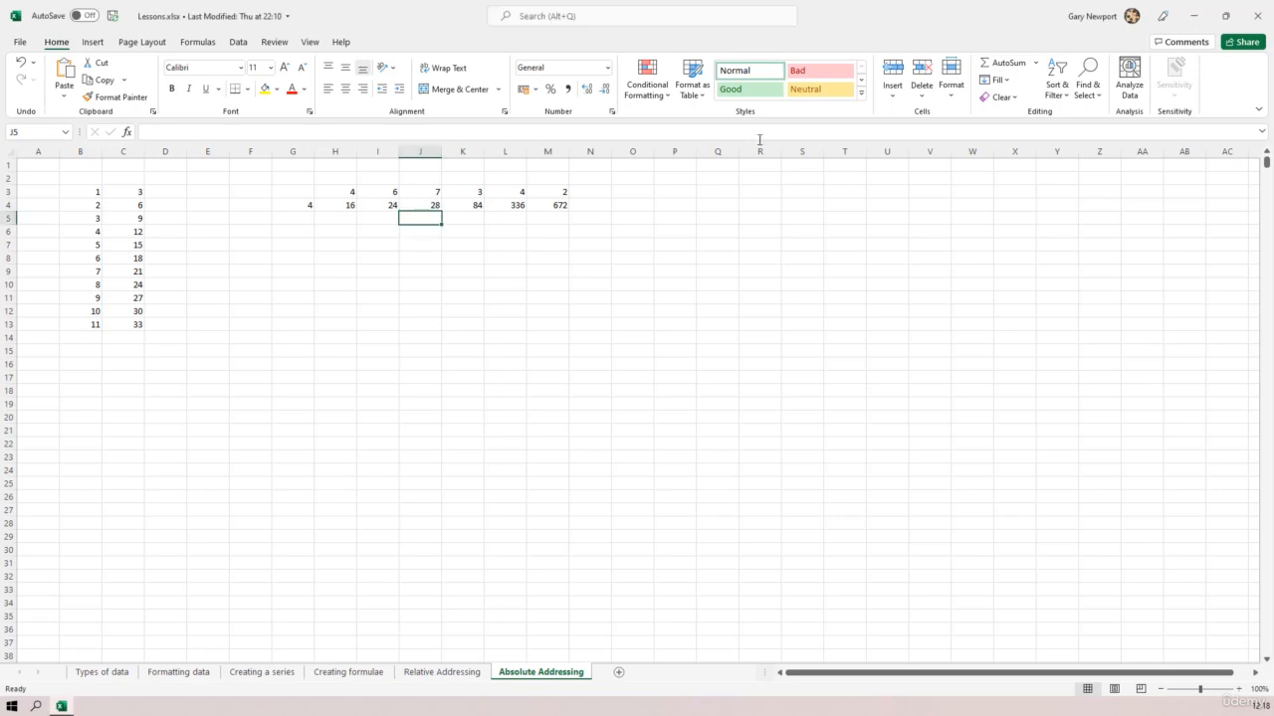
Enter the value 1 in cell Q1 and the value 4 in cell R1
left_click(724, 165)
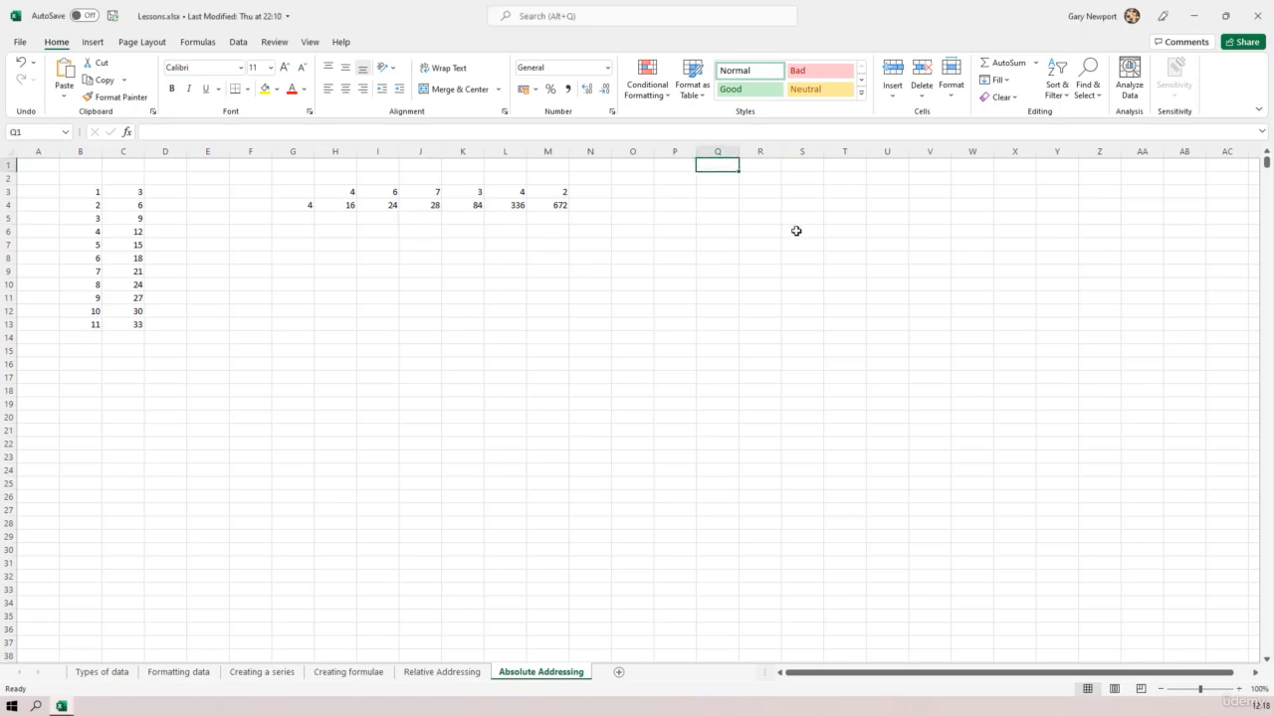
type("1")
key("Tab")
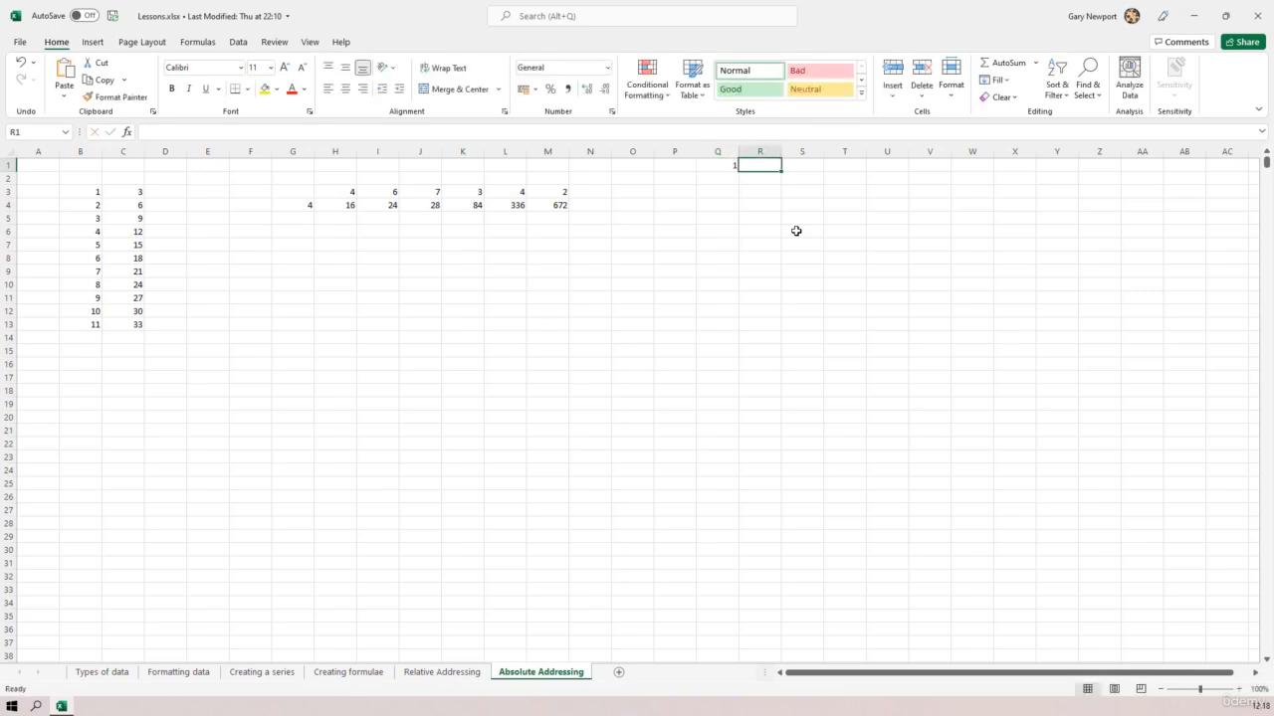
type("4")
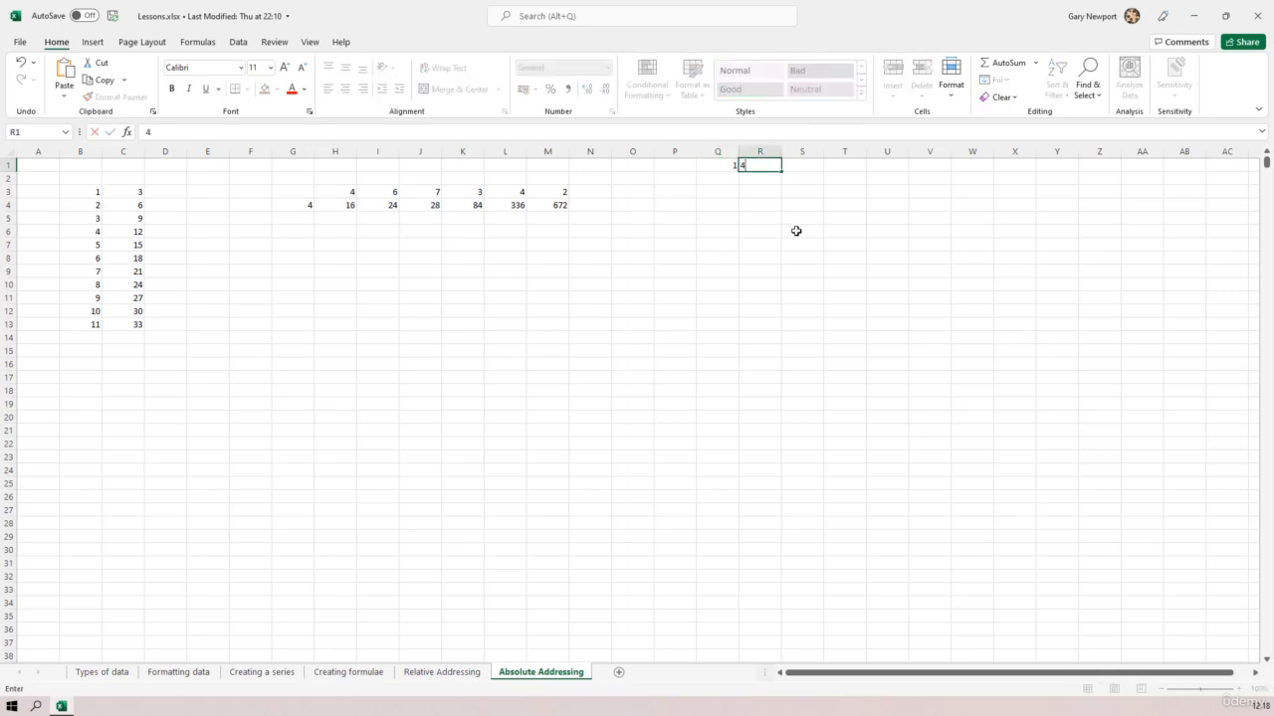
key("Tab")
Enter the formula =Q1*R1 in cell S1
type("=")
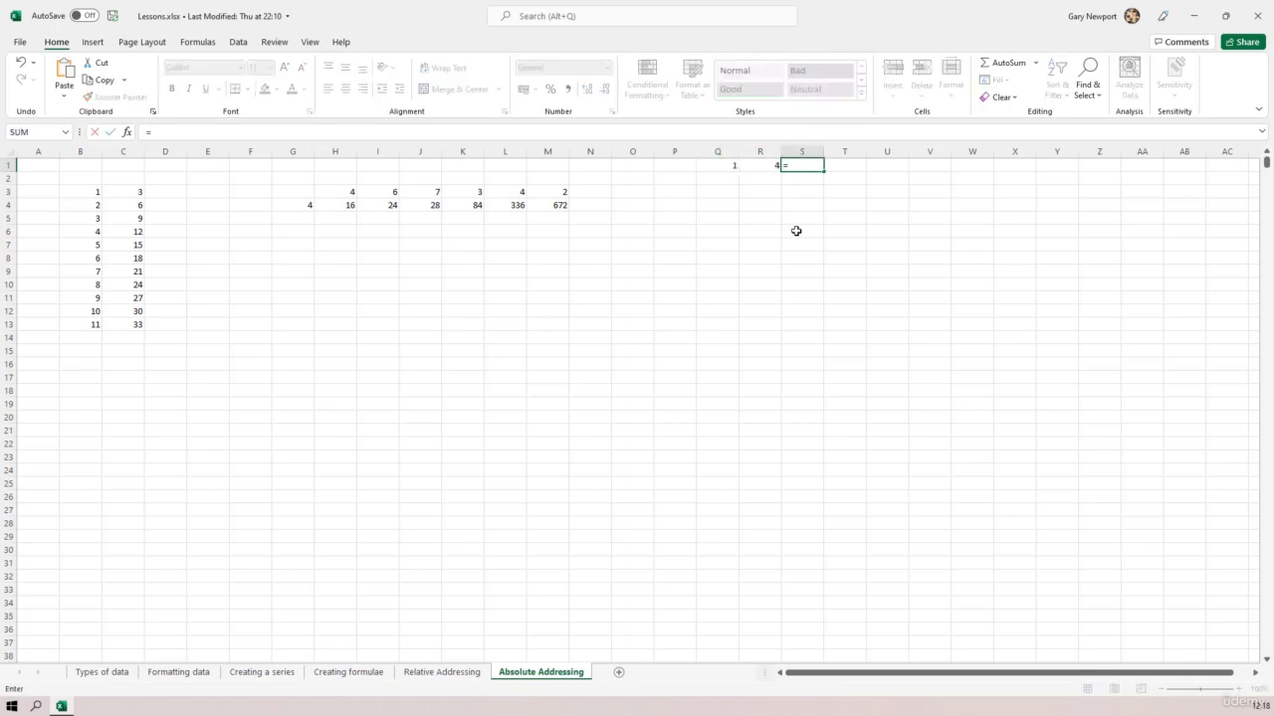
key("Left")
key("Left")
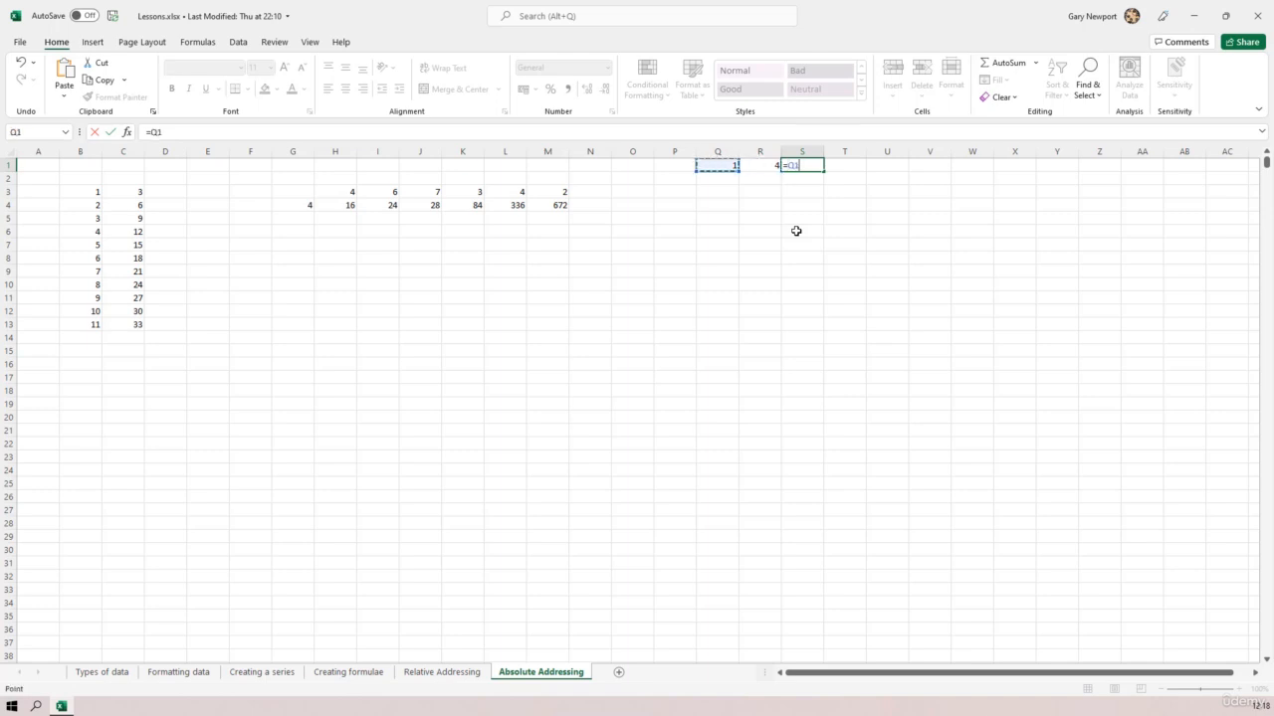
type("*")
key("Right")
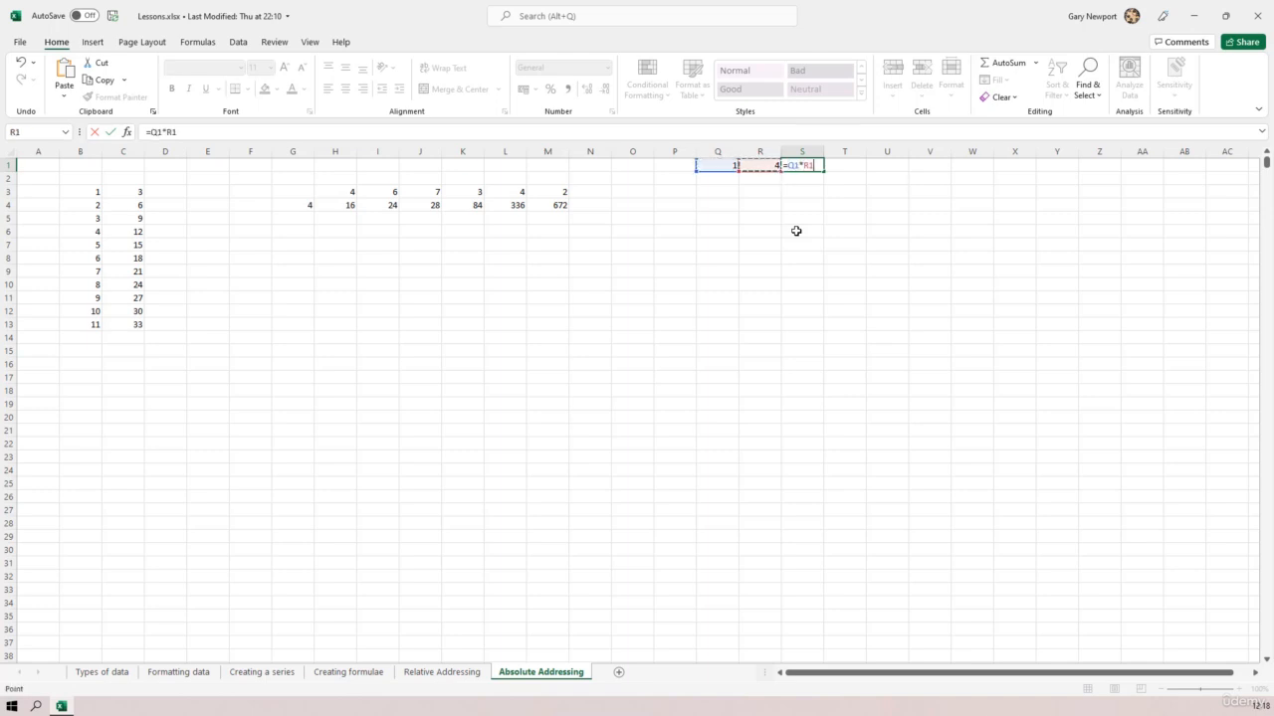
key("Return")
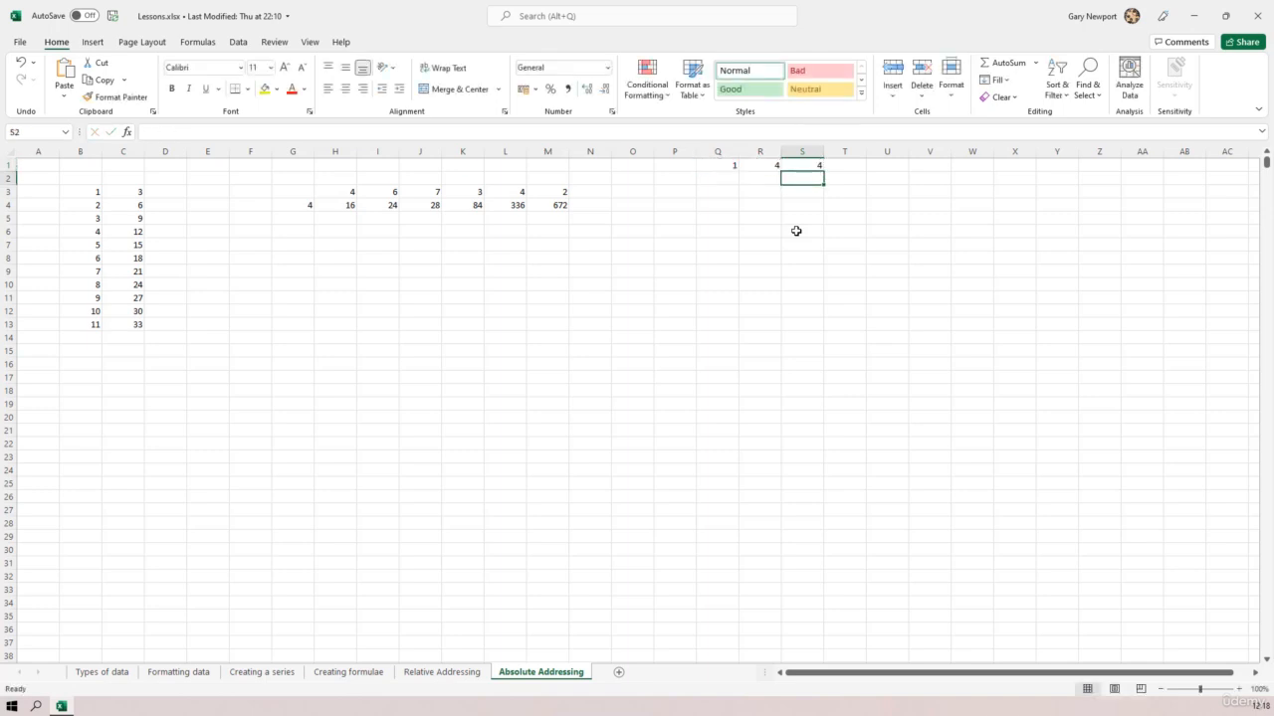
Fill the whole of column Q from Q1 with a linear series in columns, using step value 1
left_click(718, 151)
left_click(995, 80)
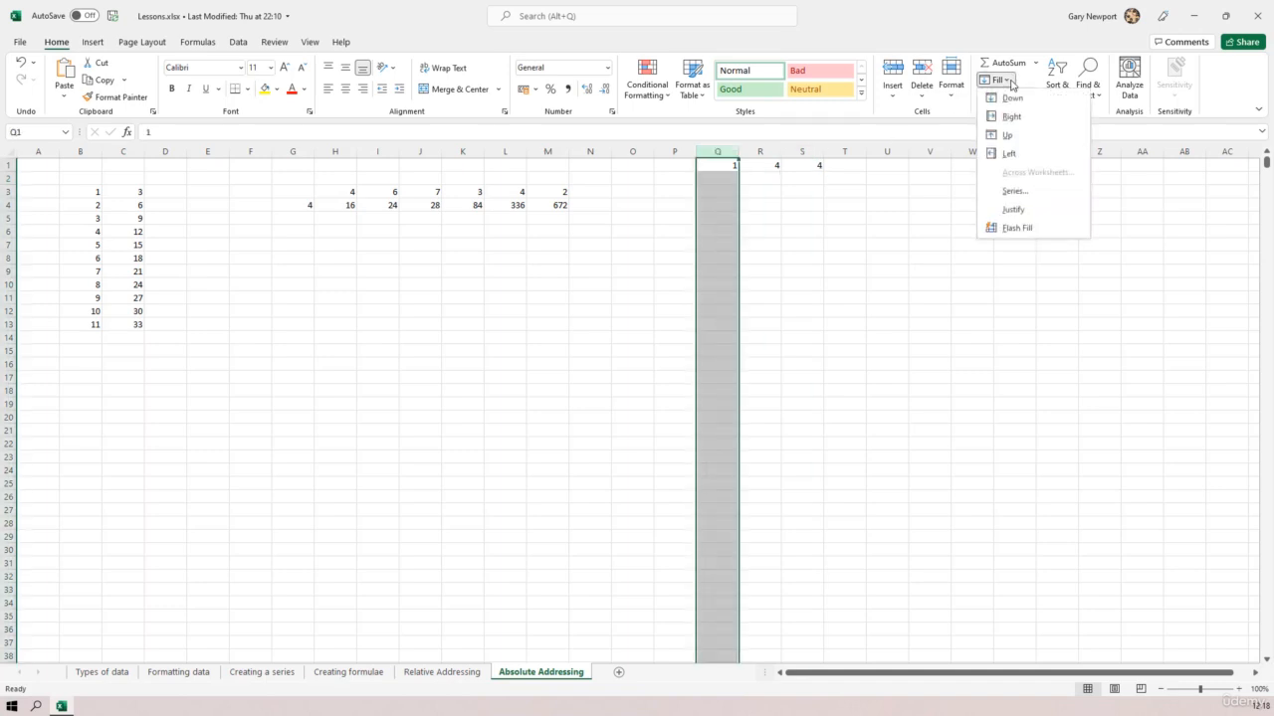
left_click(1016, 190)
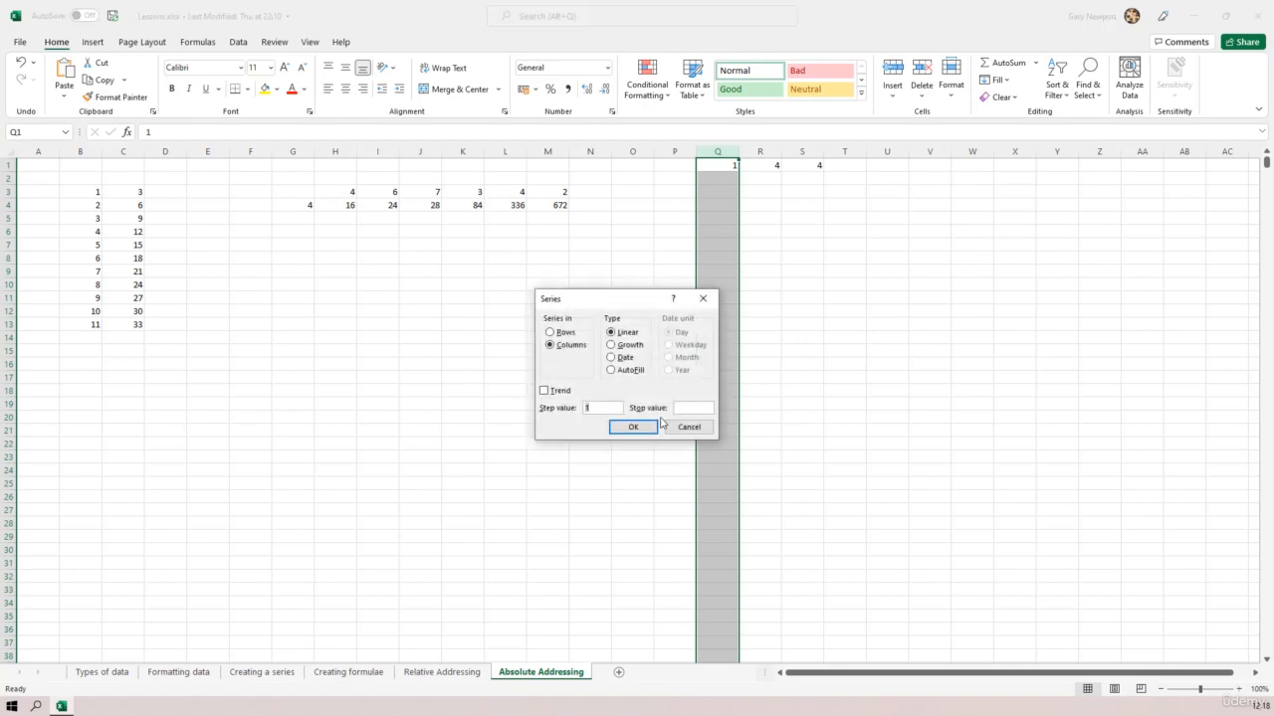
left_click(635, 424)
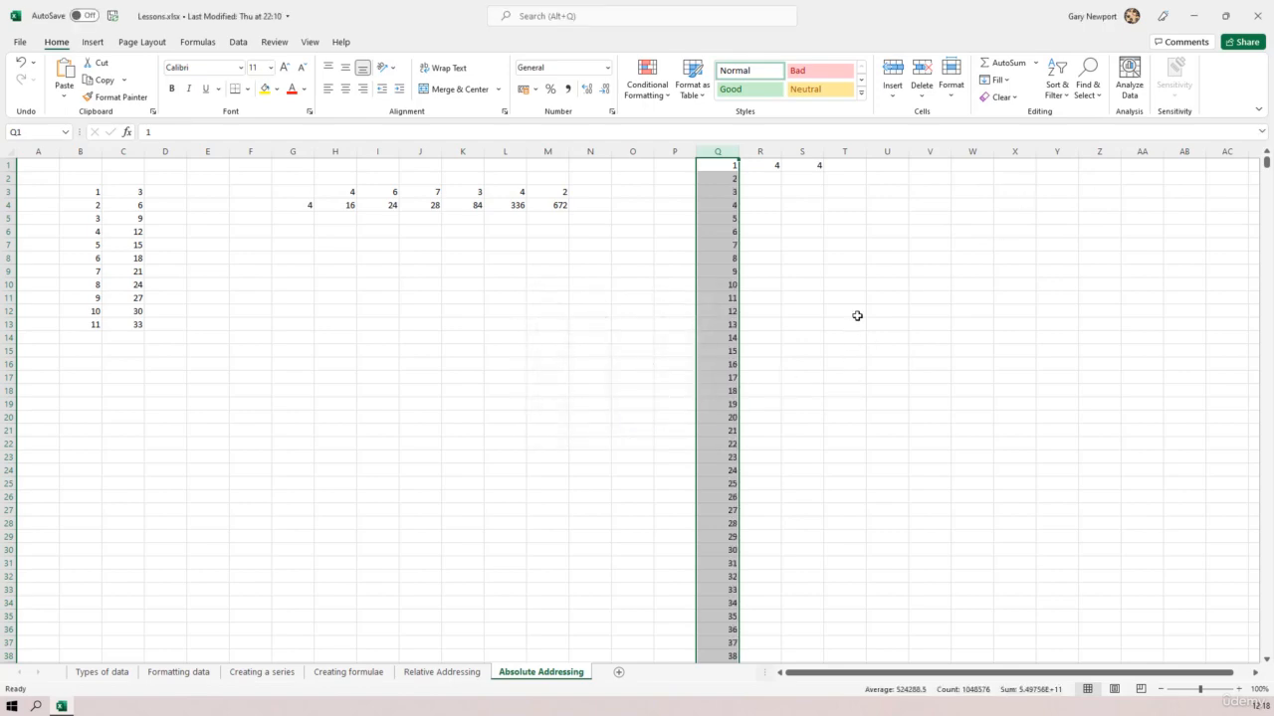
Fill the formula in S1 down the whole of column S
left_click(804, 164)
left_click(808, 150)
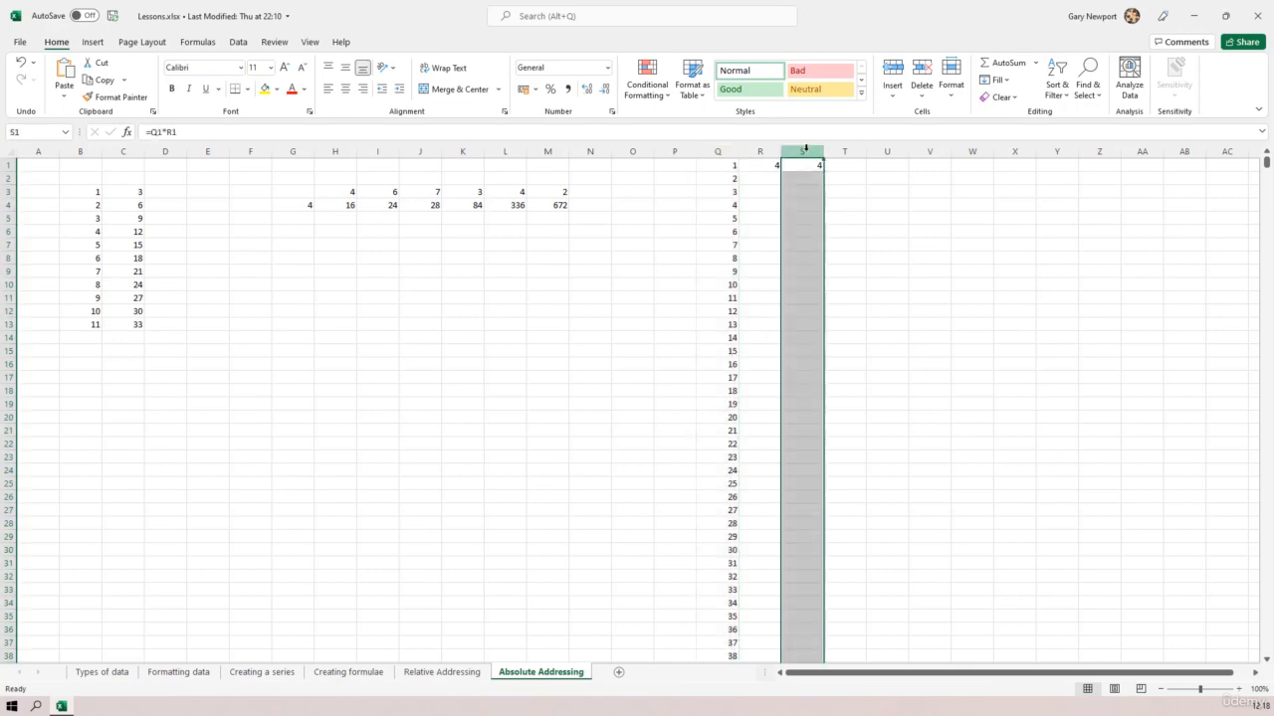
left_click(996, 79)
left_click(1010, 99)
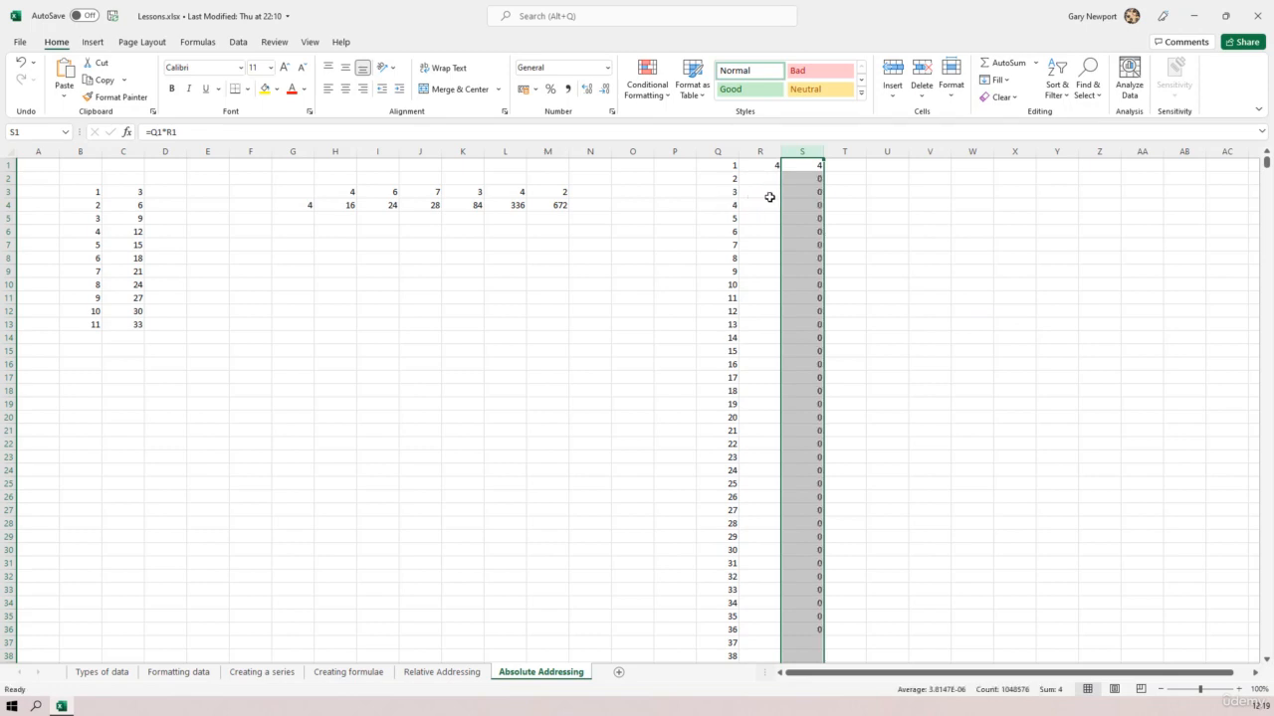
Try to change the formula in S2 to =Q2*R1 by pointing its second reference at R1
left_click(817, 178)
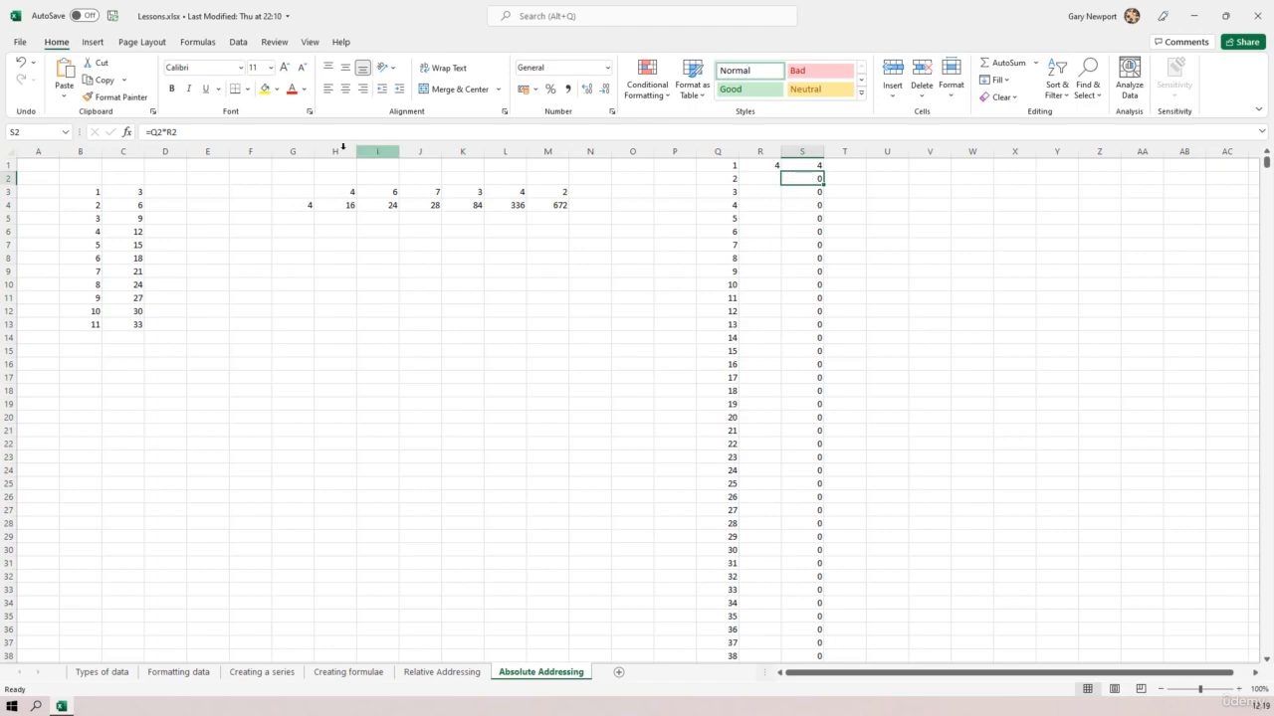
key("F2")
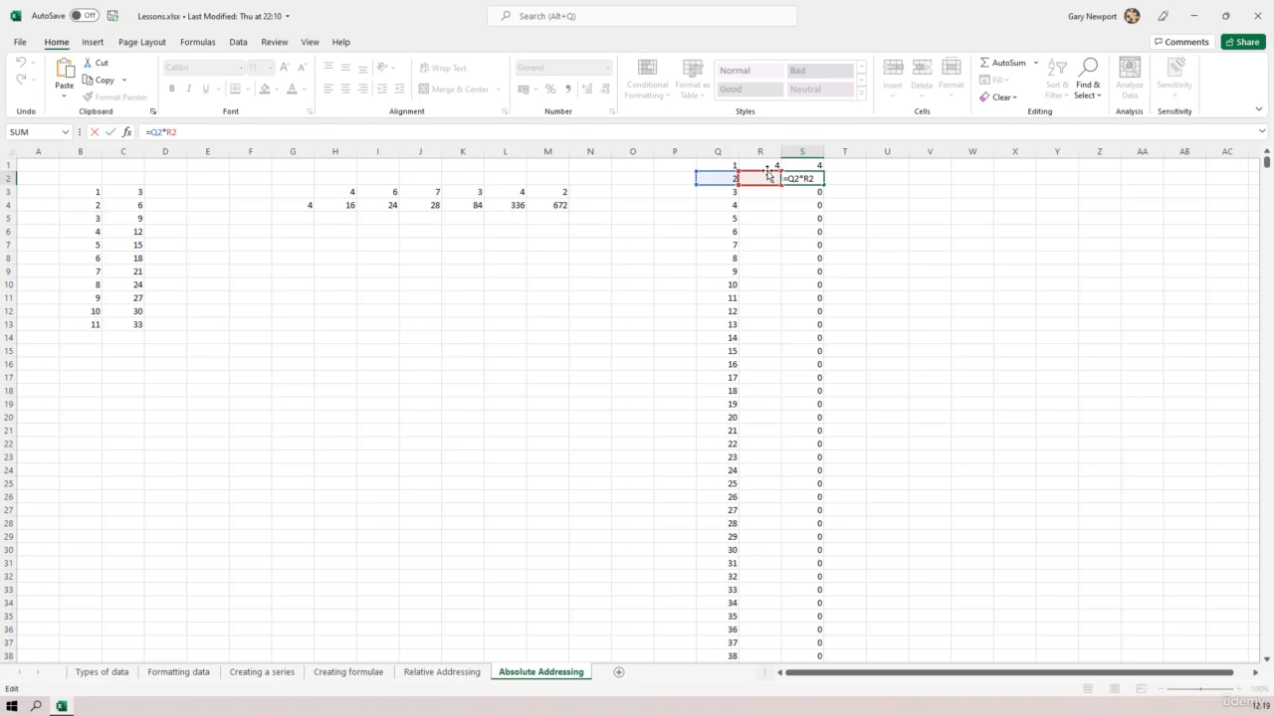
left_click(767, 166)
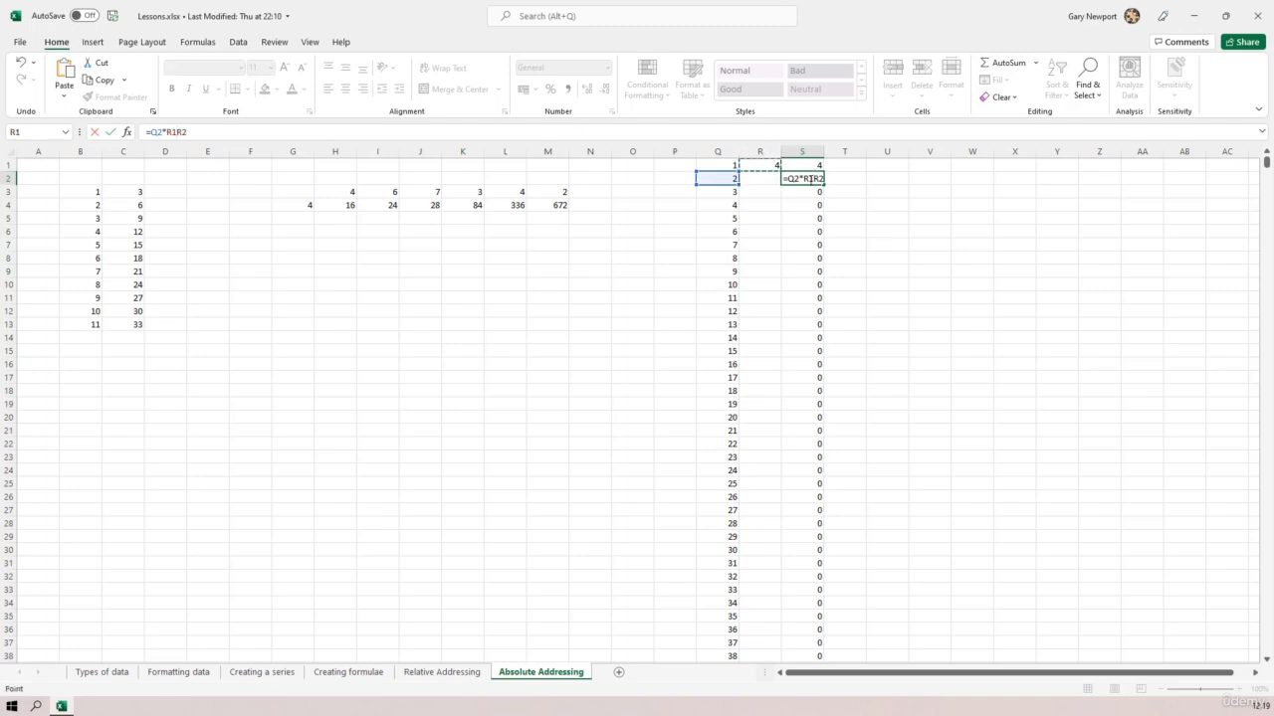
key("Escape")
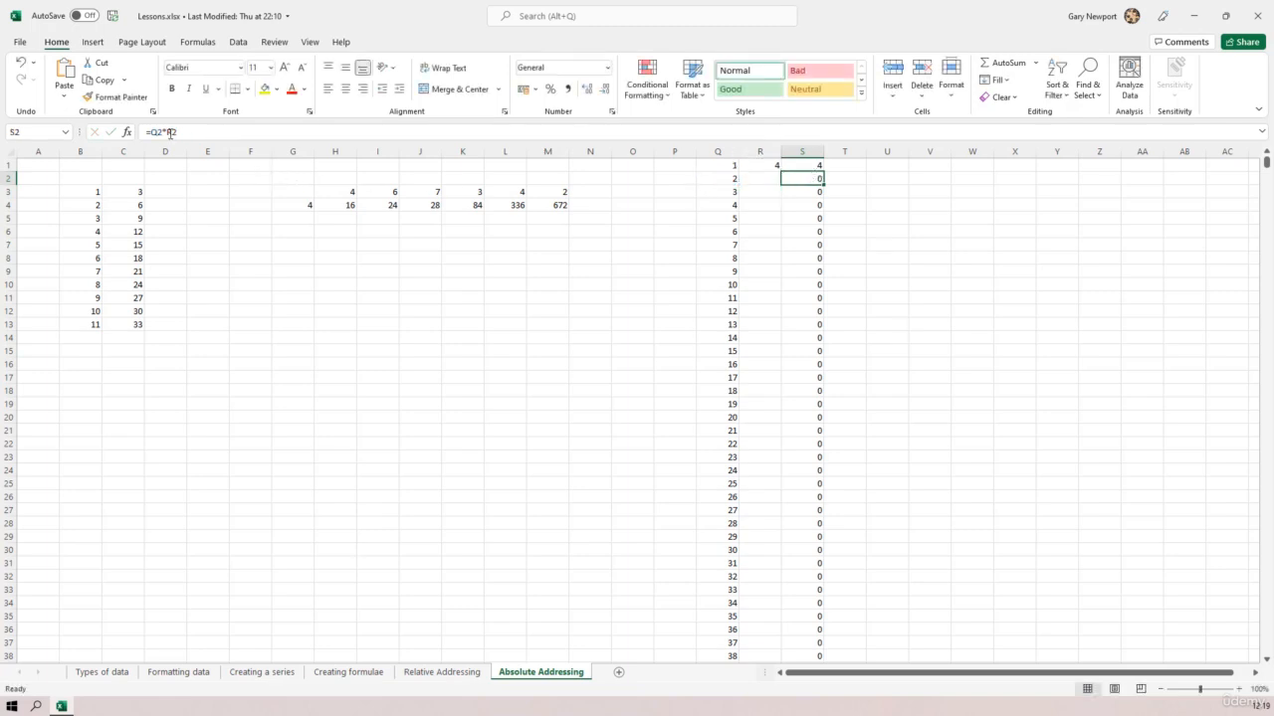
left_click(164, 132)
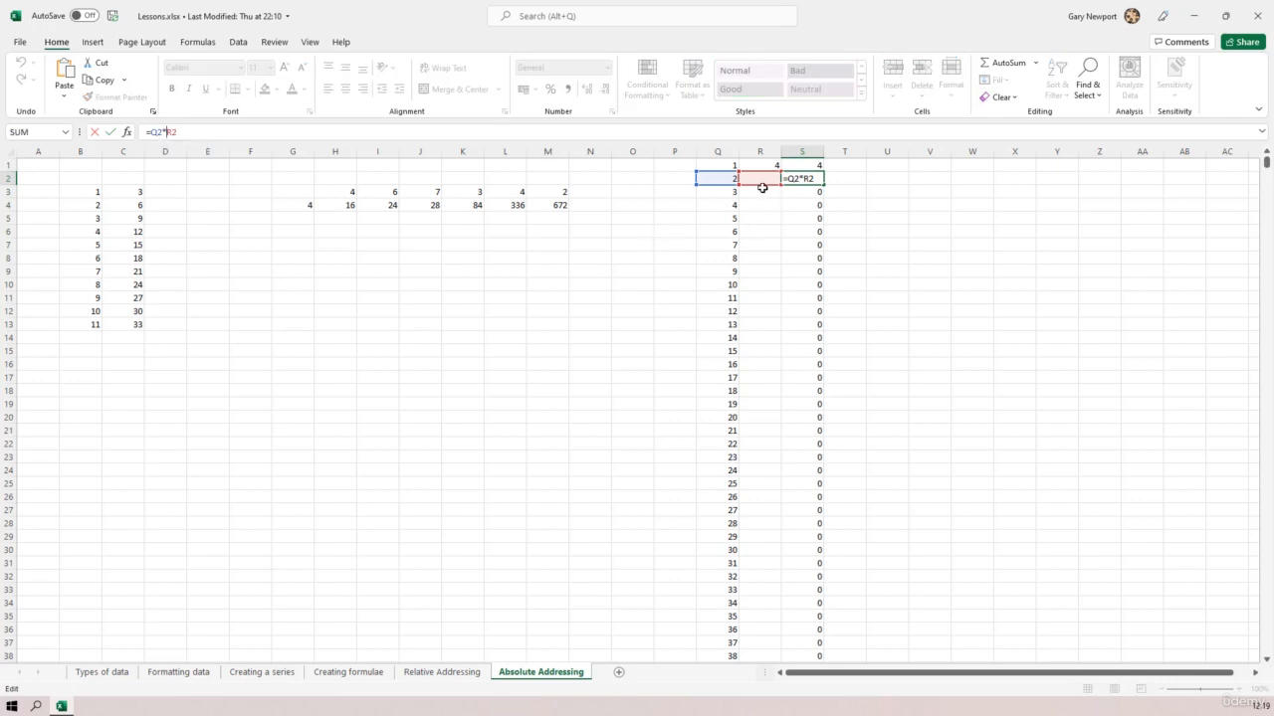
left_click_drag(763, 188, 763, 173)
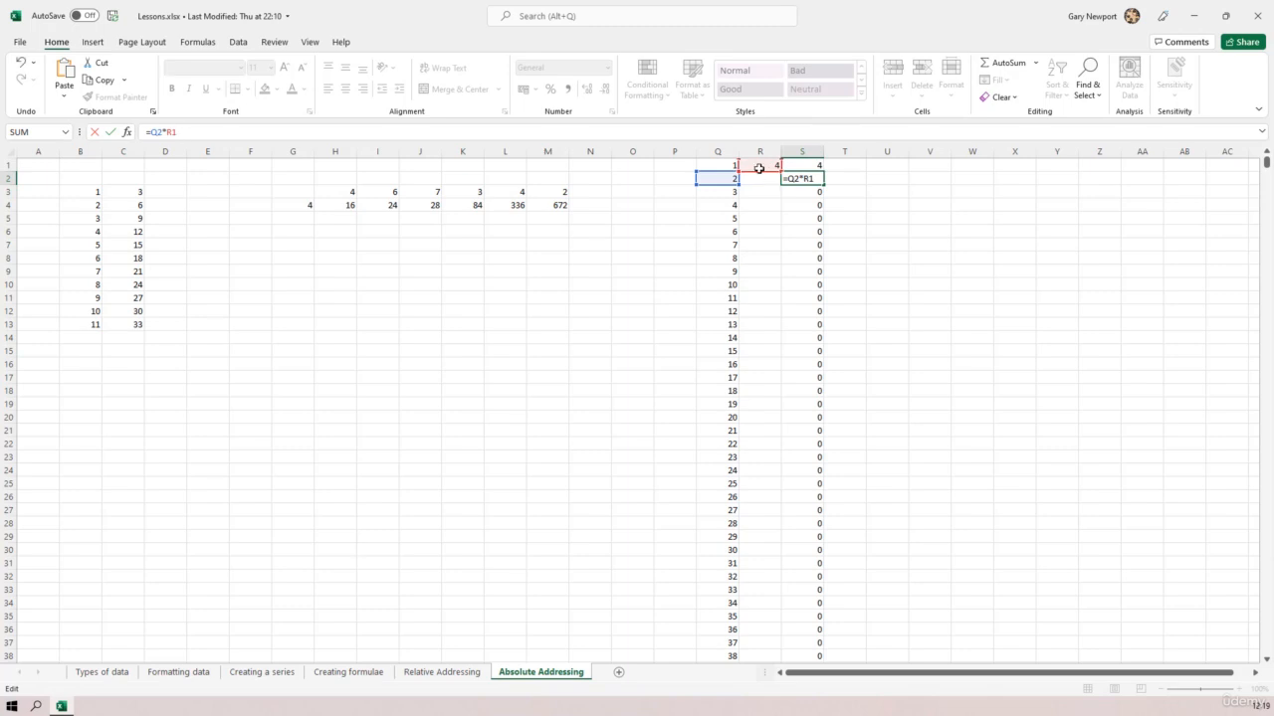
key("Escape")
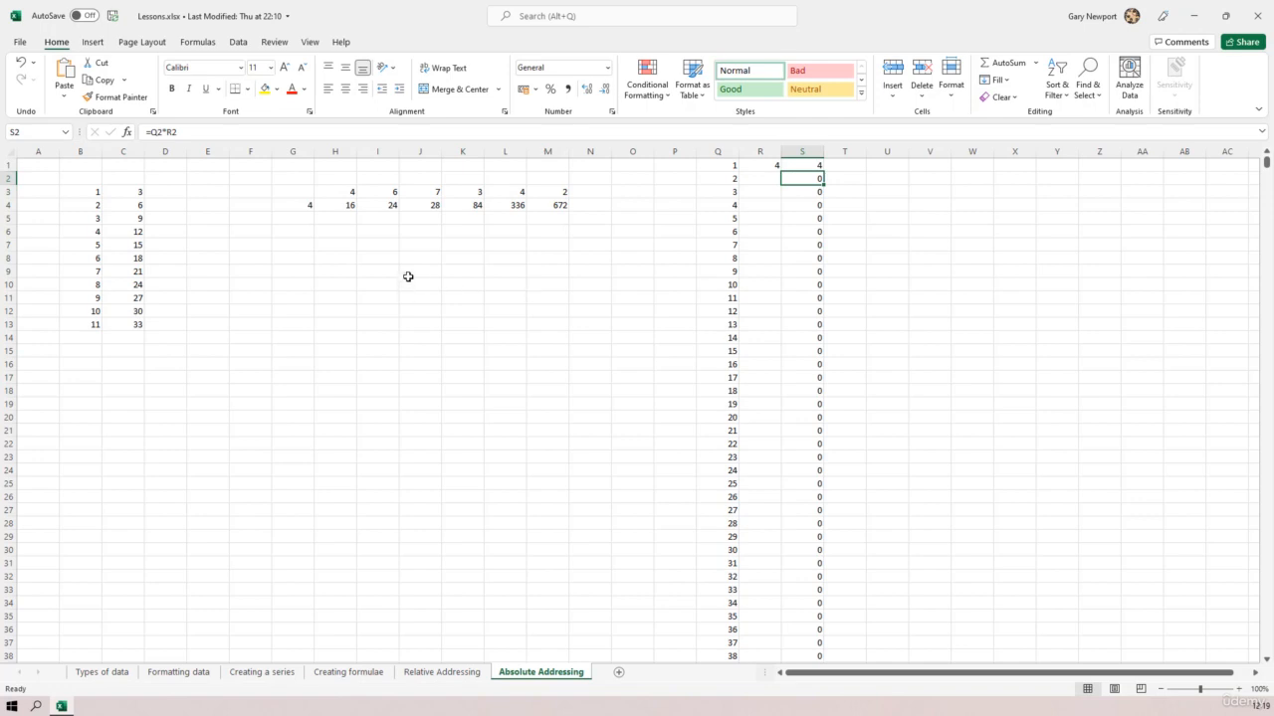
Clear the copied formulas from cells I4 to M4 beside H4
left_click(329, 205)
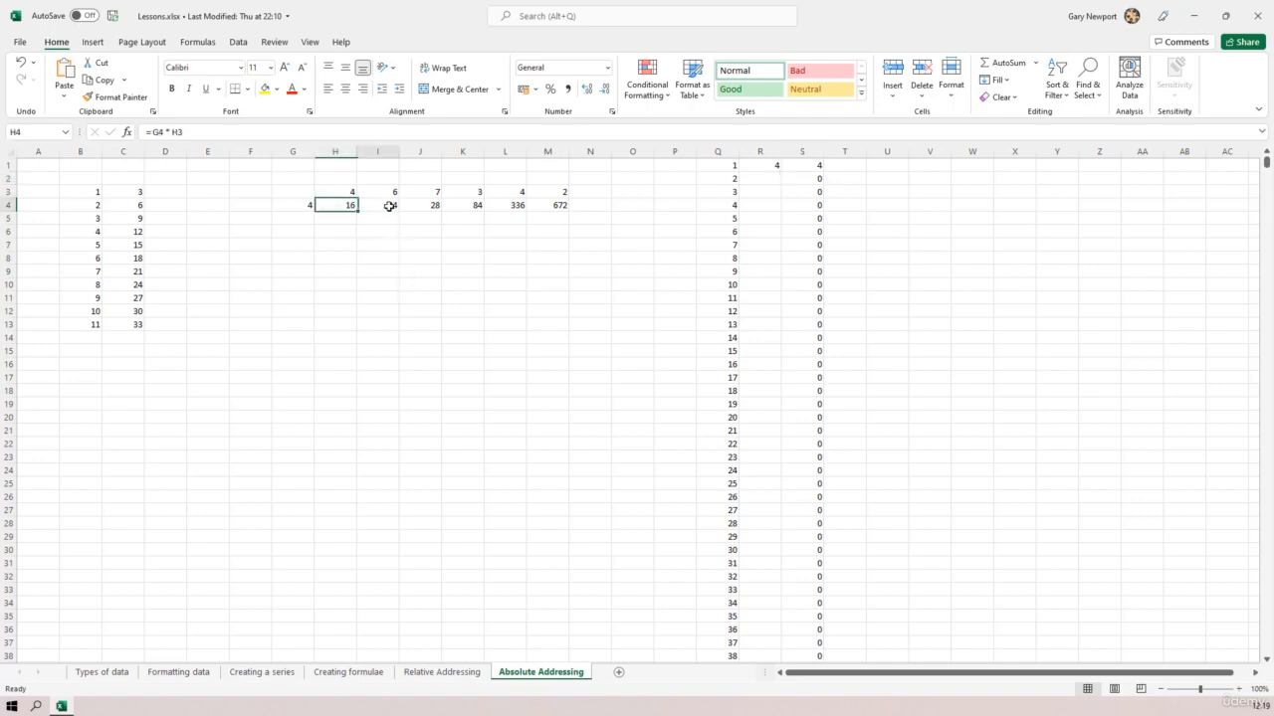
left_click_drag(389, 205, 560, 206)
key("Delete")
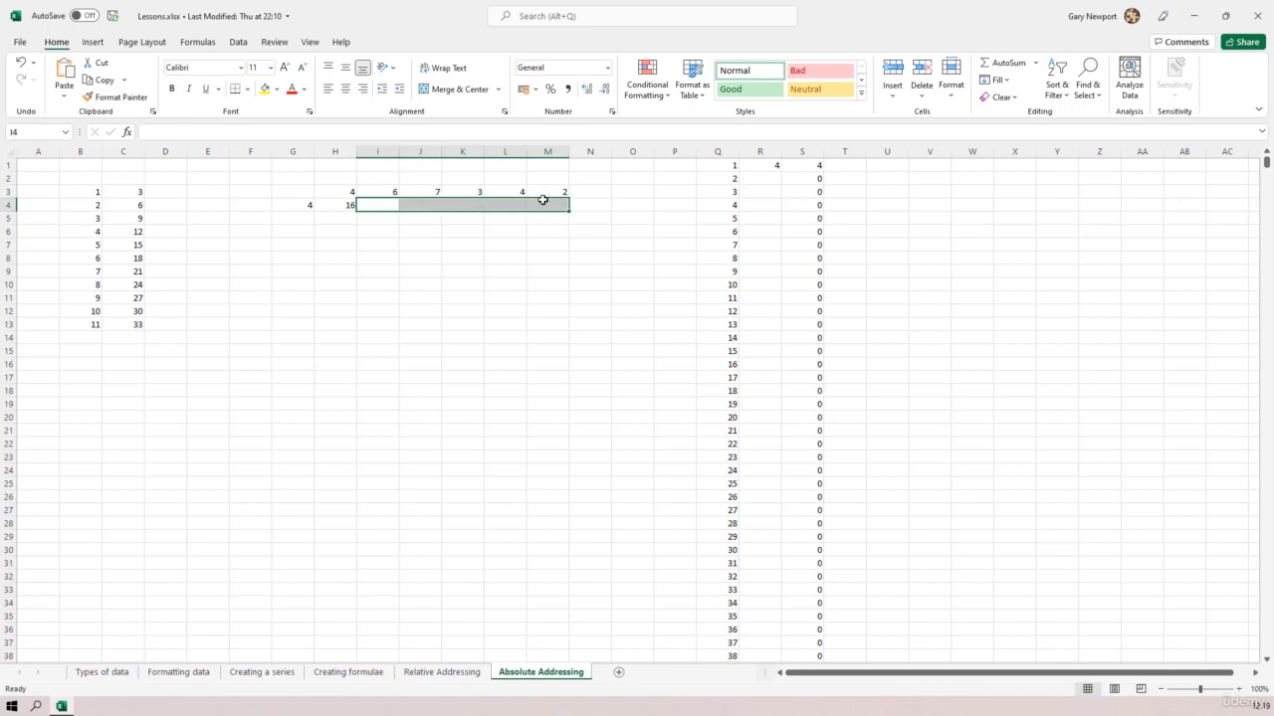
left_click(591, 295)
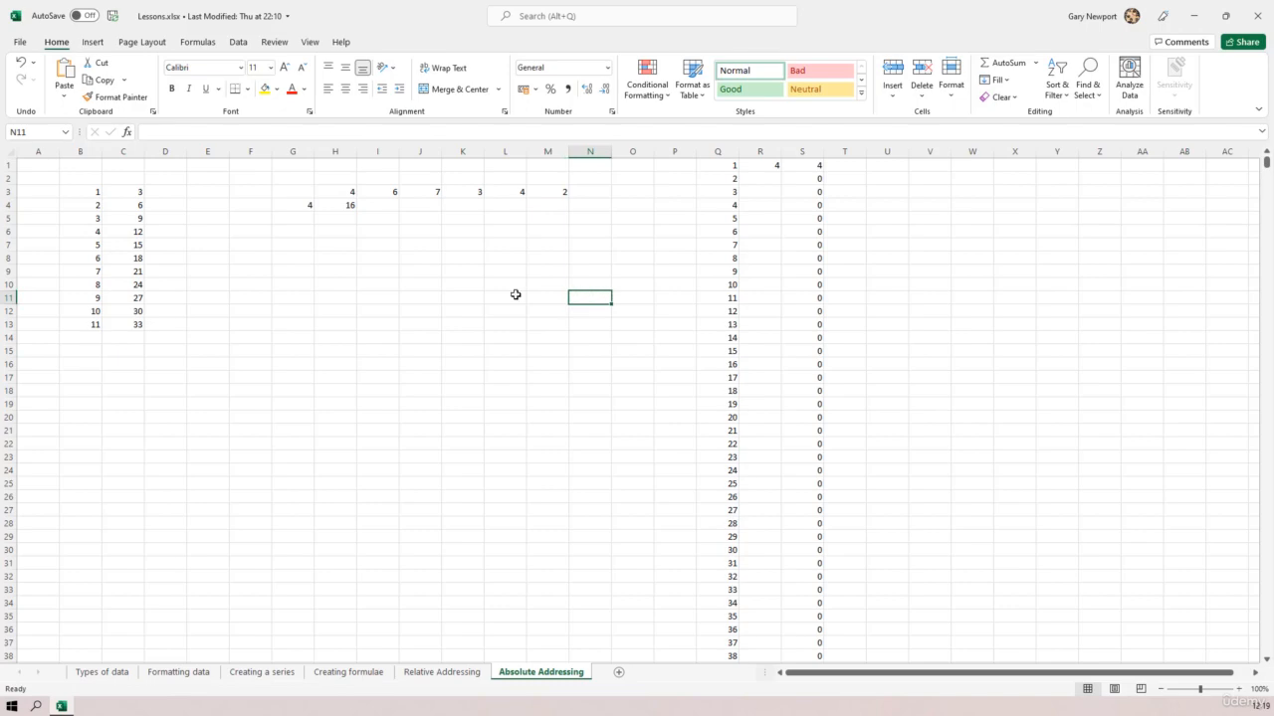
Undo the clearing of I4:M4, the fills in columns S and Q, and the formula entry in S1
left_click(21, 63)
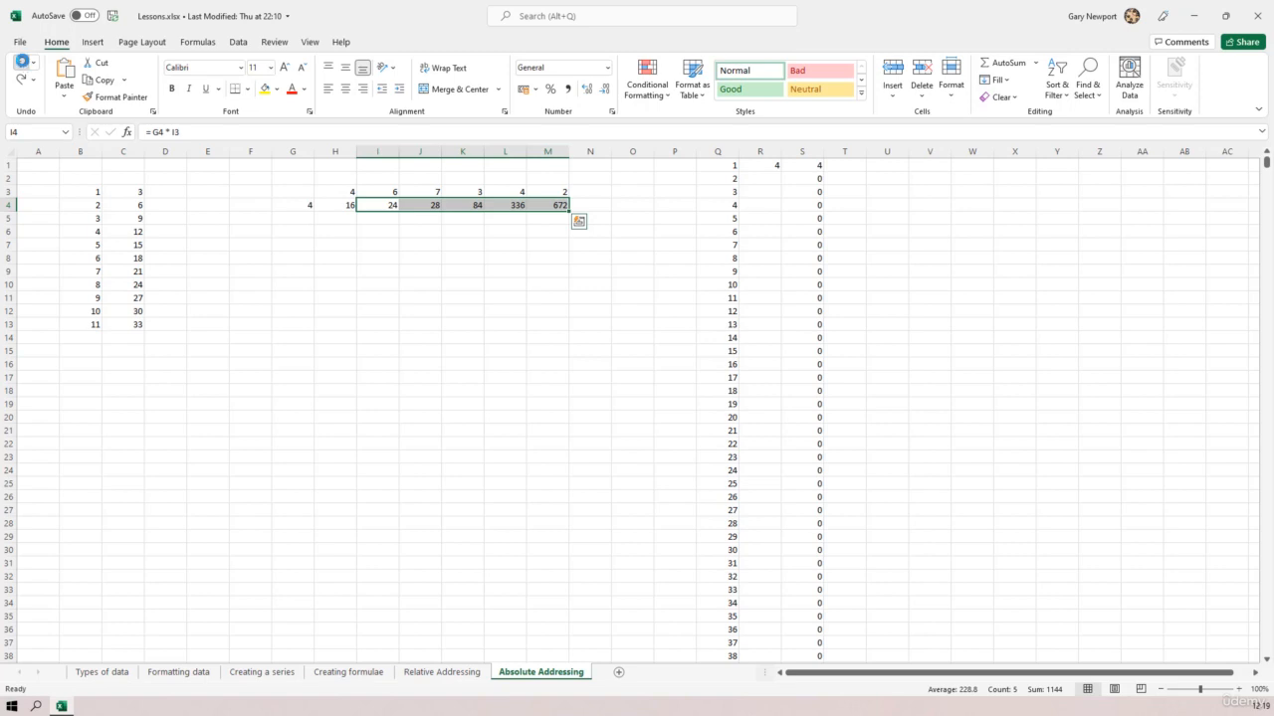
left_click(20, 62)
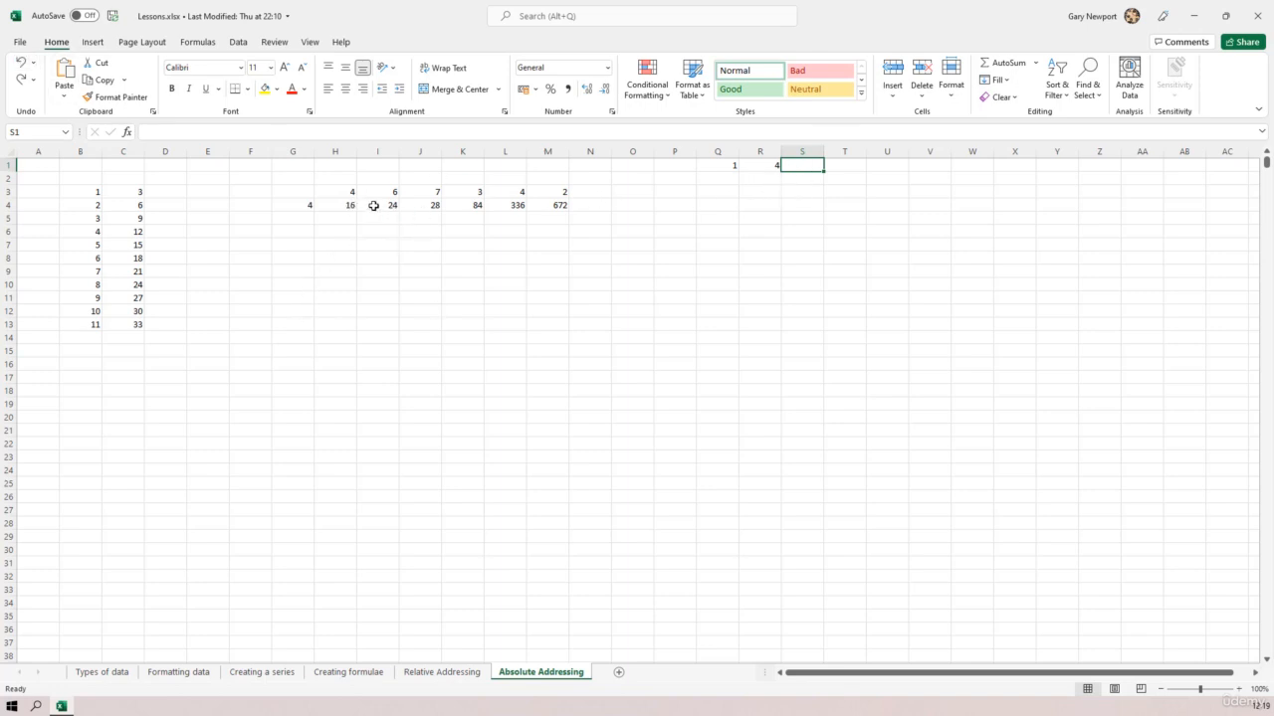
Clear the formulas in the range I4:M4, keeping only the one in H4
left_click_drag(374, 205, 562, 207)
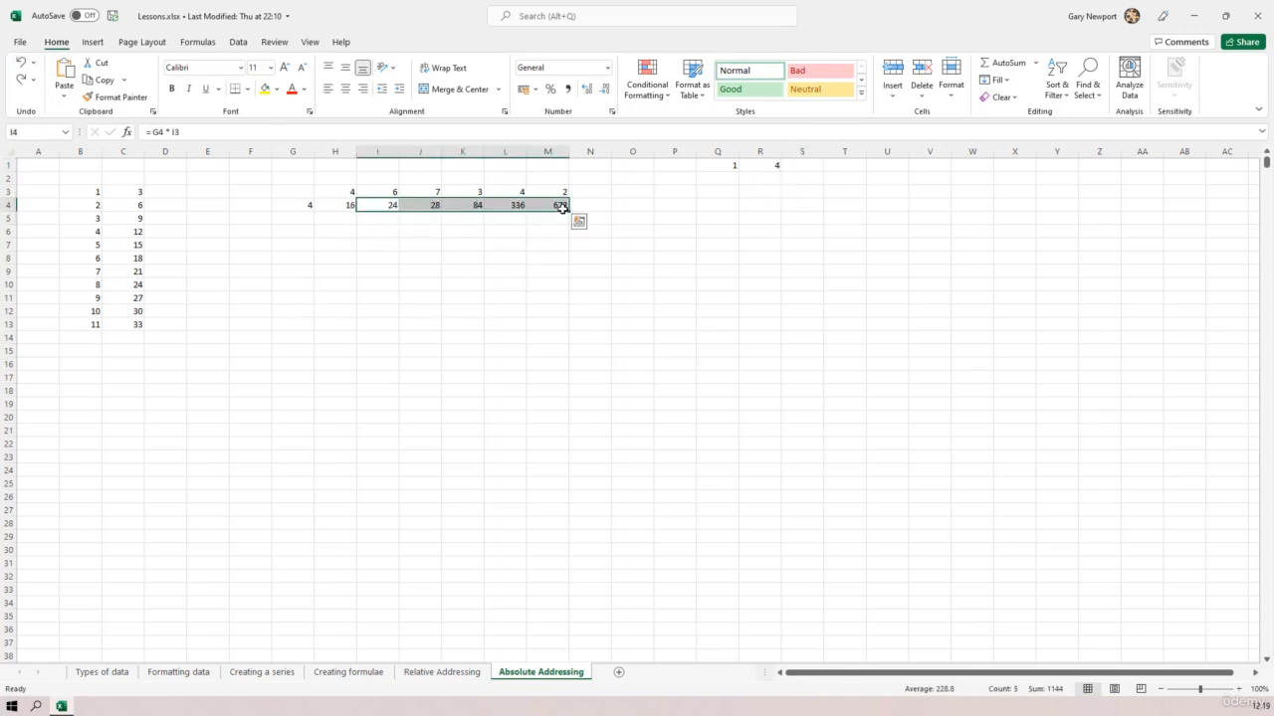
key("ctrl+z")
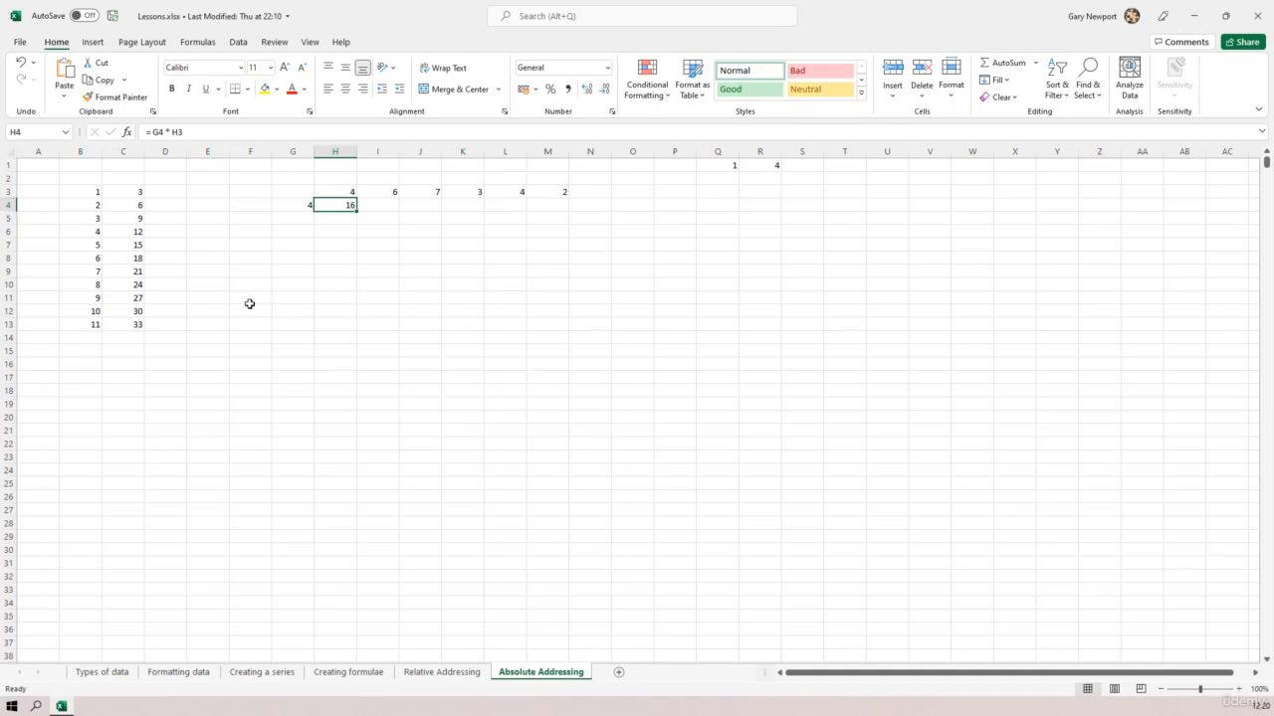
Fill the formula in H4 into I4 to compare the references in both cells, and clear I4 again
left_click(303, 204)
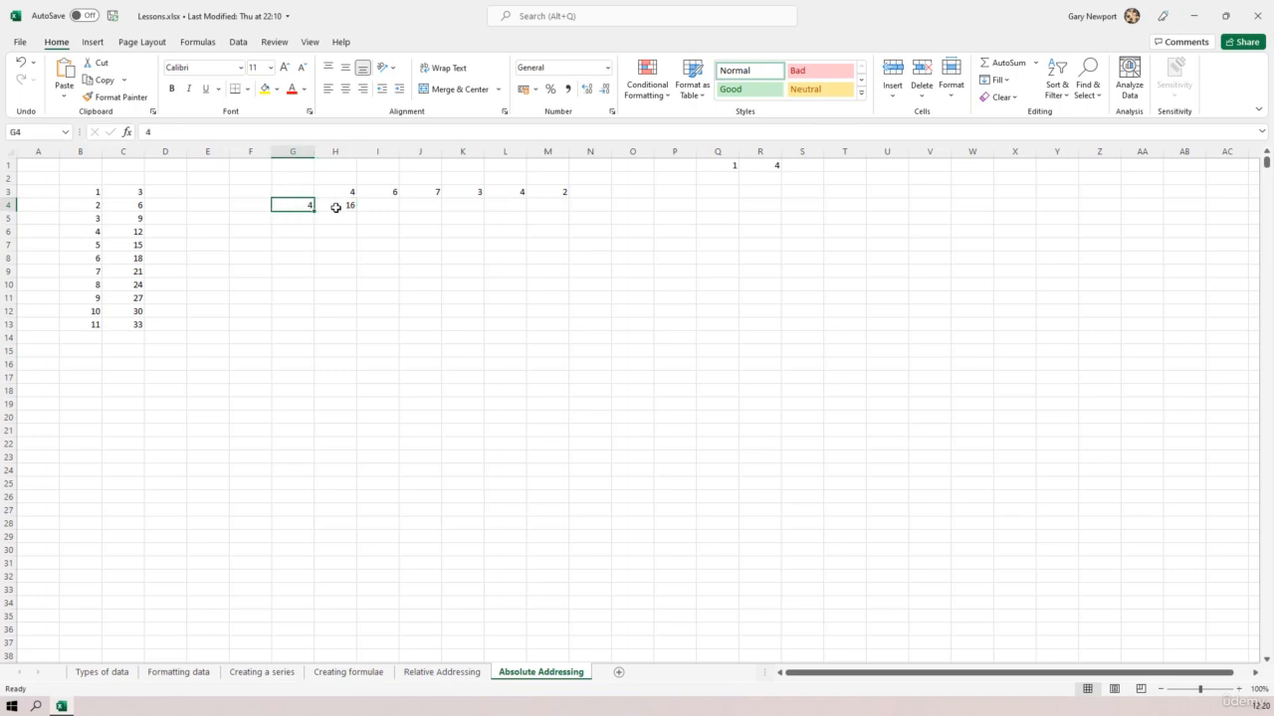
left_click(337, 206)
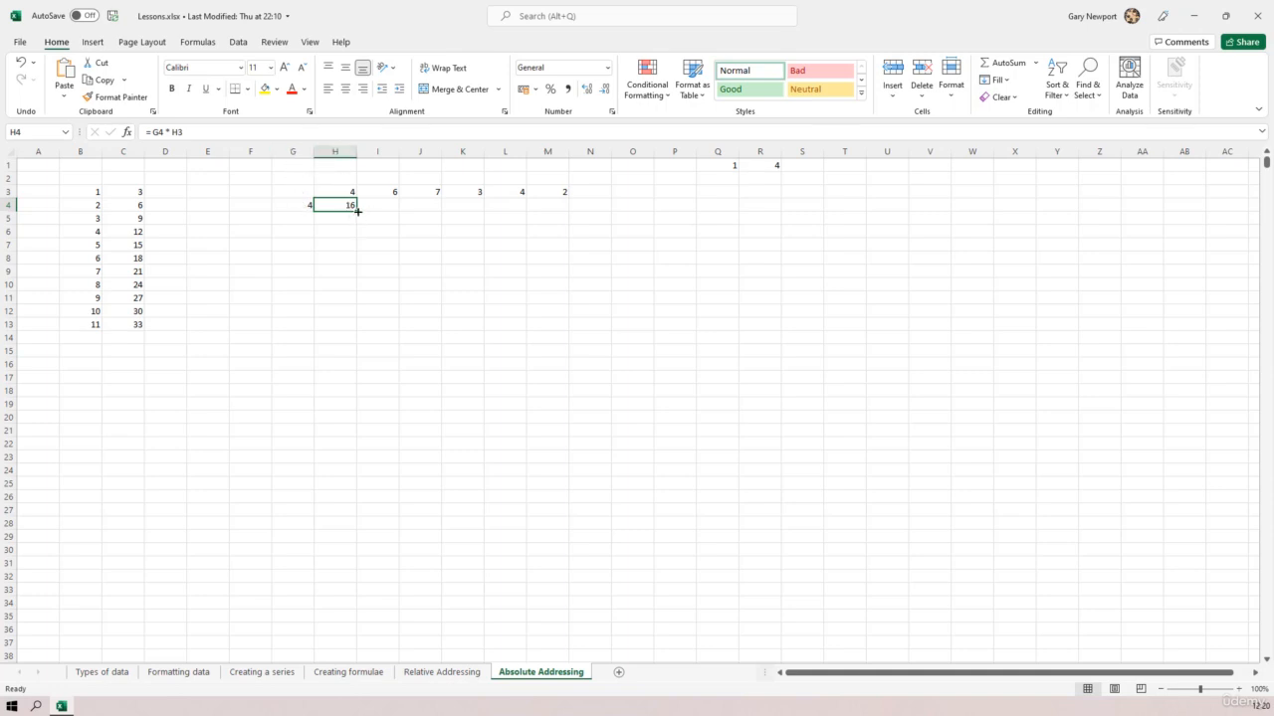
left_click_drag(357, 211, 402, 213)
left_click(372, 204)
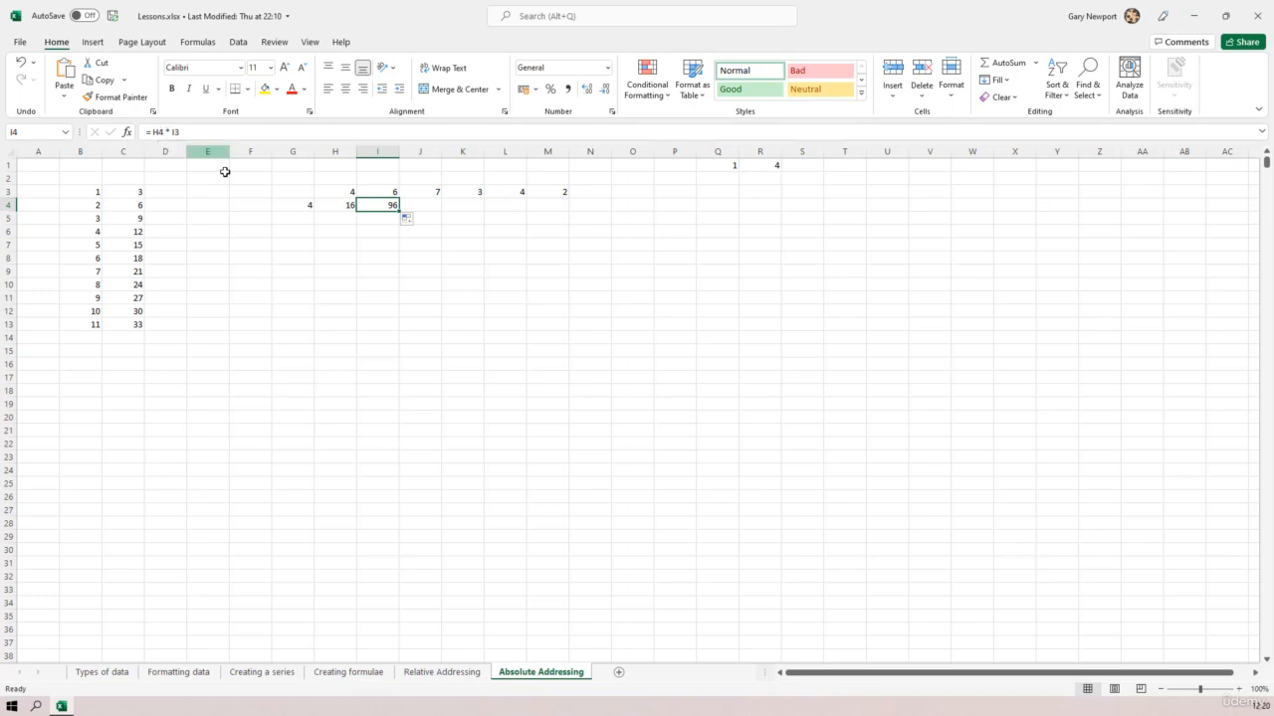
left_click(343, 205)
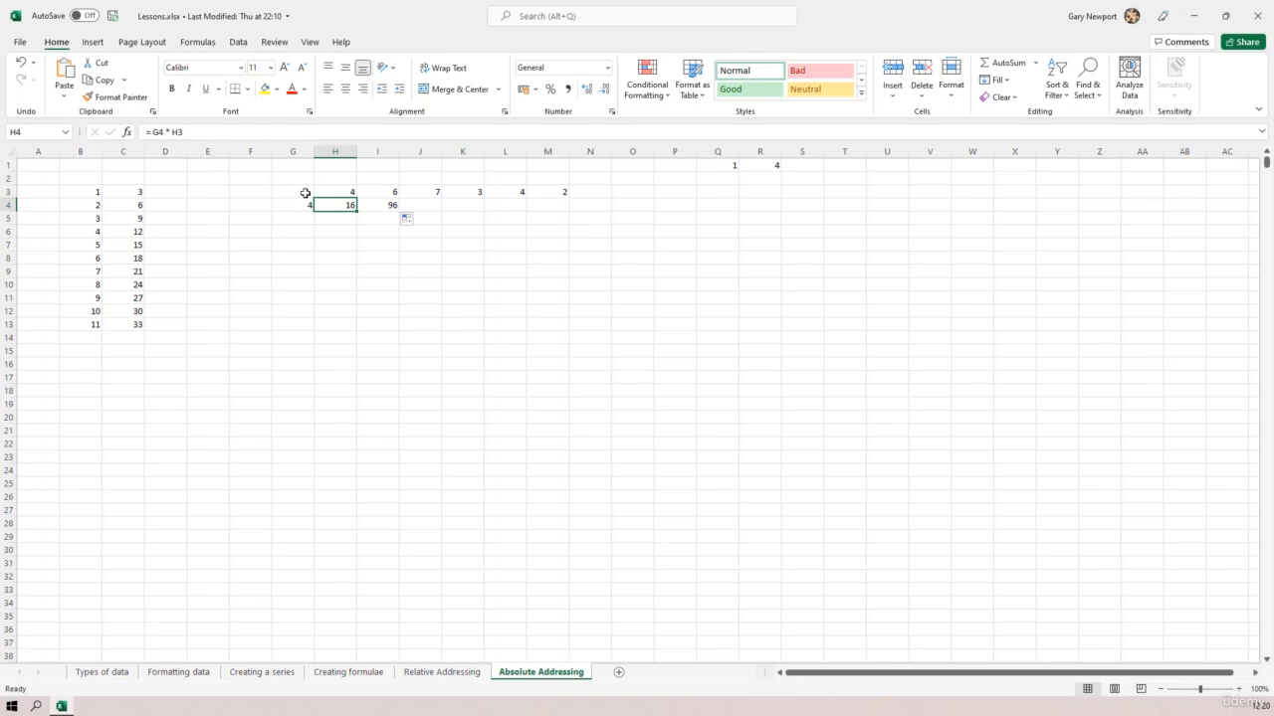
left_click(372, 205)
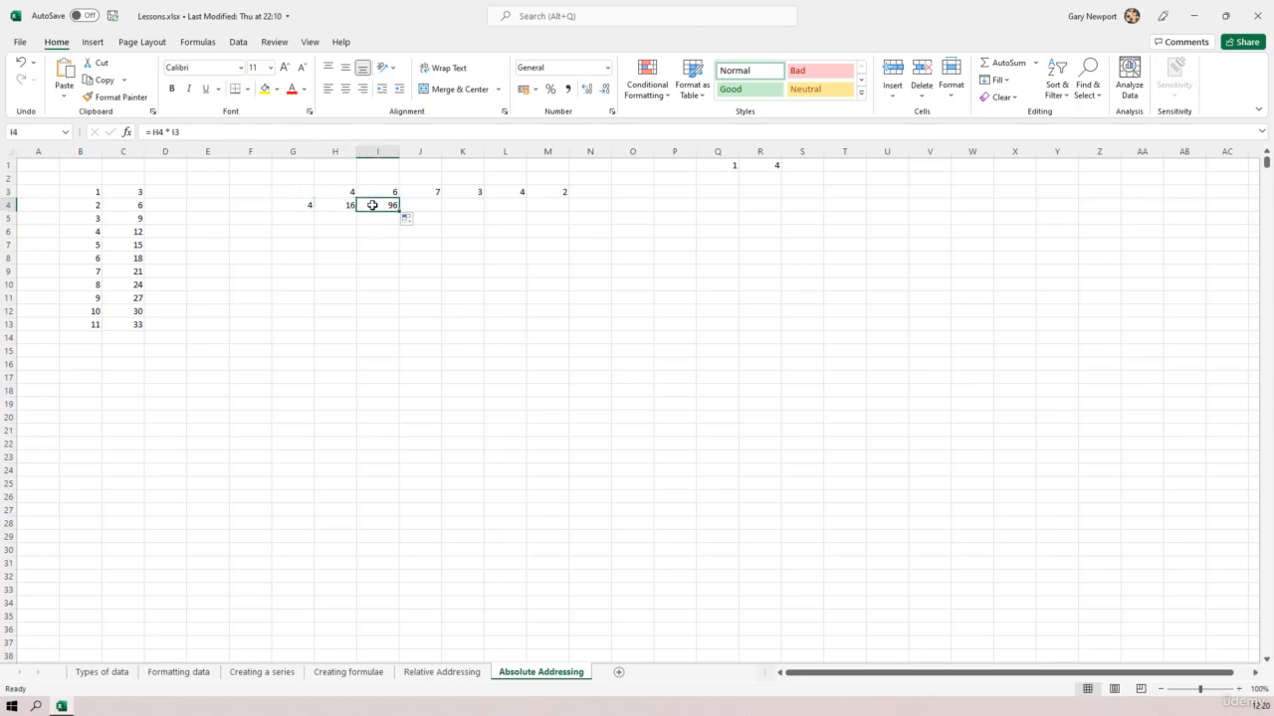
key("Delete")
Change the formula in H4 to = $G4 * H3 so that the reference to column G is fixed
left_click(342, 205)
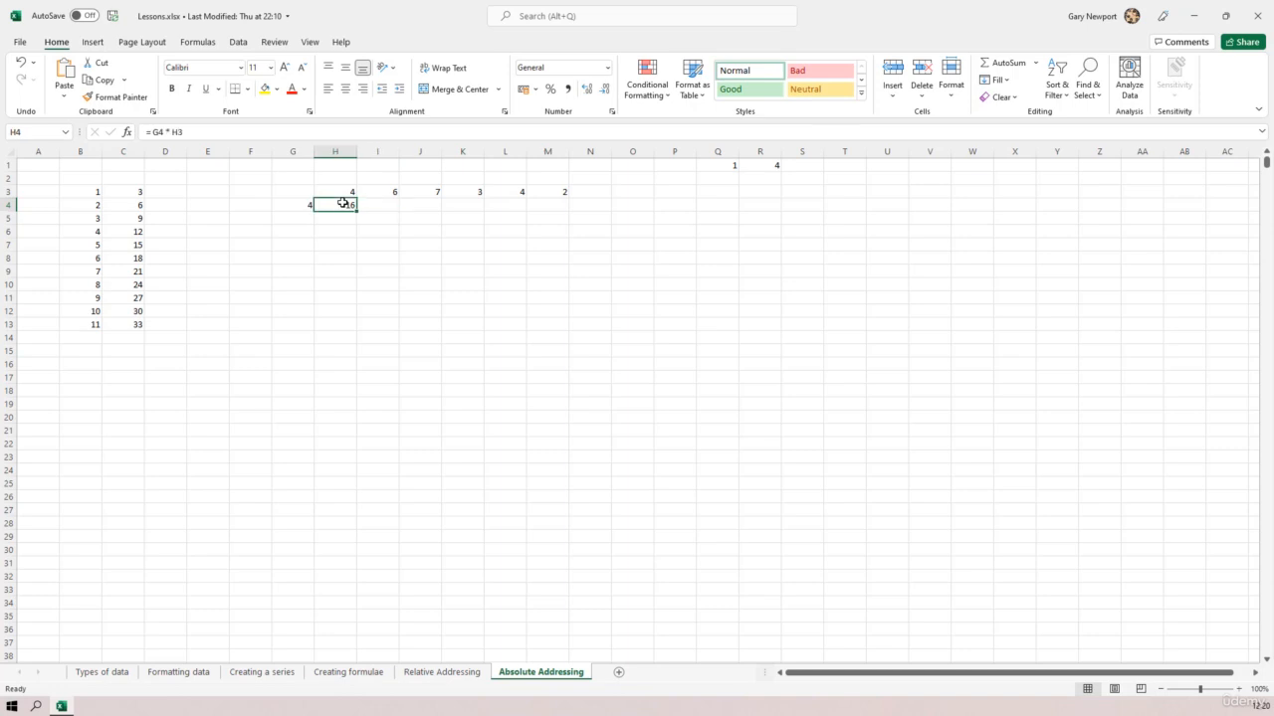
left_click(151, 131)
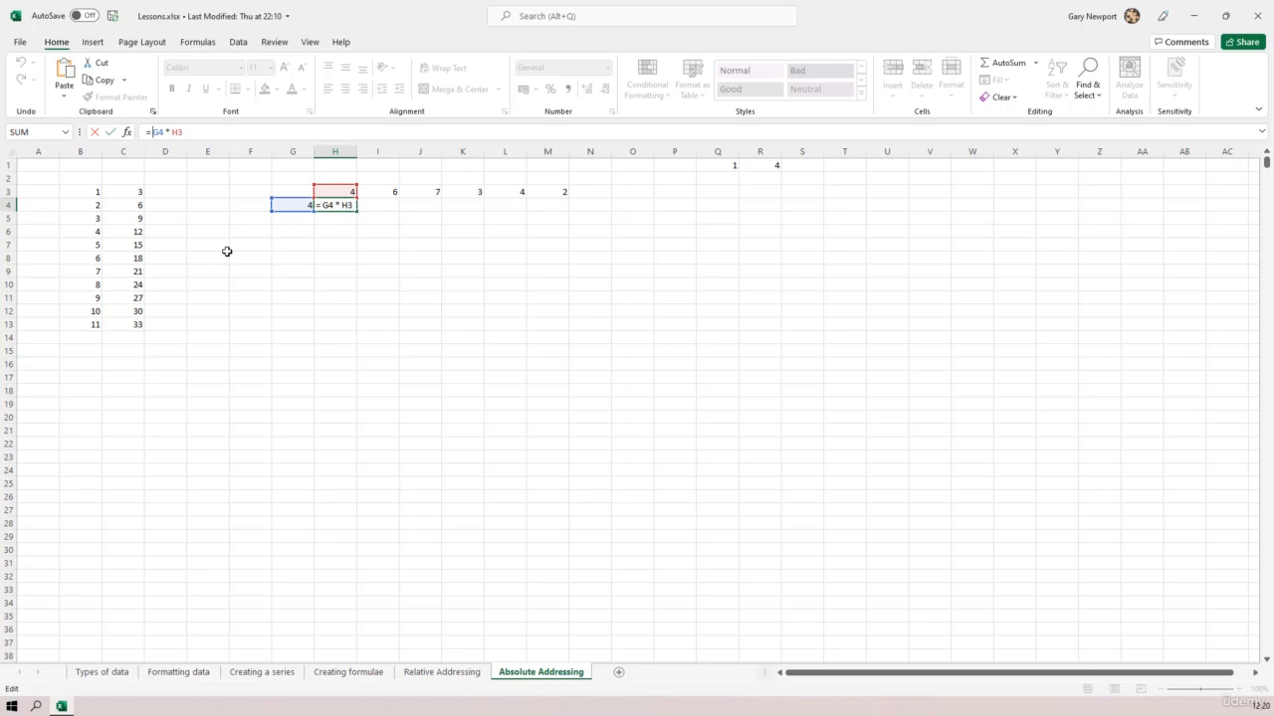
type("$")
key("Return")
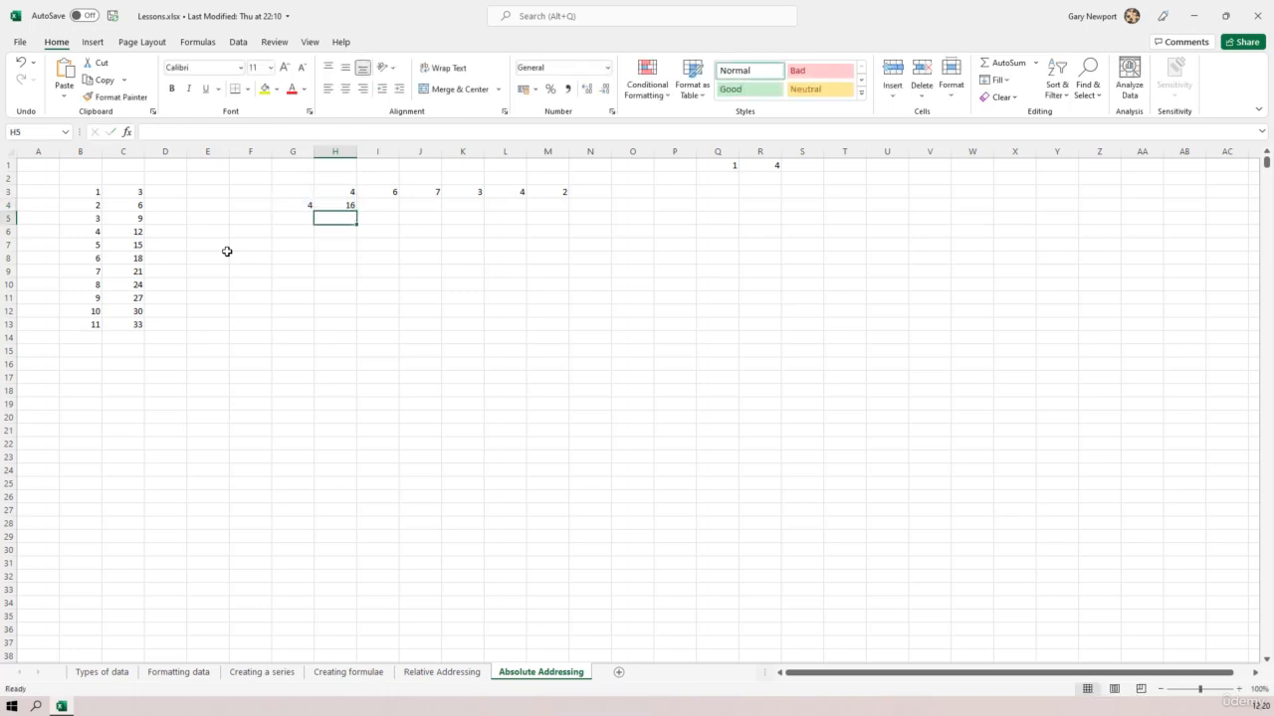
Fill the formula in H4 across to M4 and check the formulas in H4, I4 and J4
left_click(348, 205)
left_click_drag(357, 210, 575, 217)
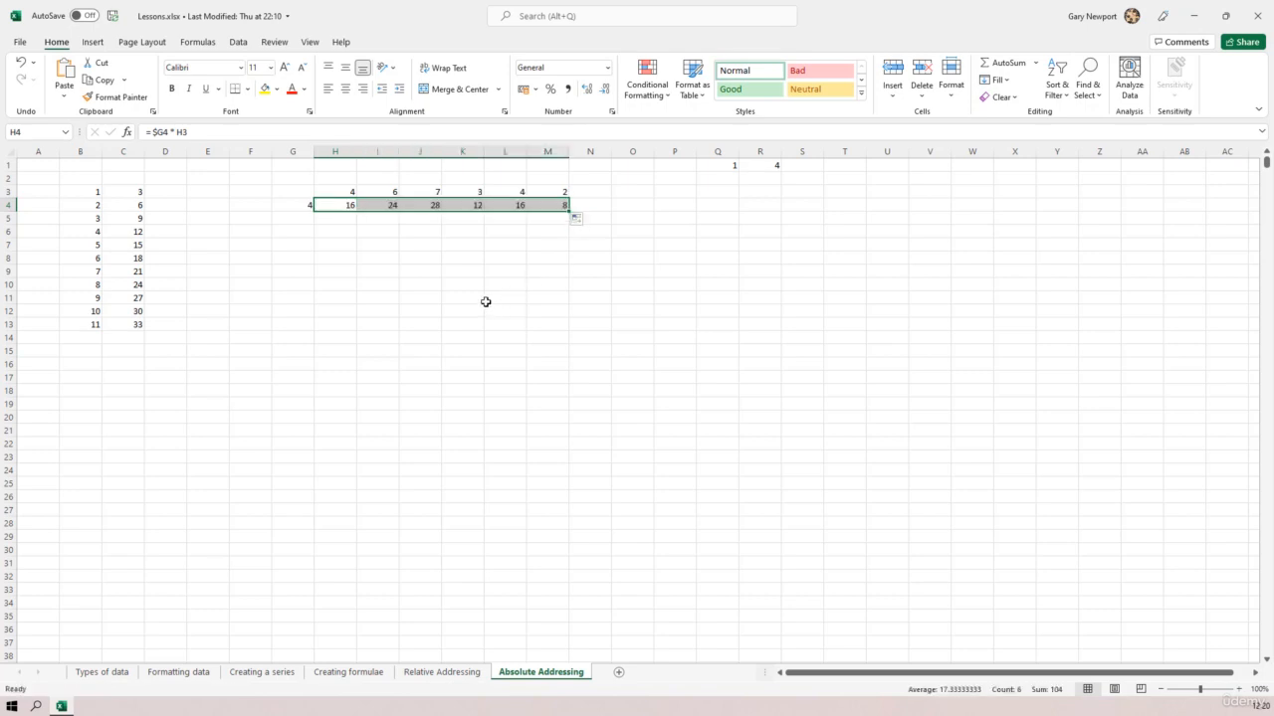
left_click(338, 204)
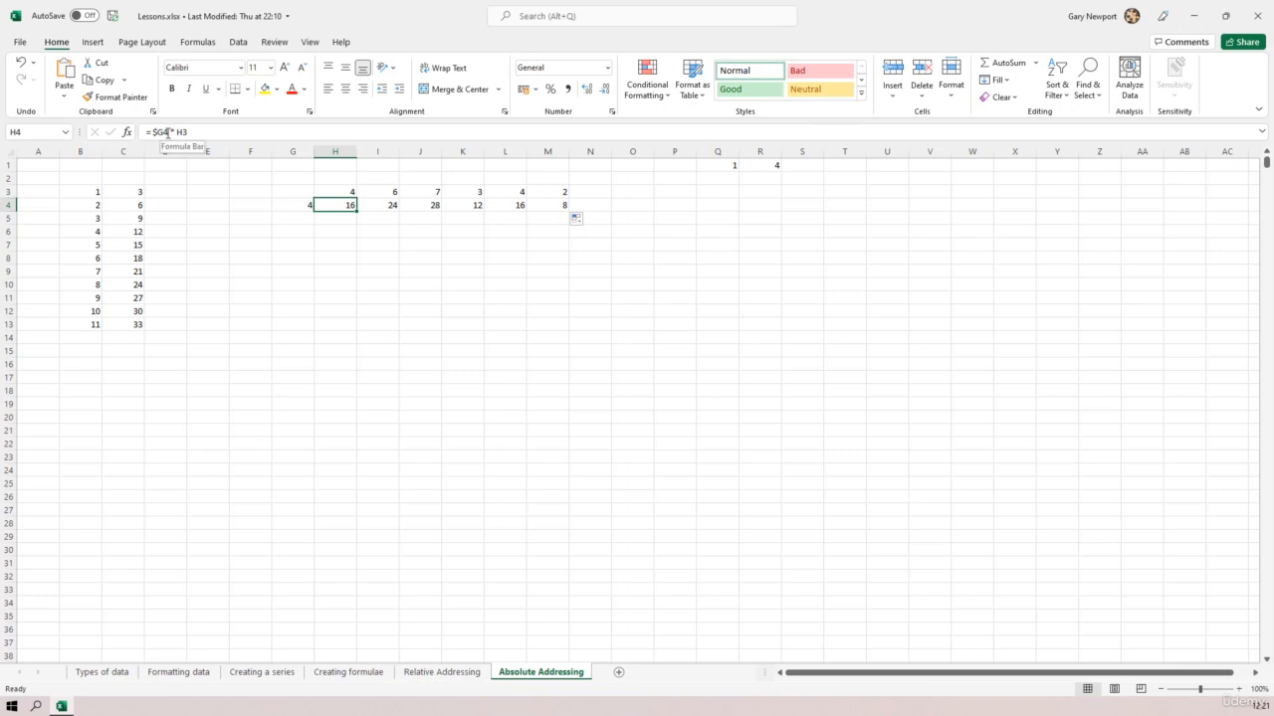
left_click(384, 206)
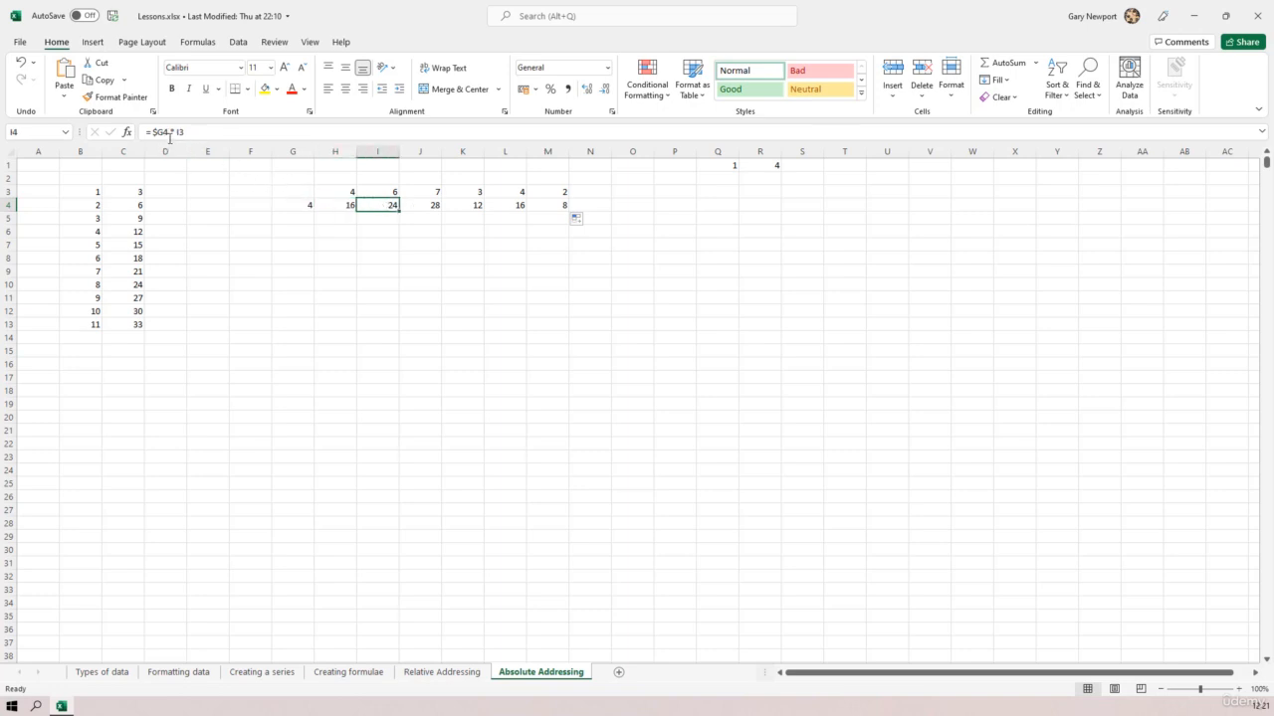
left_click(421, 205)
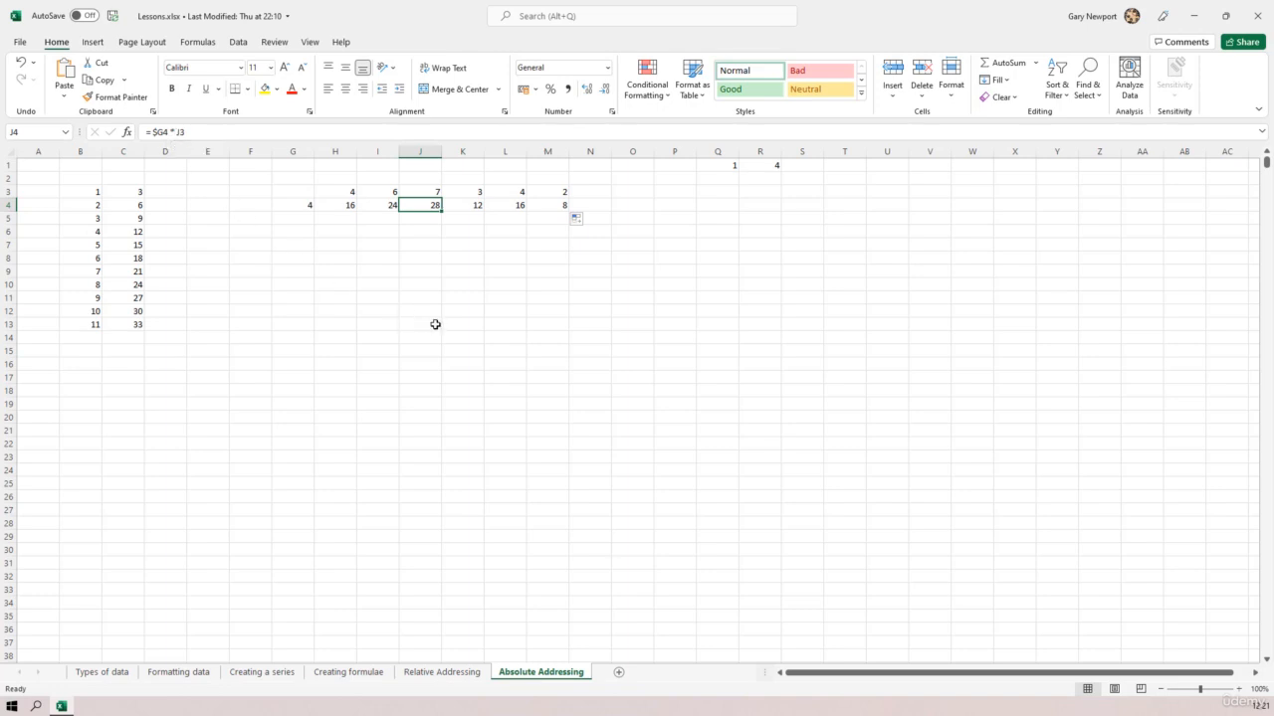
Check the formula in M4, and enter =Q1*R$1 in S1 so that the row of R1 is fixed
left_click(551, 206)
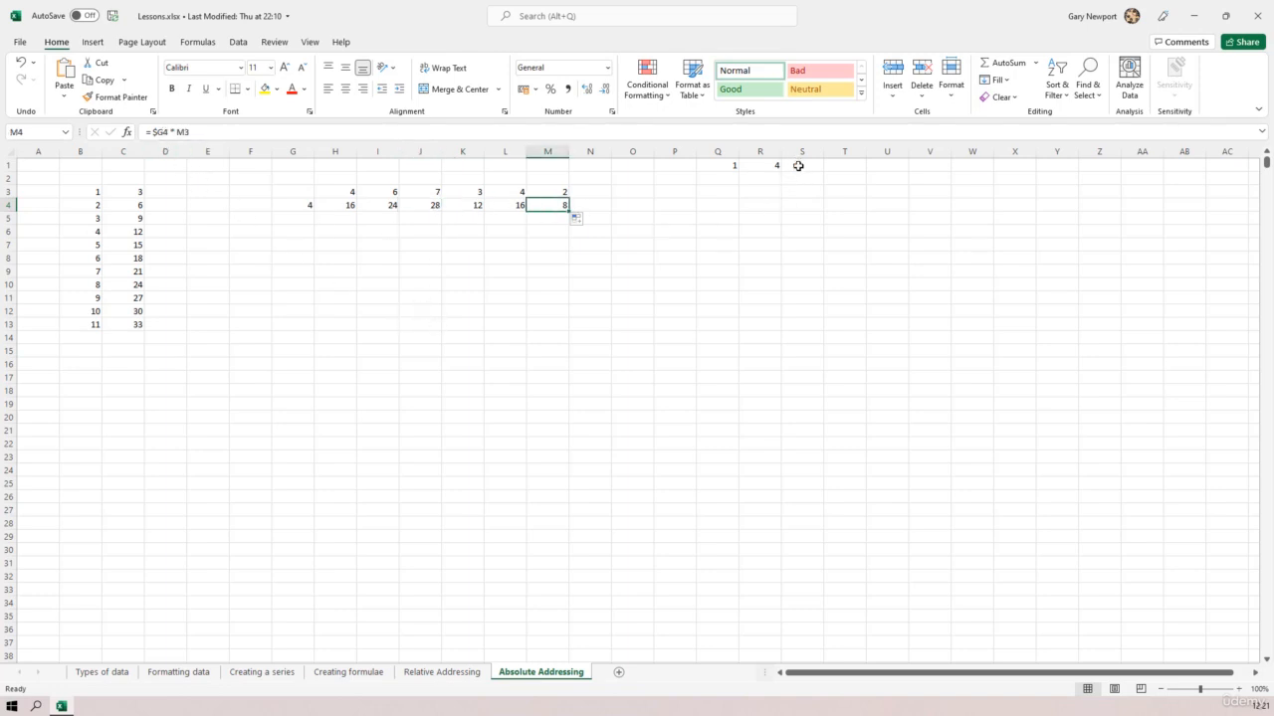
left_click(799, 165)
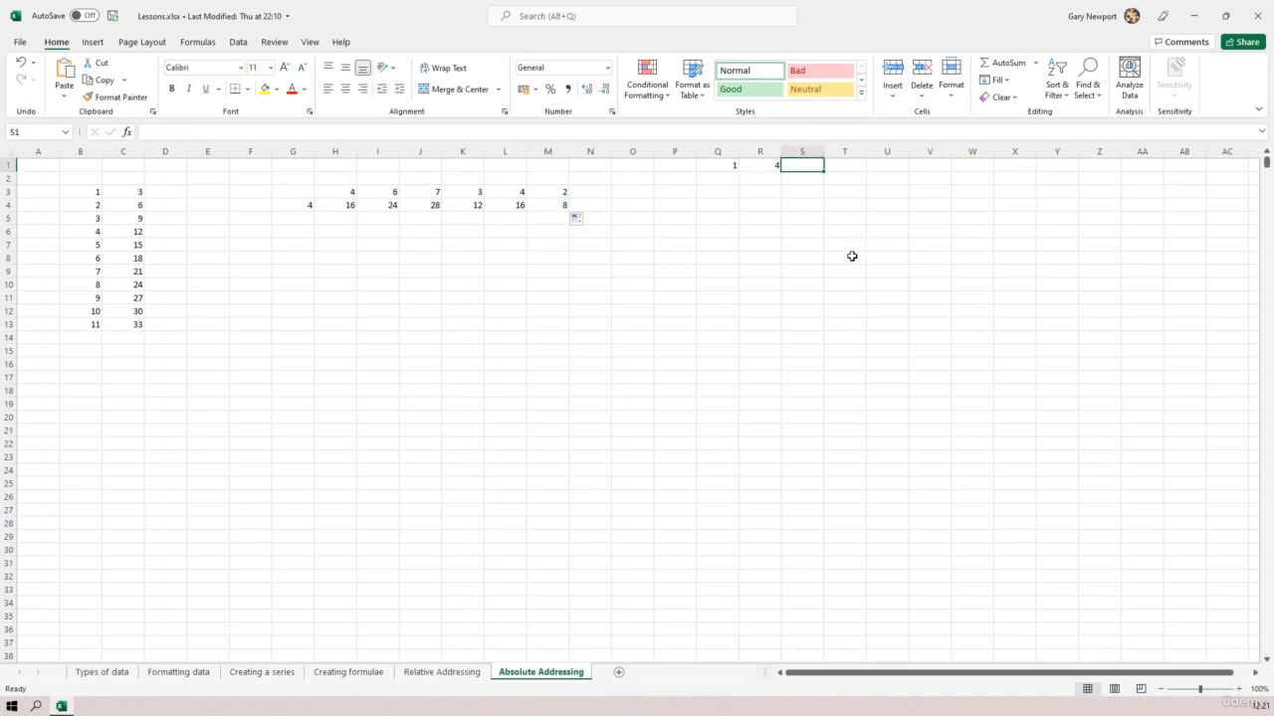
type("=")
left_click(711, 166)
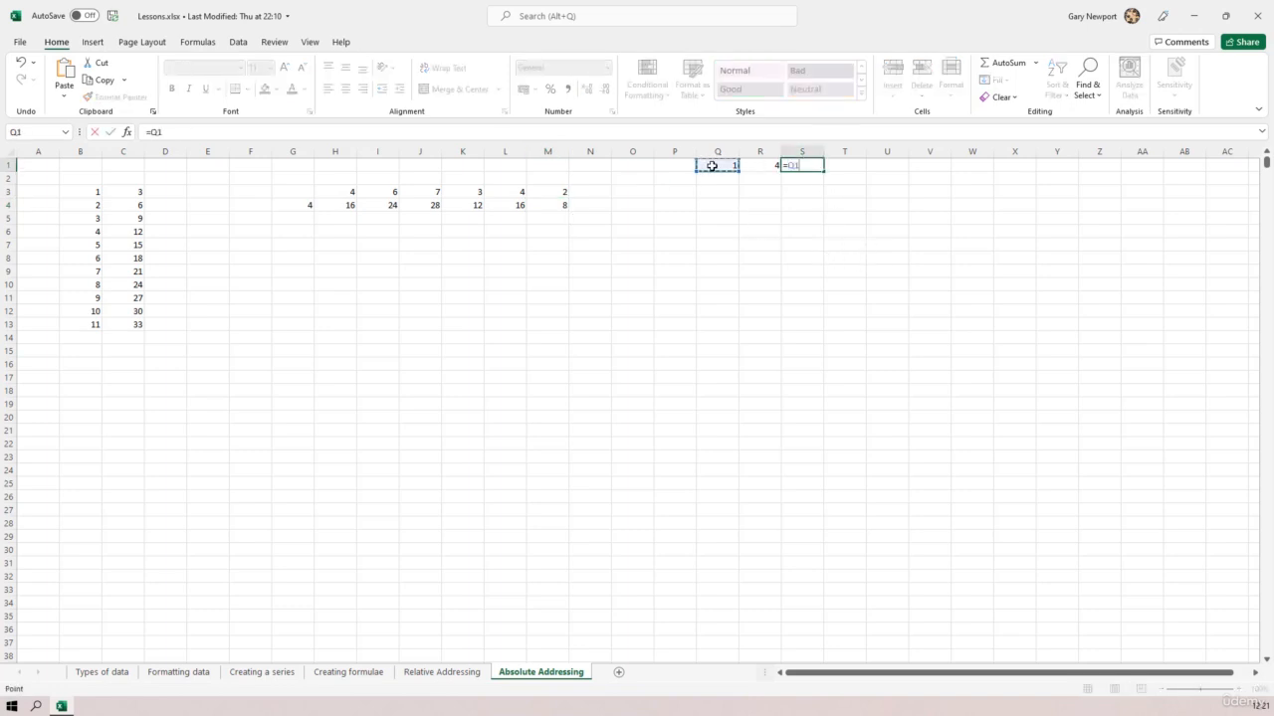
type("*")
left_click(762, 165)
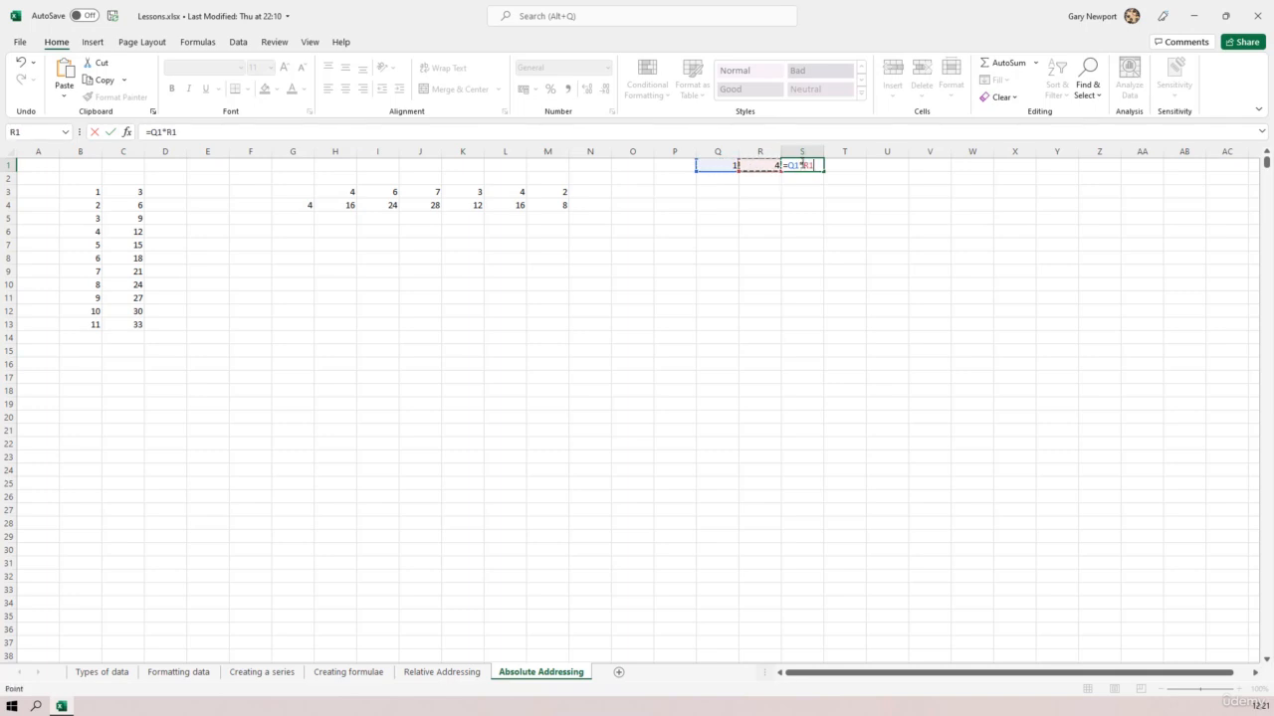
left_click(172, 132)
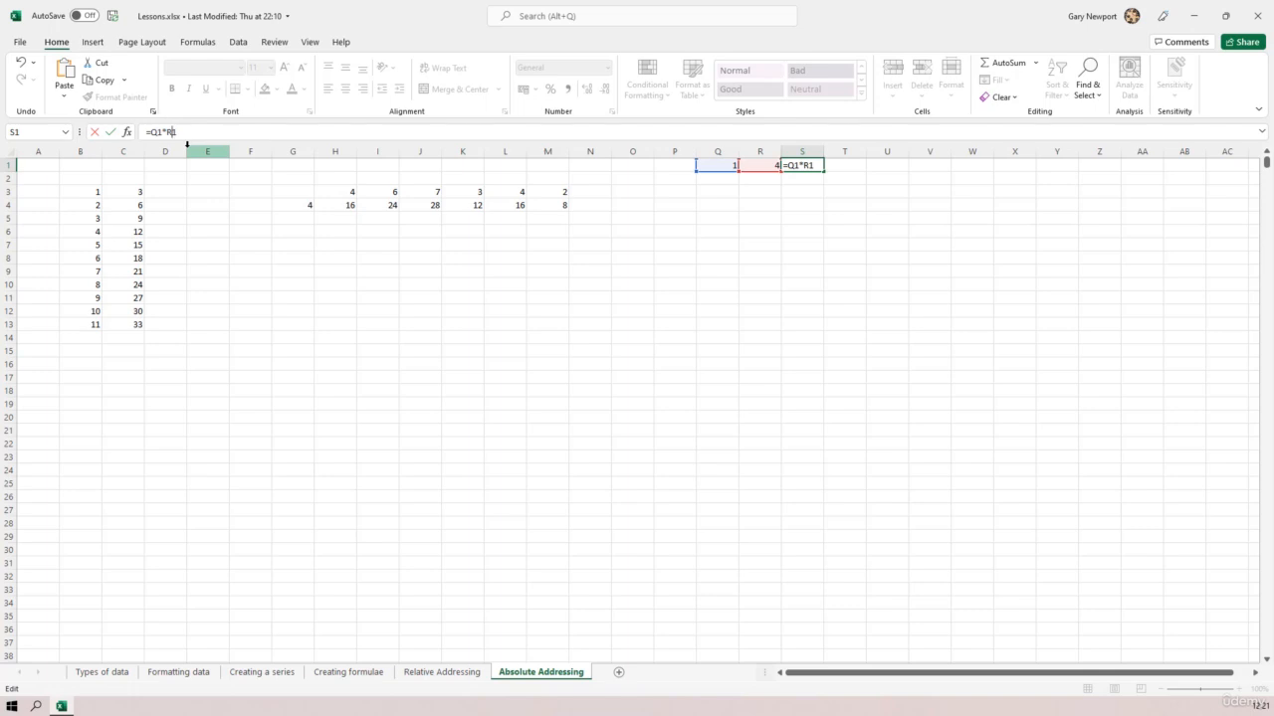
type("$")
key("Return")
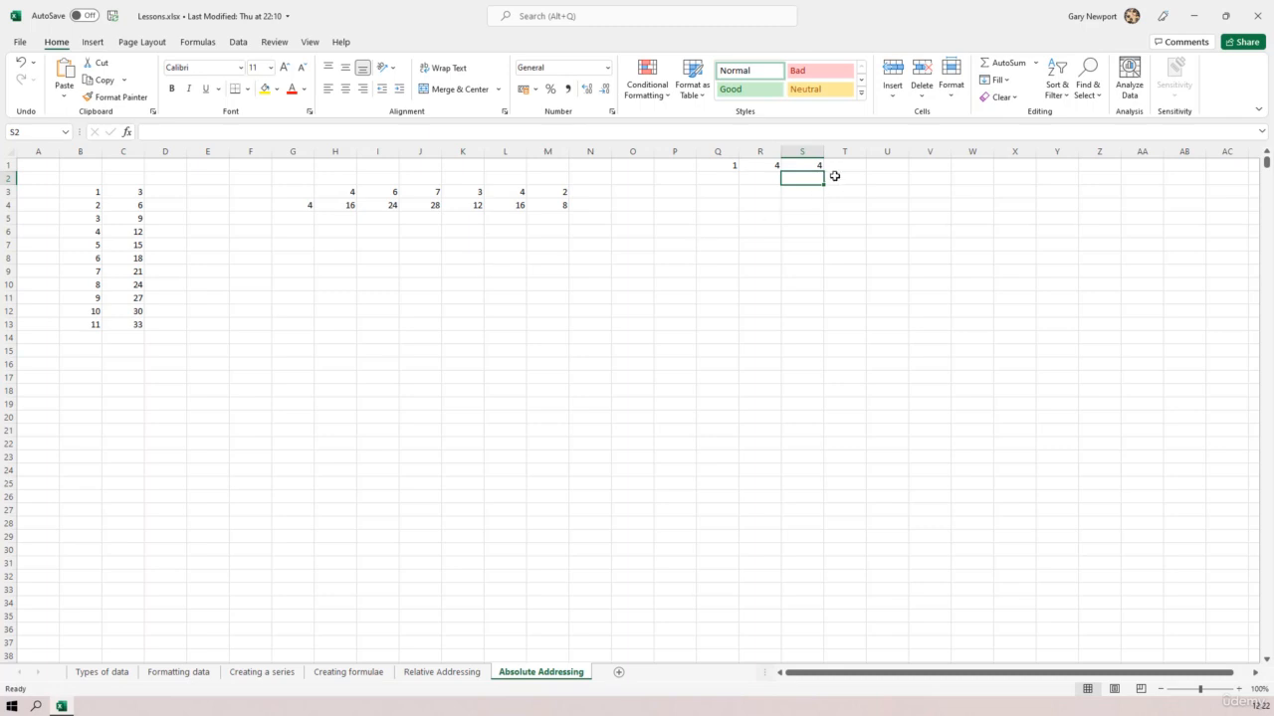
Fill the whole of column Q with a number series starting from the 1 in Q1
left_click(722, 150)
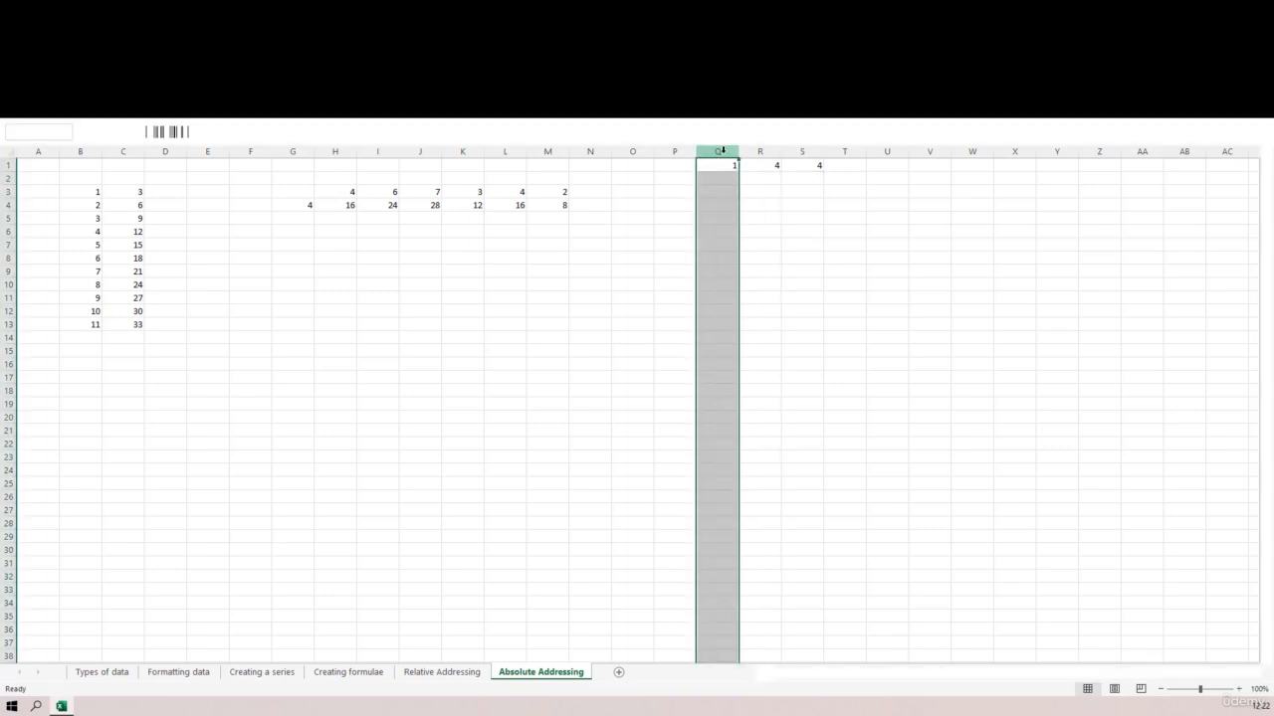
left_click(1008, 82)
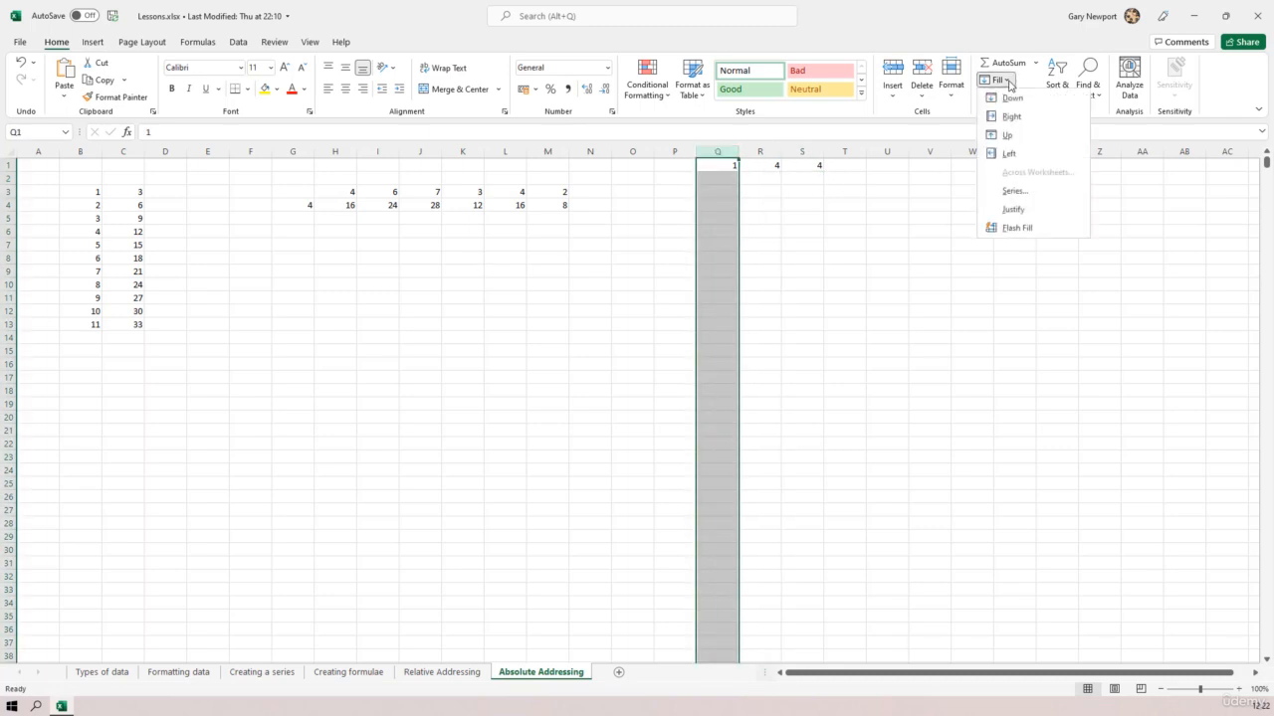
left_click(1014, 190)
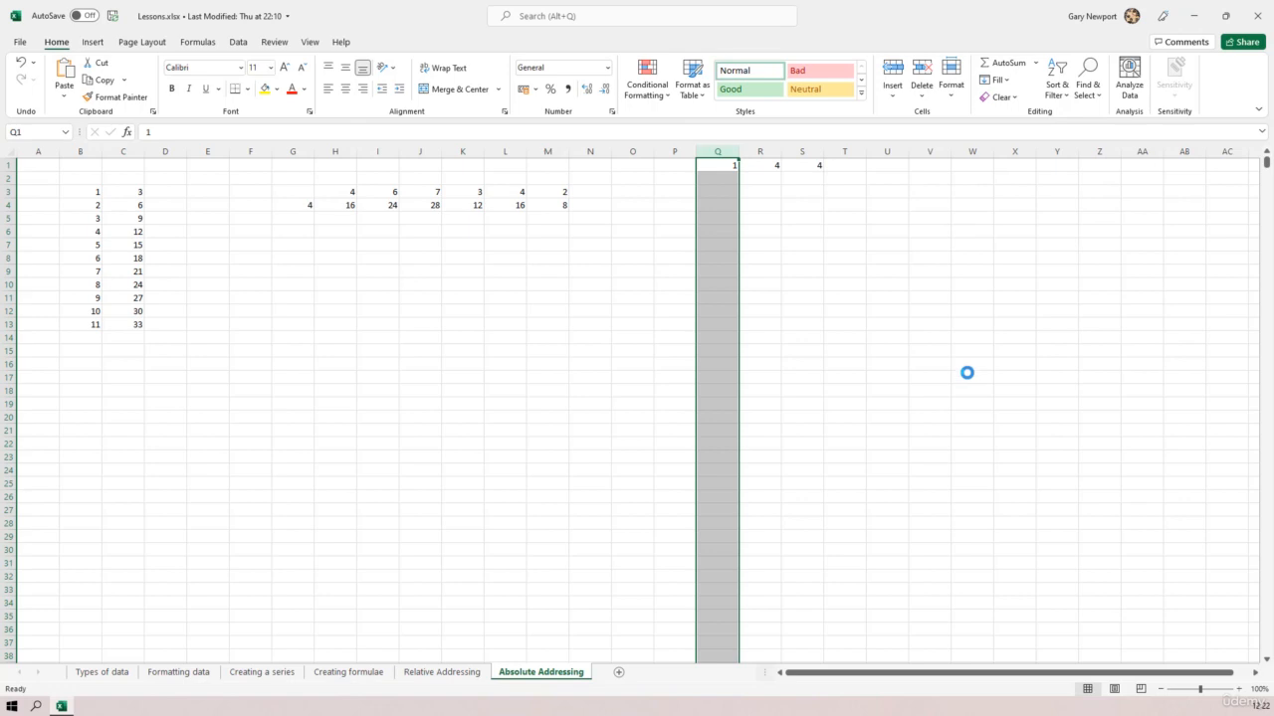
left_click(628, 426)
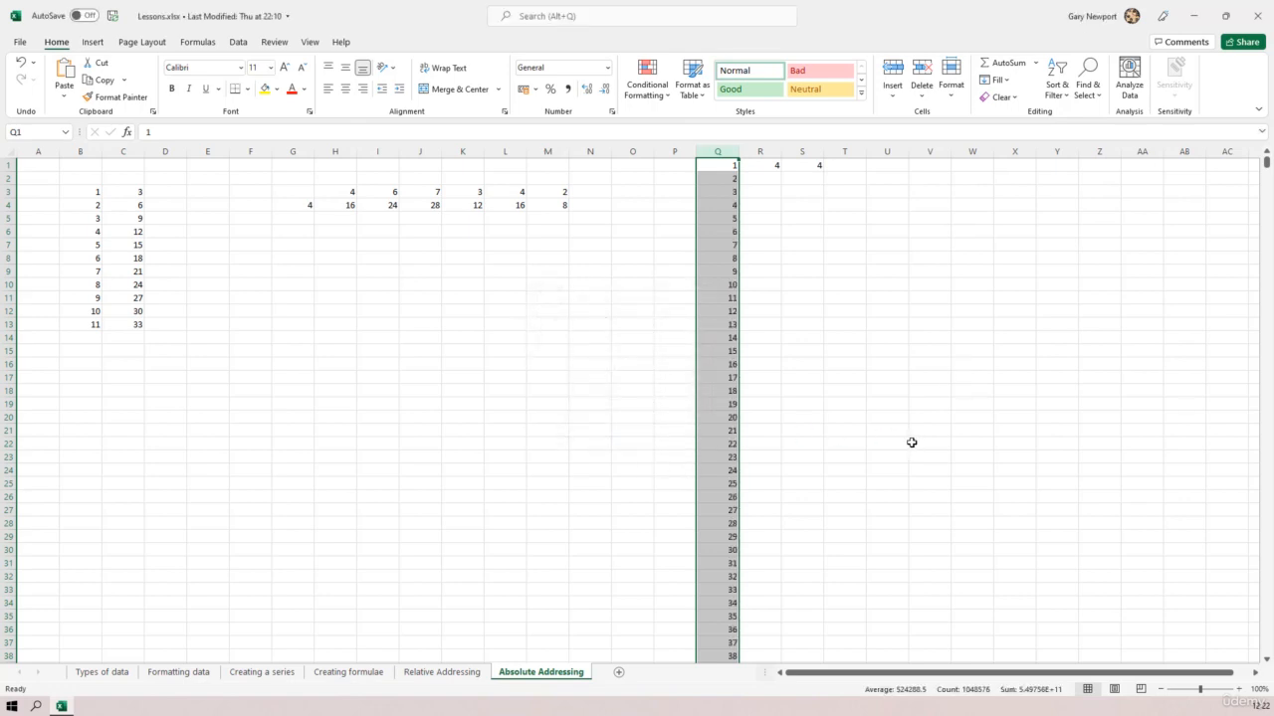
Fill the formula in S1 down the whole of column S
left_click(821, 153)
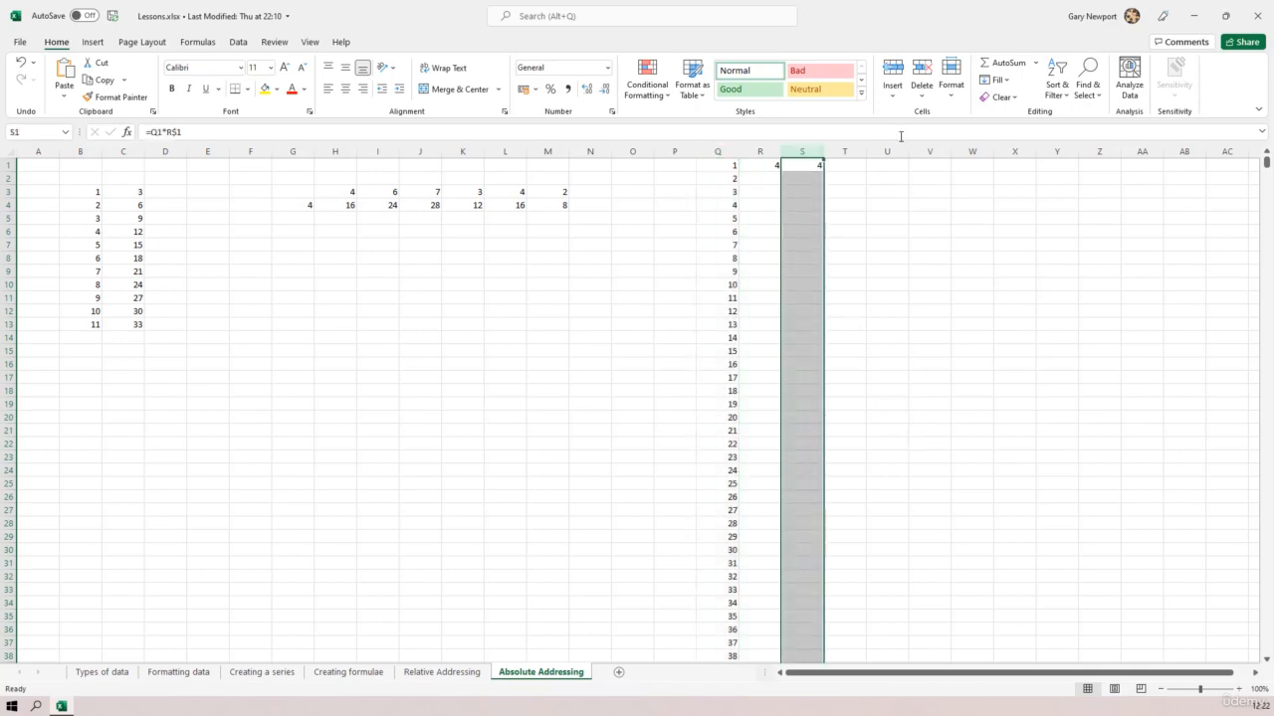
left_click(991, 79)
left_click(1005, 99)
left_click(895, 338)
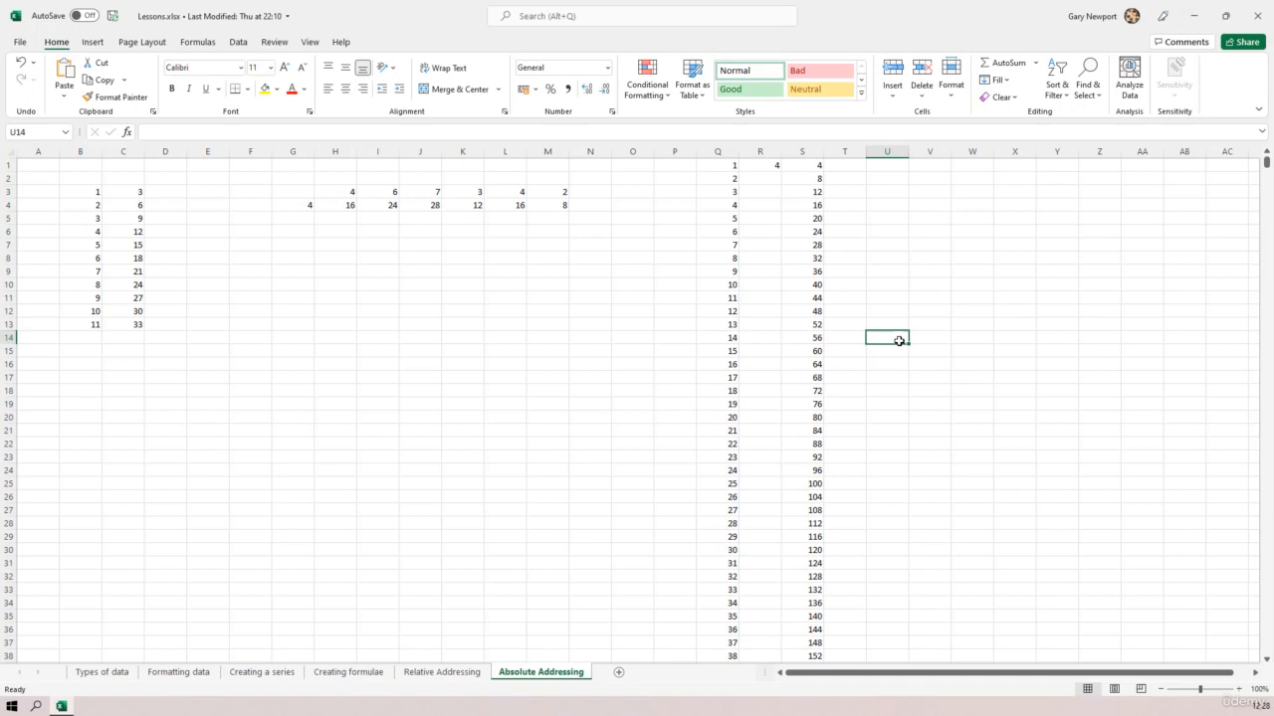
Check the formula in S2, and view the last row of the series in column Q before returning to Q1
left_click(810, 179)
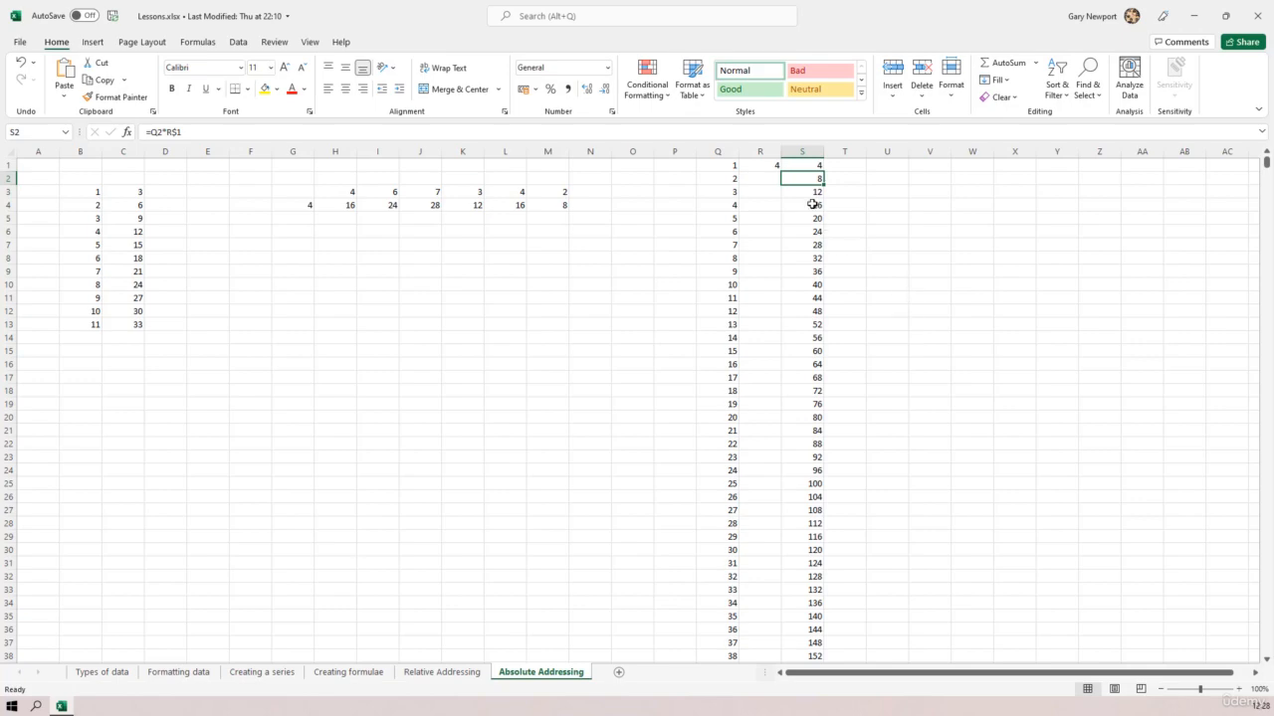
left_click(734, 339)
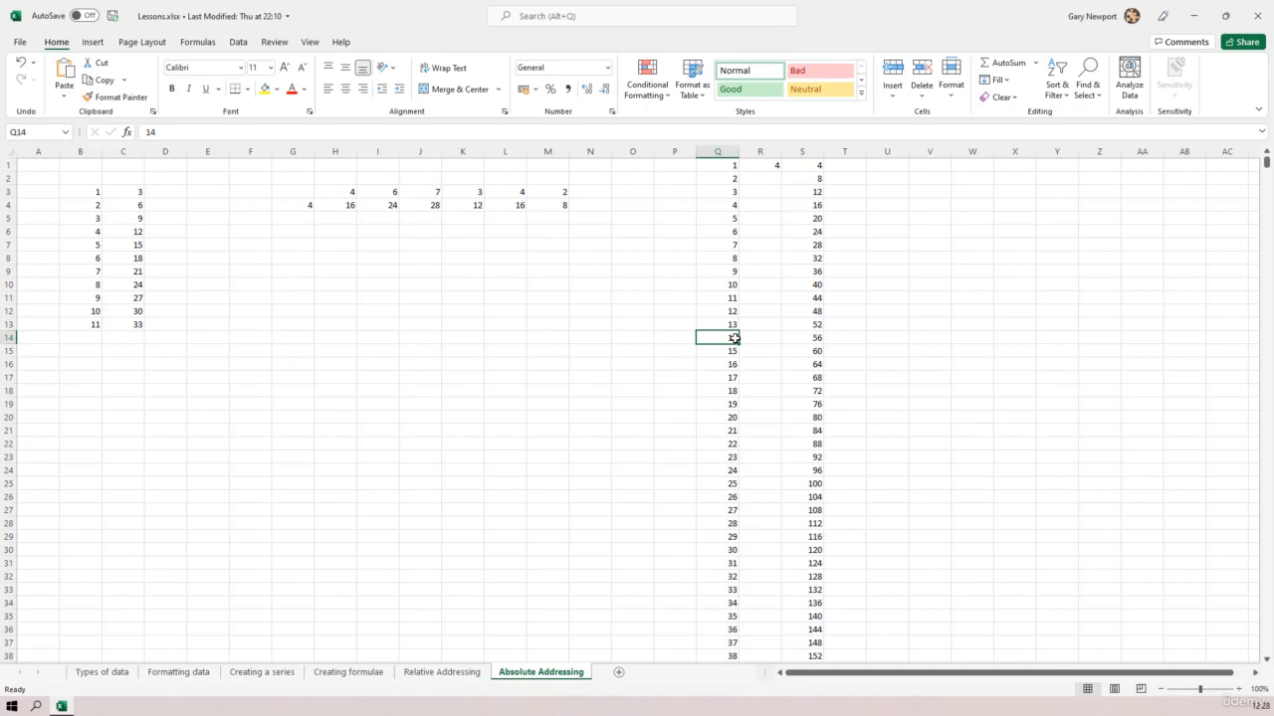
key("ctrl+Down")
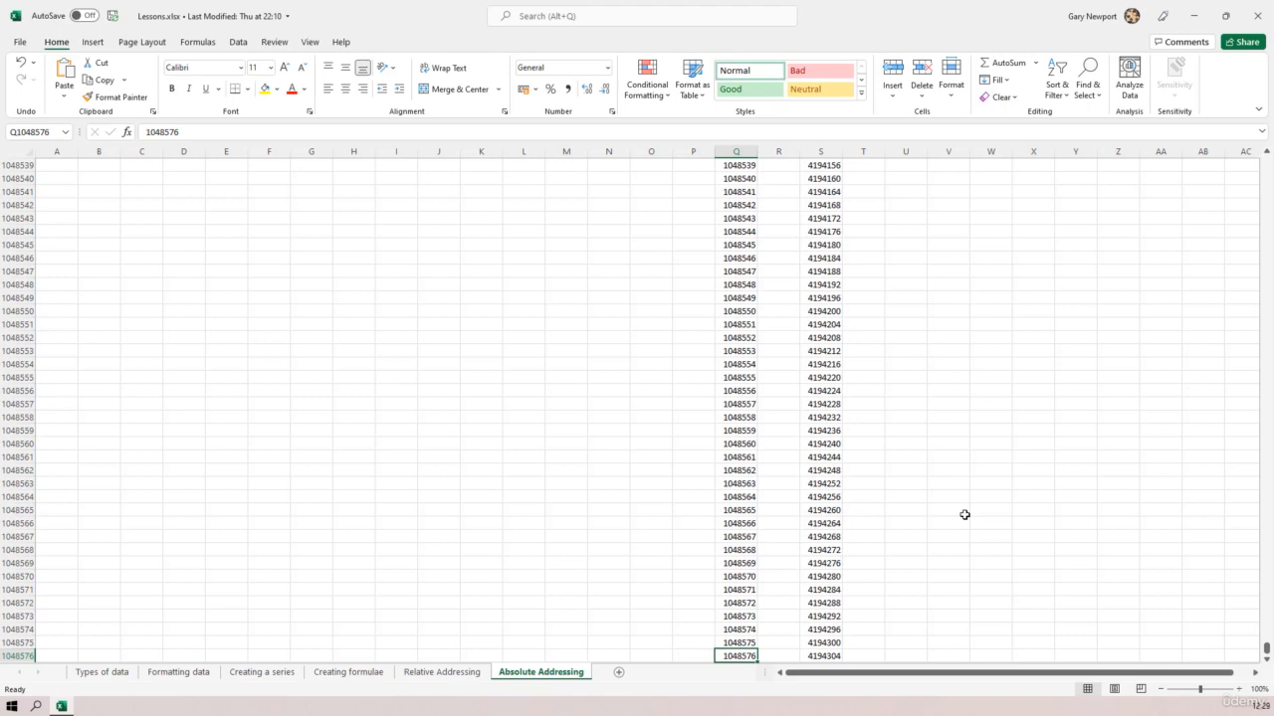
key("ctrl+Up")
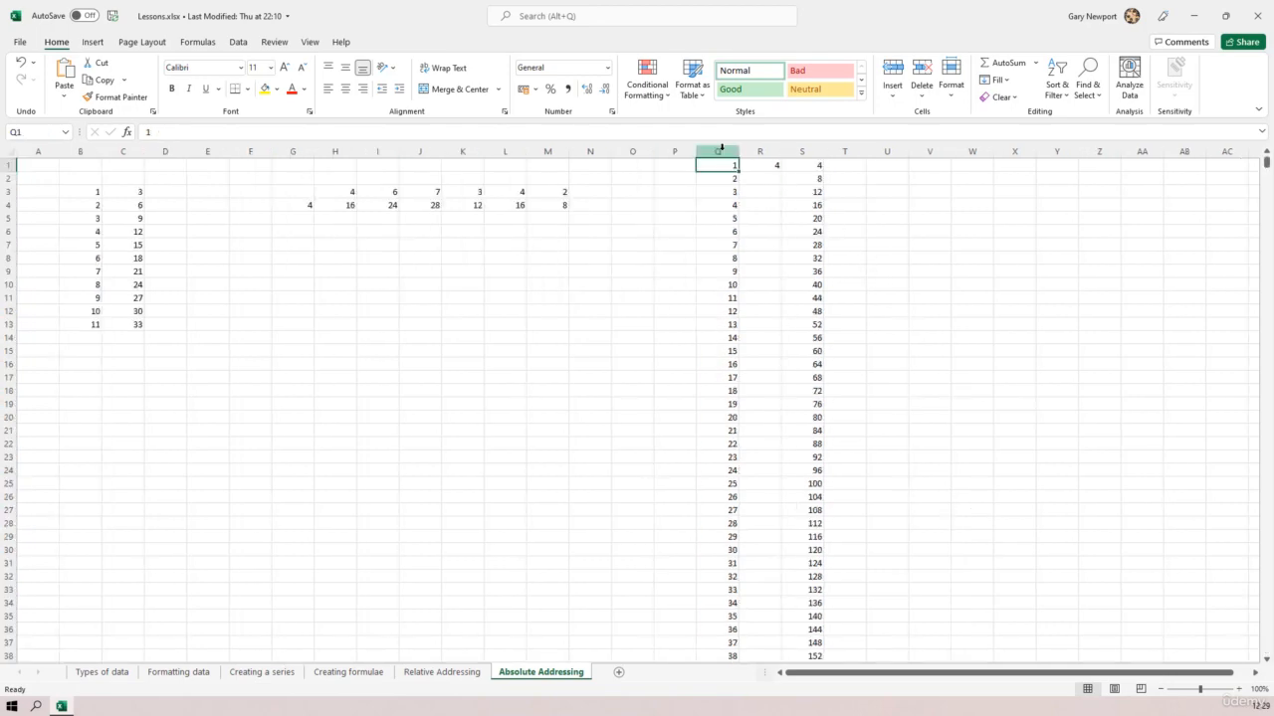
Clear the contents of columns Q to S
left_click_drag(721, 147, 803, 149)
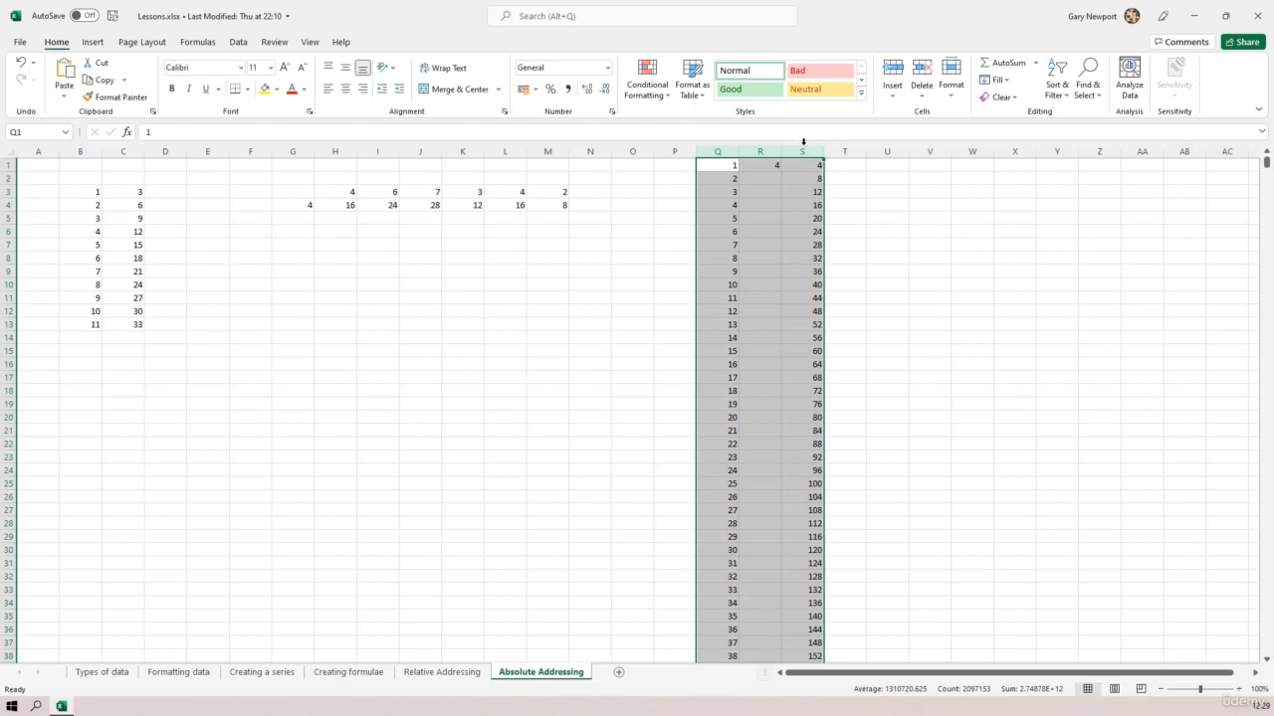
key("Delete")
left_click(392, 271)
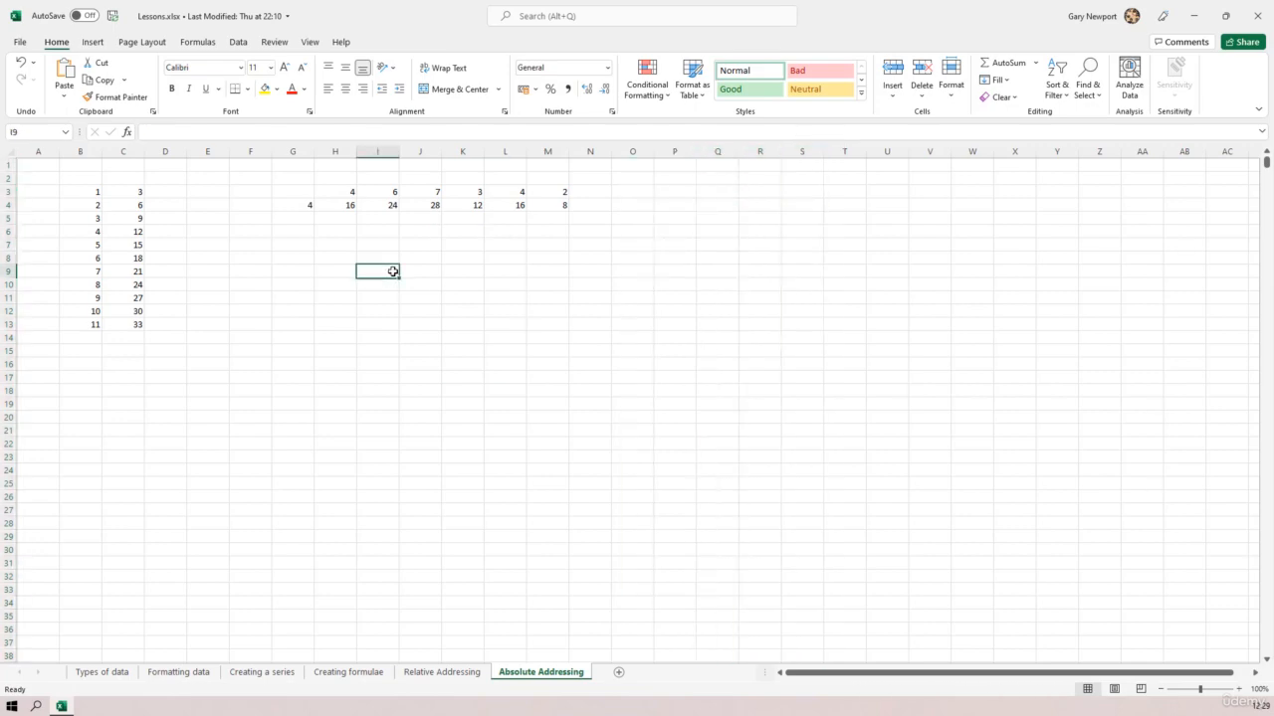
Examine the fixed column reference in the formula of H4 without changing it
left_click(338, 202)
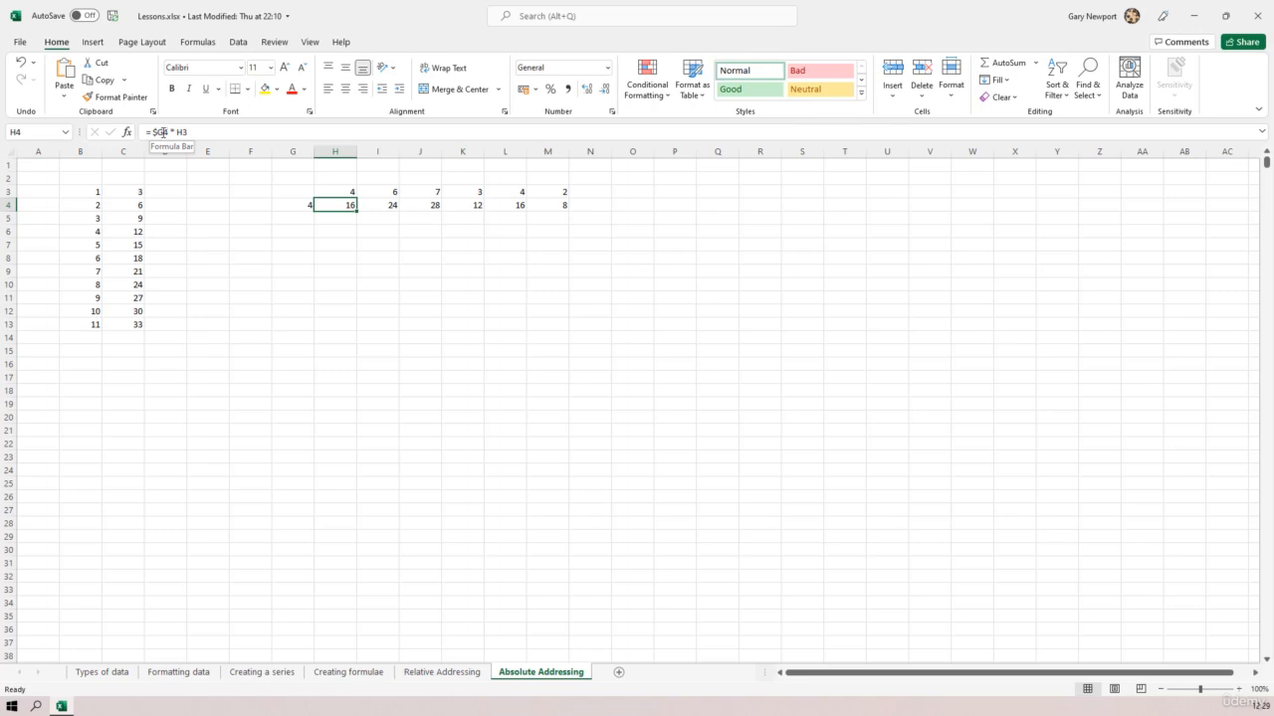
left_click(162, 131)
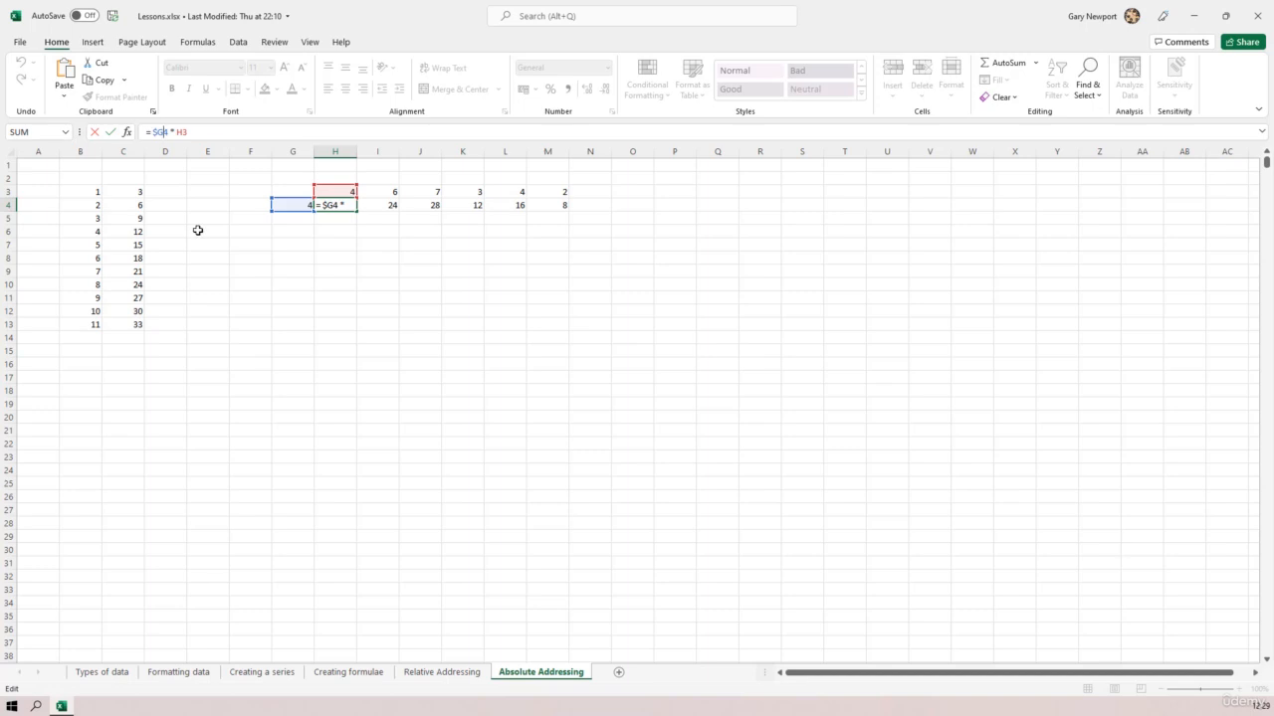
key("ctrl+Return")
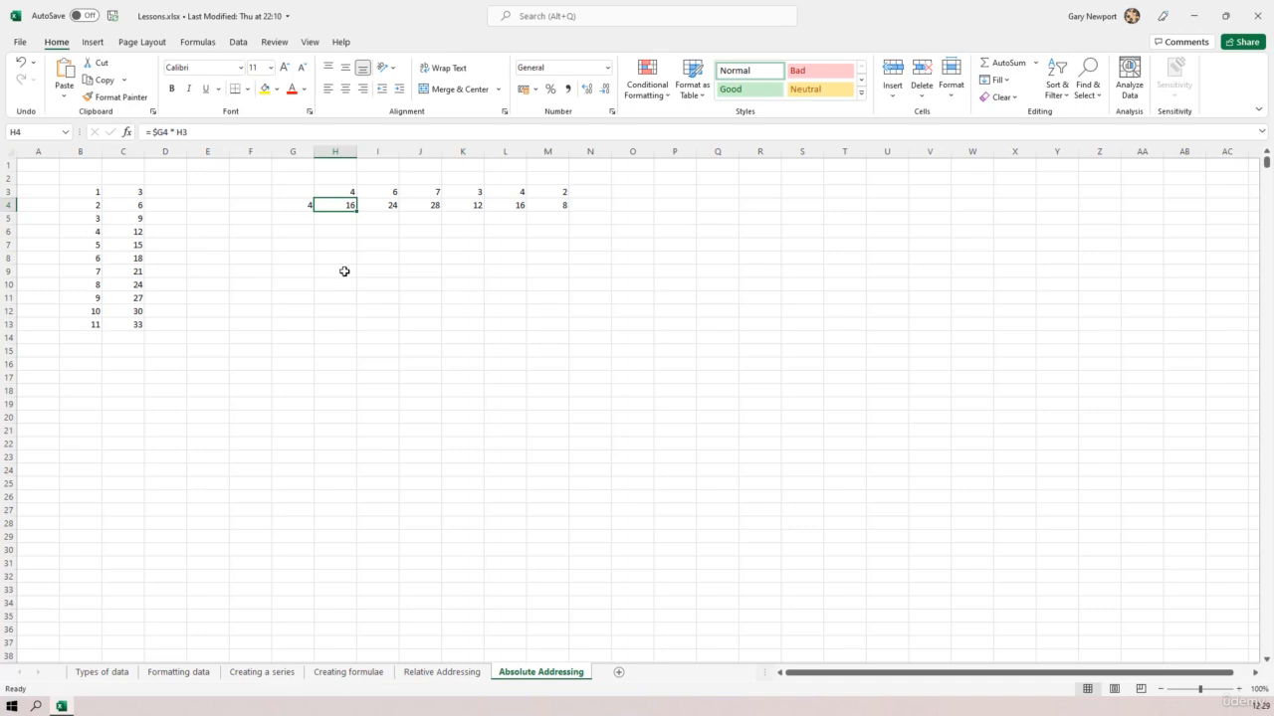
Enter 4 in H9 and the formula =H9 in I9
left_click(344, 272)
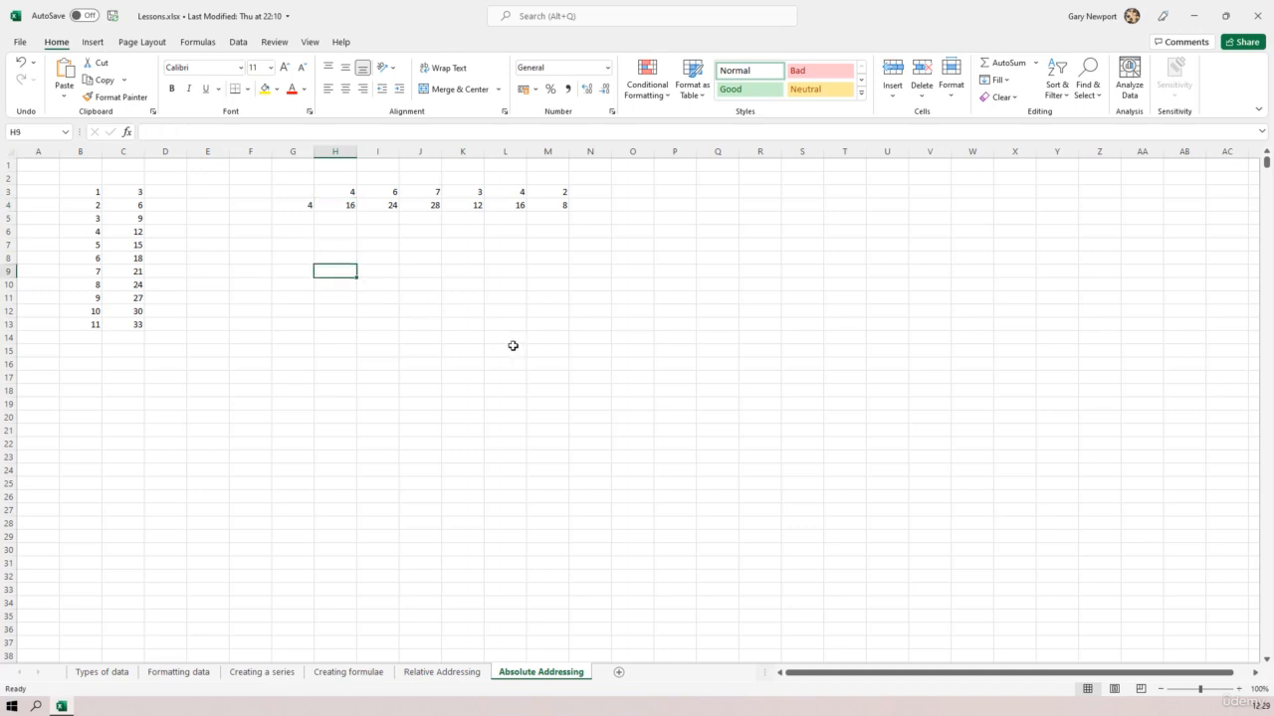
type("4")
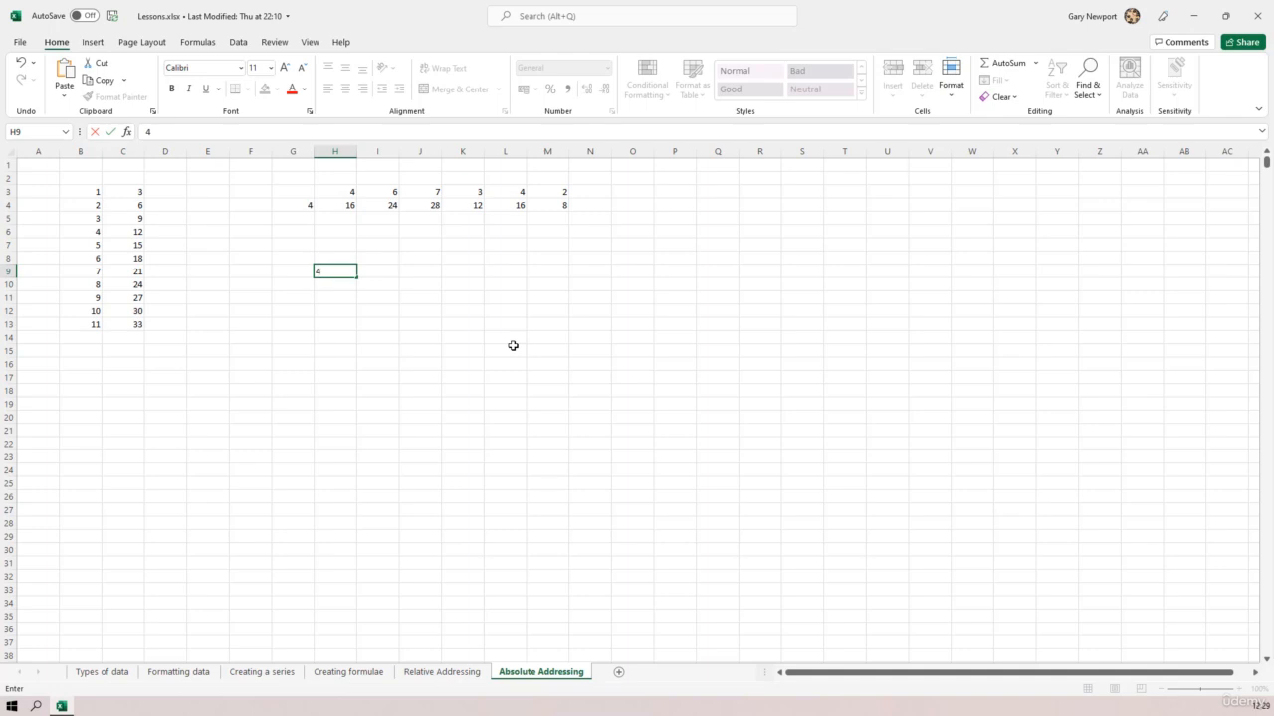
key("Tab")
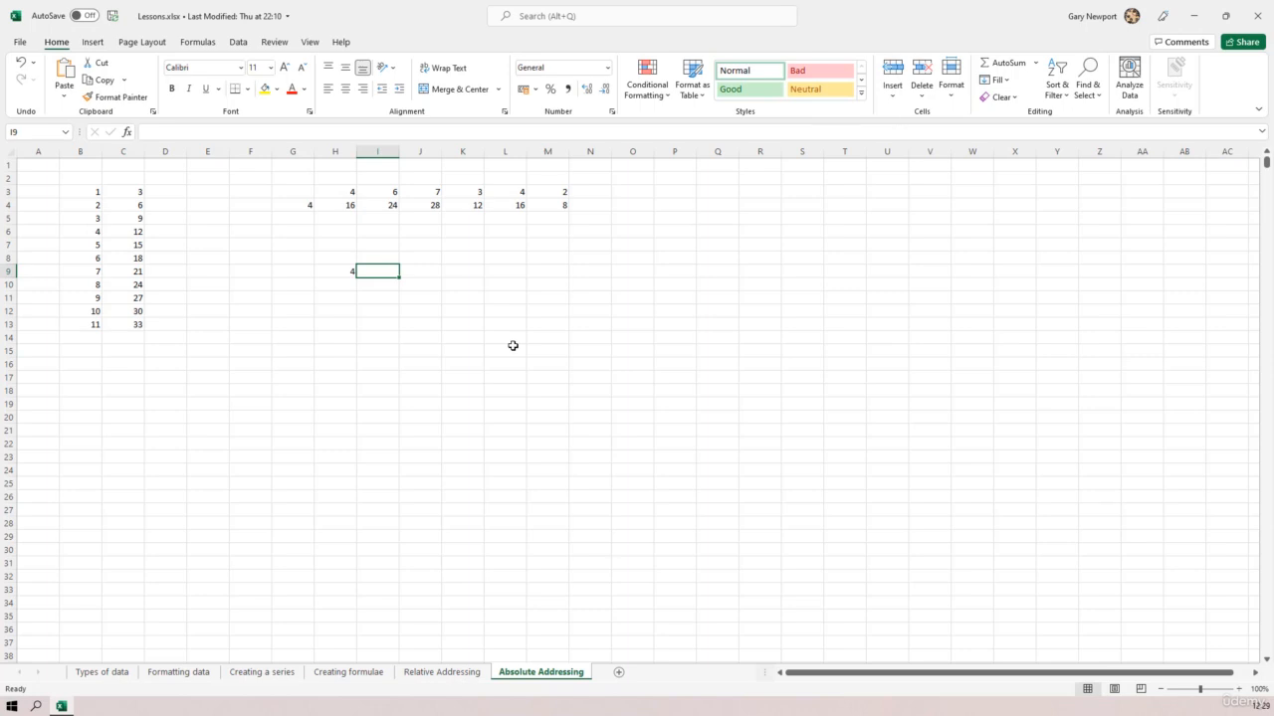
type("=")
key("Left")
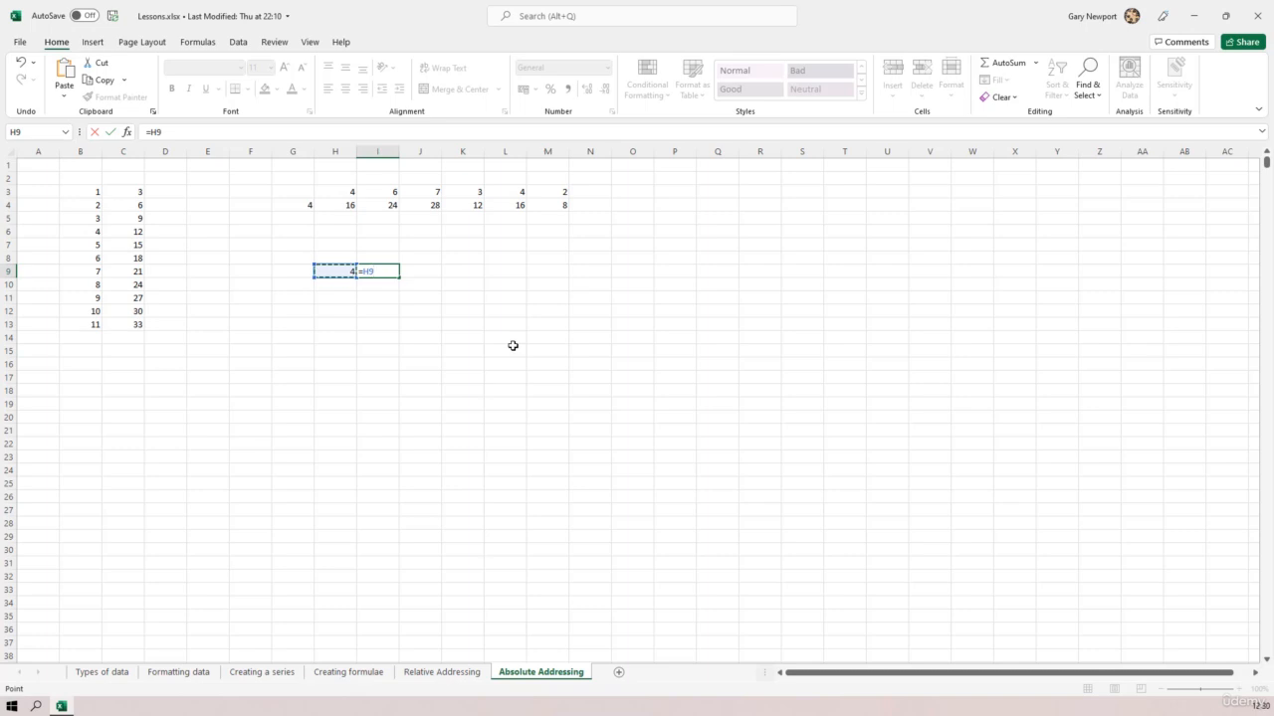
key("Return")
key("Up")
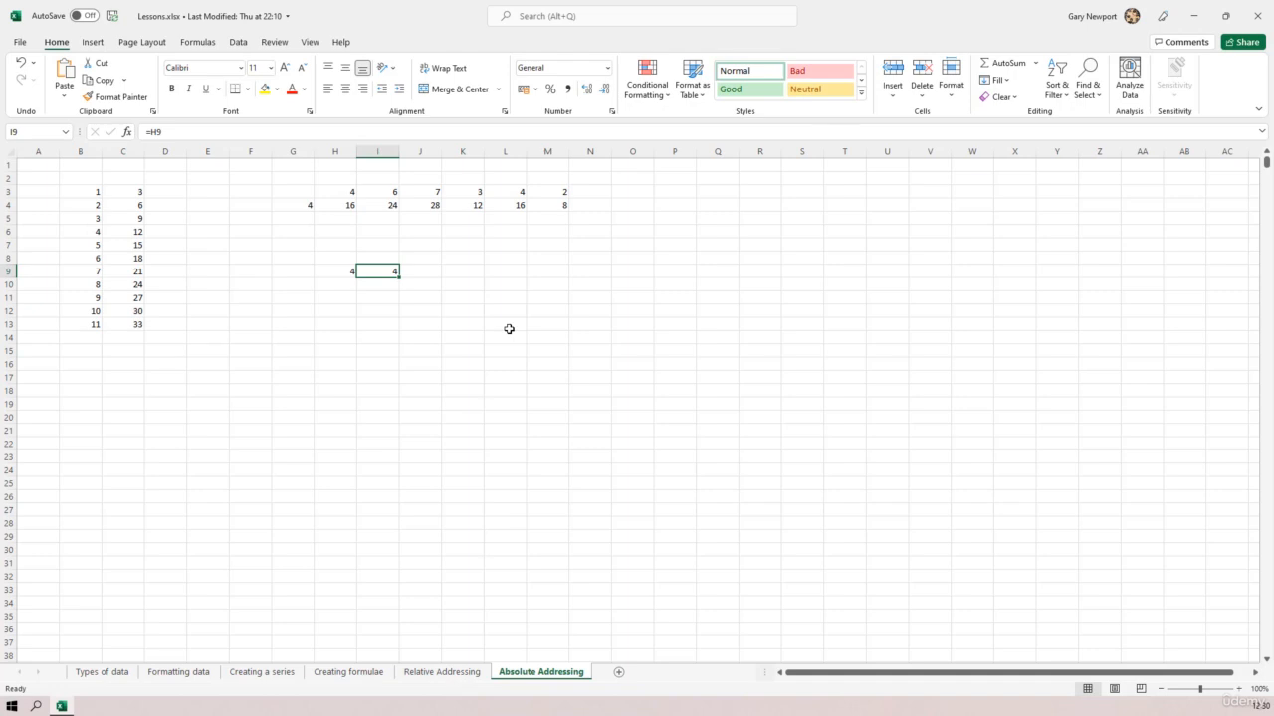
Cycle the H9 reference in I9 through the relative, mixed and absolute forms, and accept it as =$H$9
left_click(156, 132)
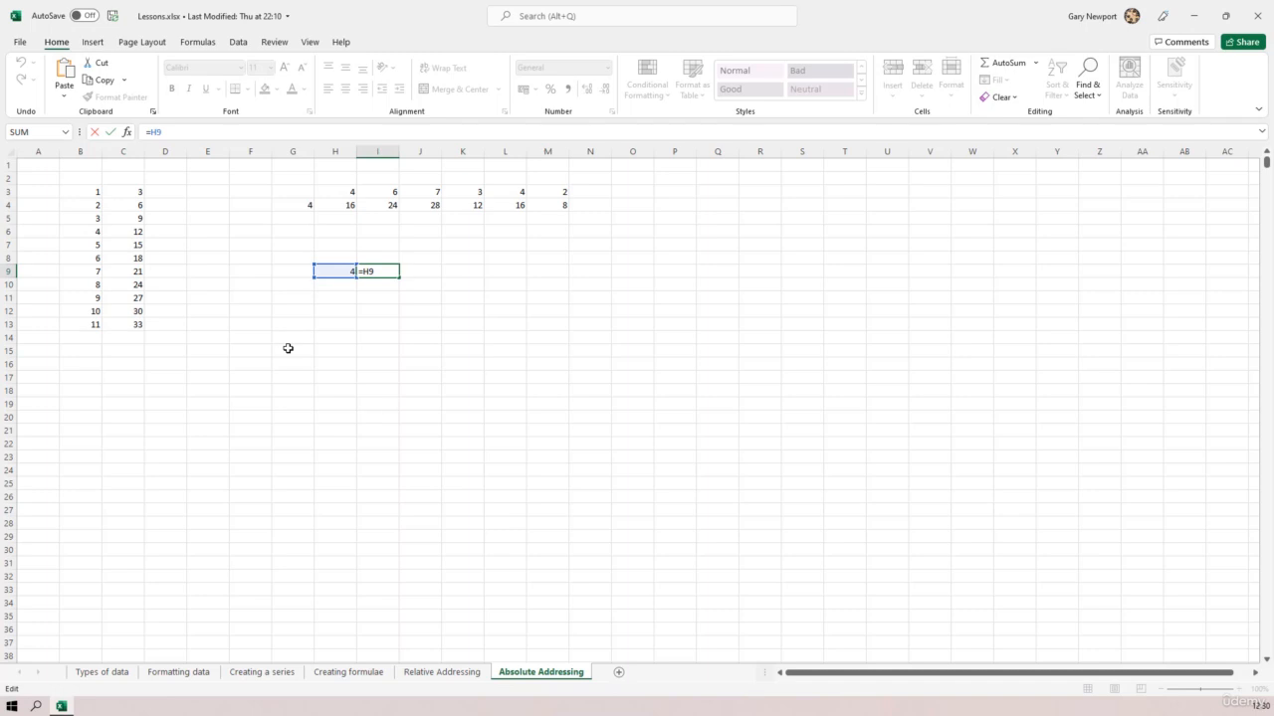
key("F4")
key("F4")
key("F4")
key("F4")
key("F4")
key("F4")
key("F4")
key("F4")
key("F4")
key("F4")
key("F4")
key("F4")
key("F4")
key("F4")
key("F4")
key("F4")
key("F4")
key("Return")
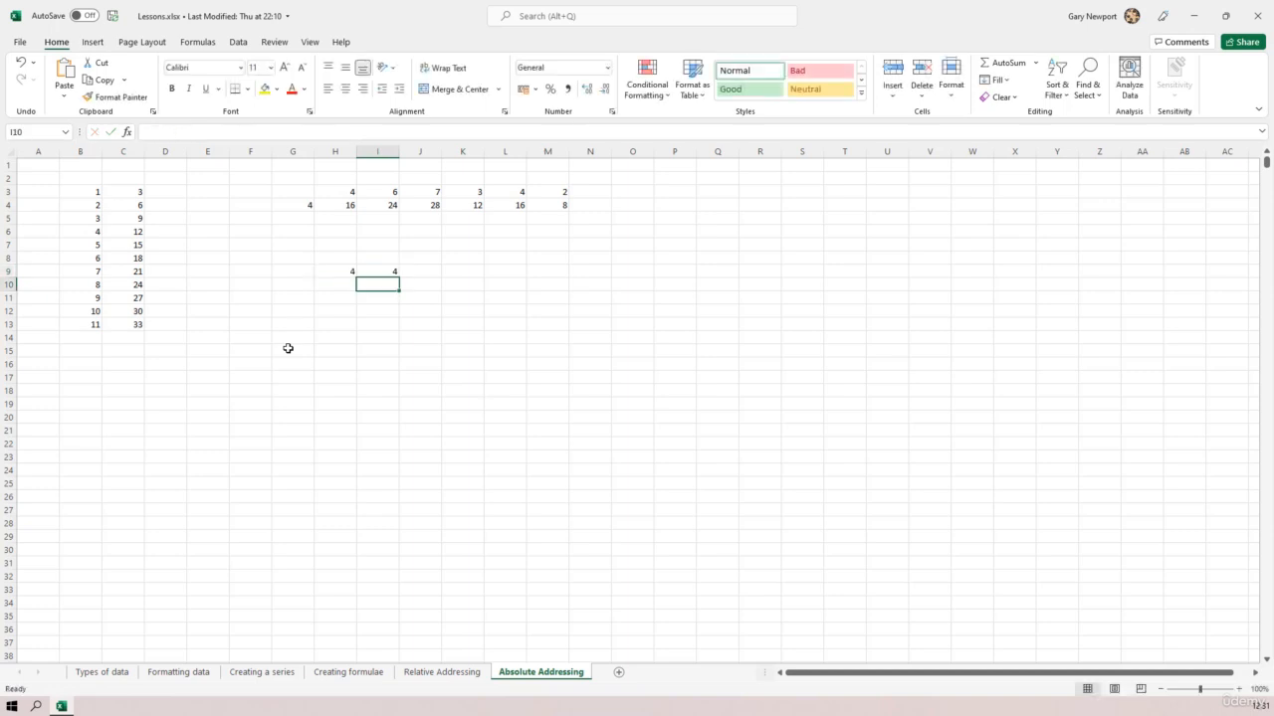
Fill the formula in I9 down to I20 and examine the reference in I20
left_click(384, 273)
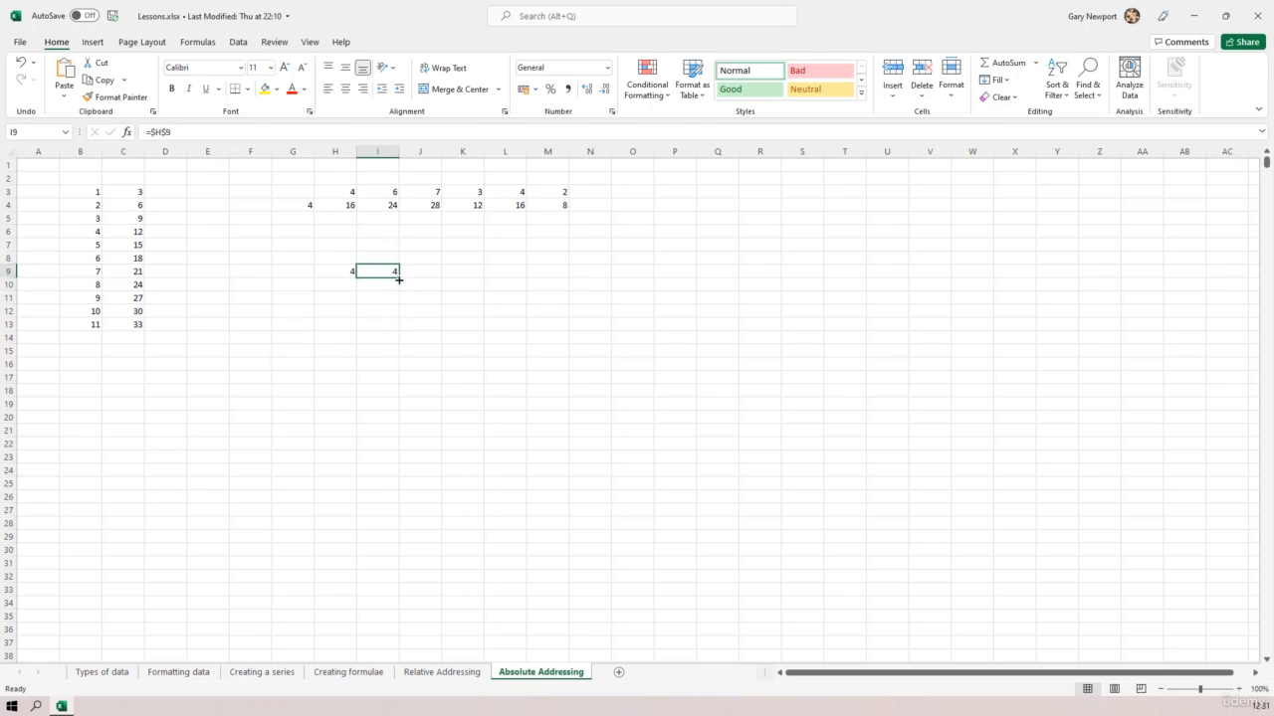
left_click_drag(399, 278, 399, 422)
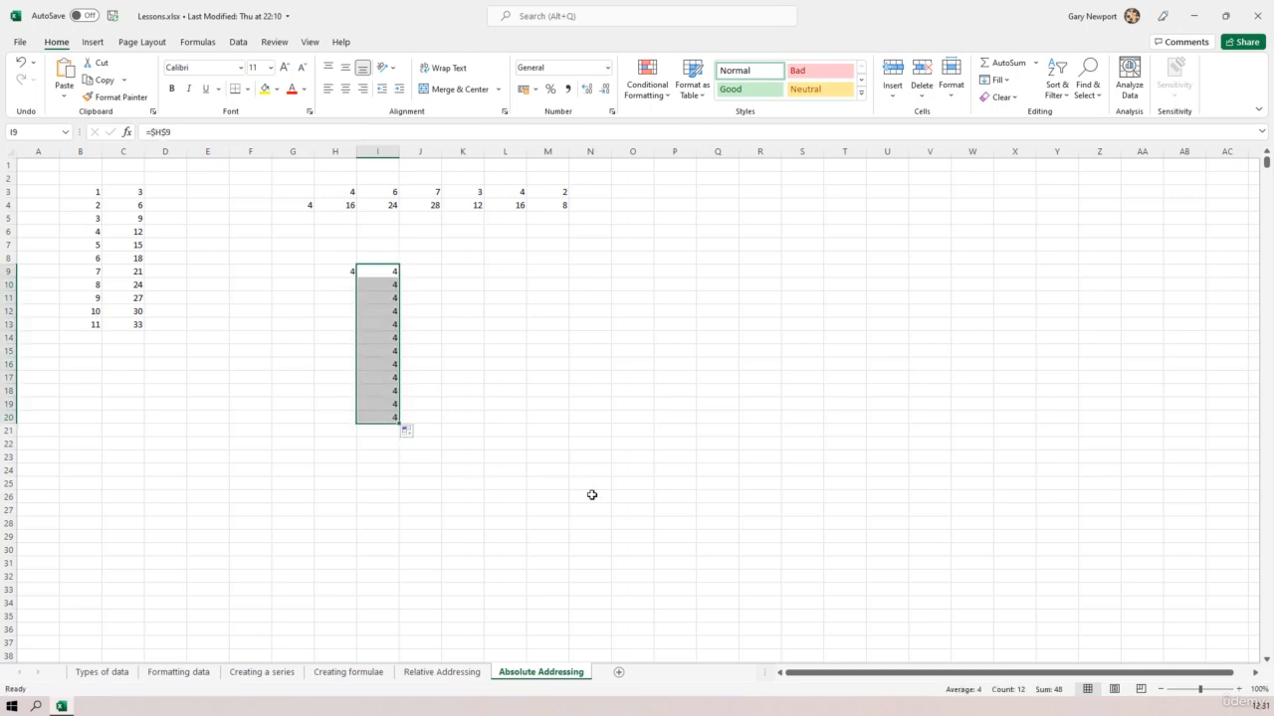
left_click(382, 417)
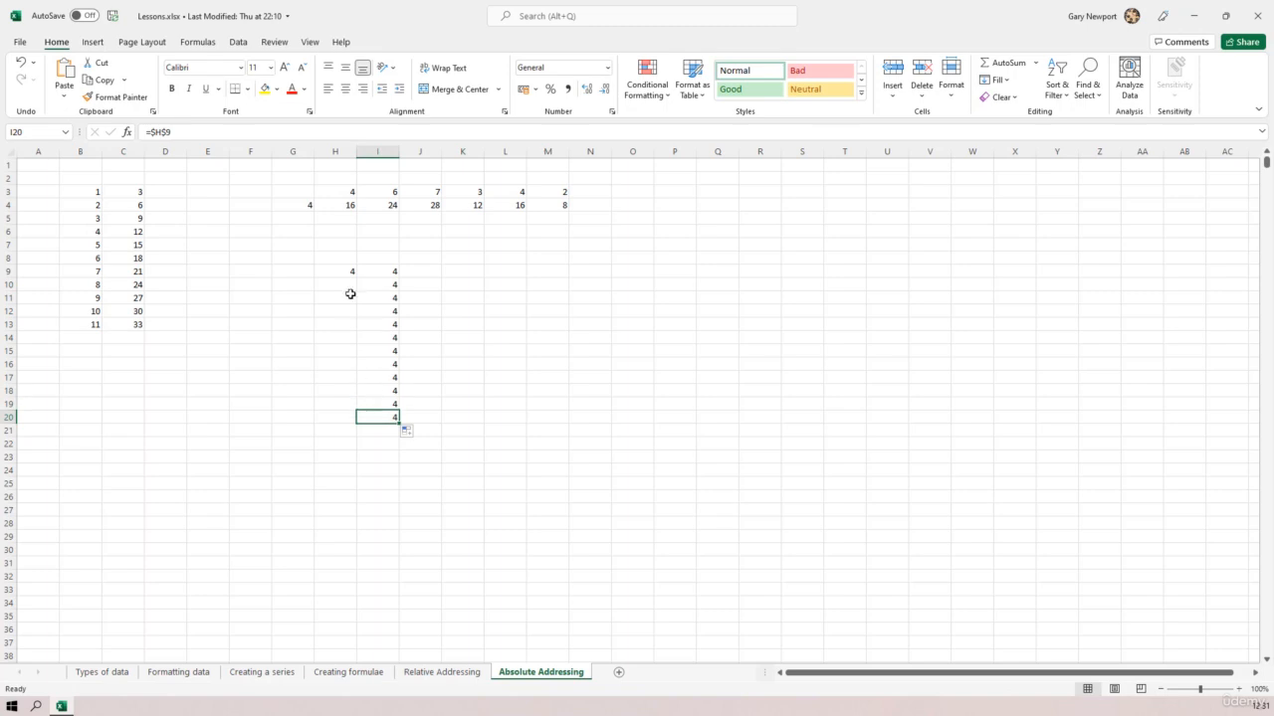
left_click(159, 131)
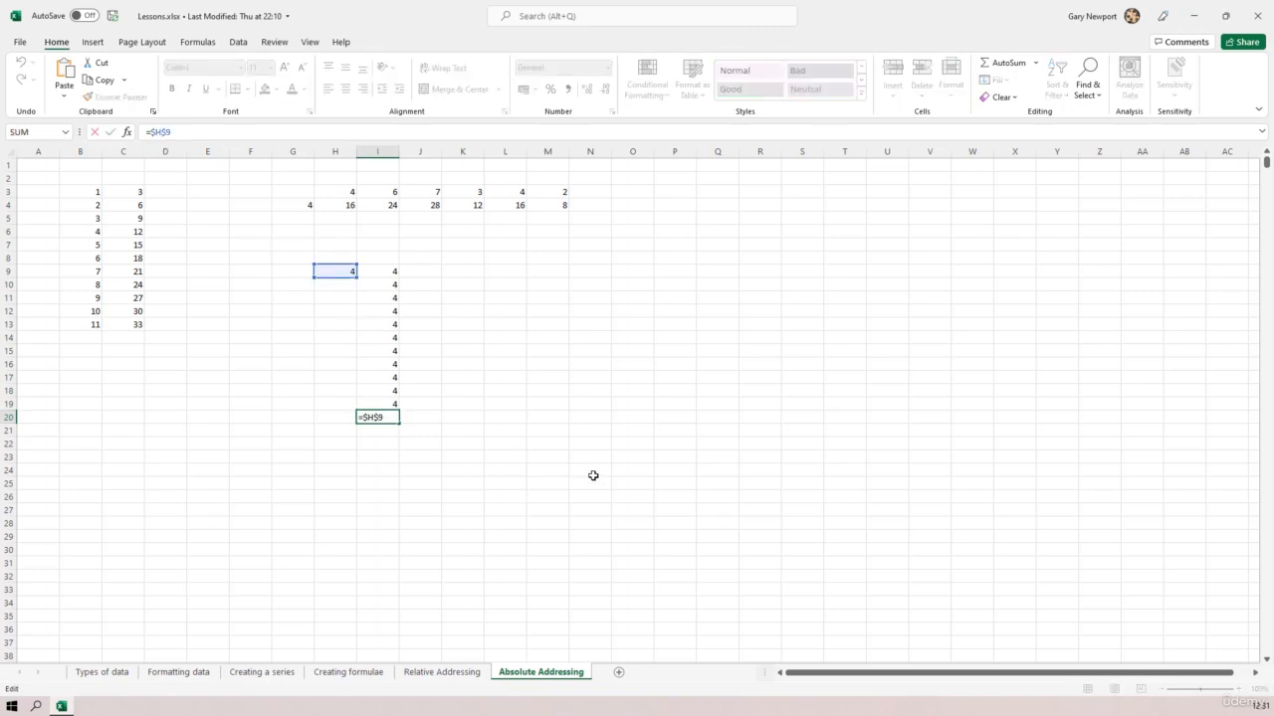
left_click(505, 387)
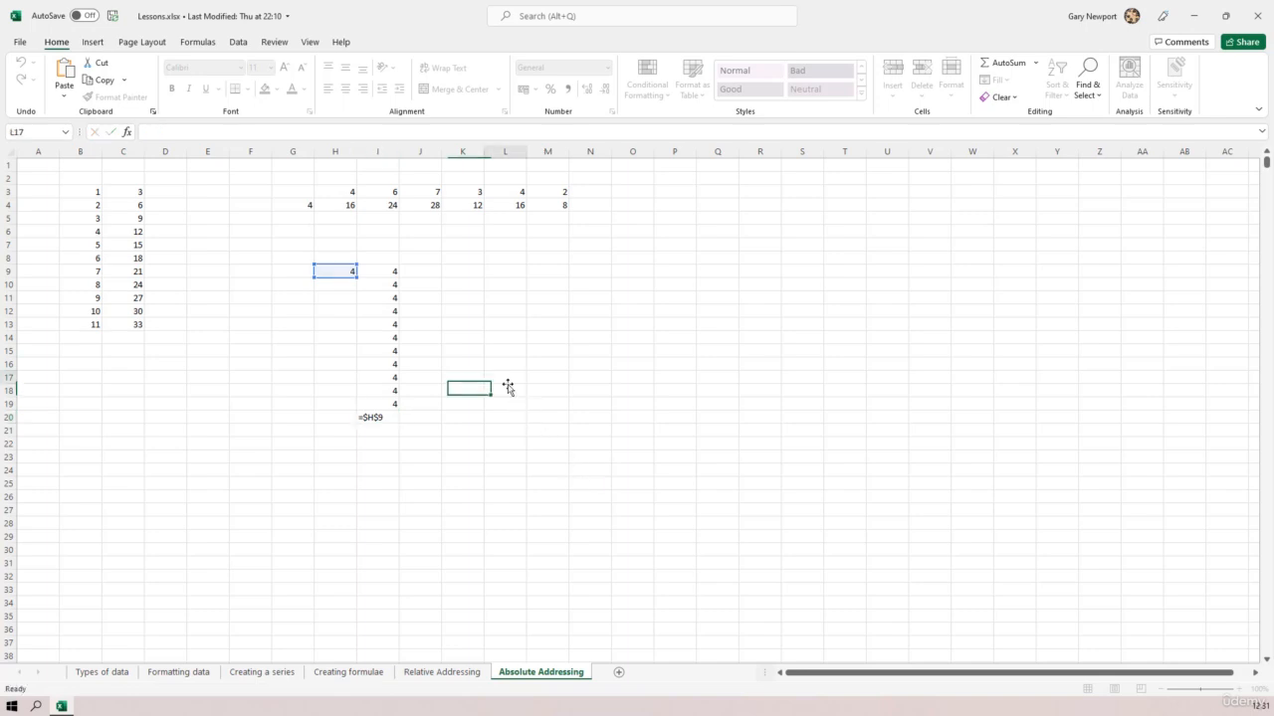
Fill the formula in I20 across to N20 and examine the reference in N20
left_click(395, 419)
left_click_drag(401, 424, 627, 432)
left_click(585, 416)
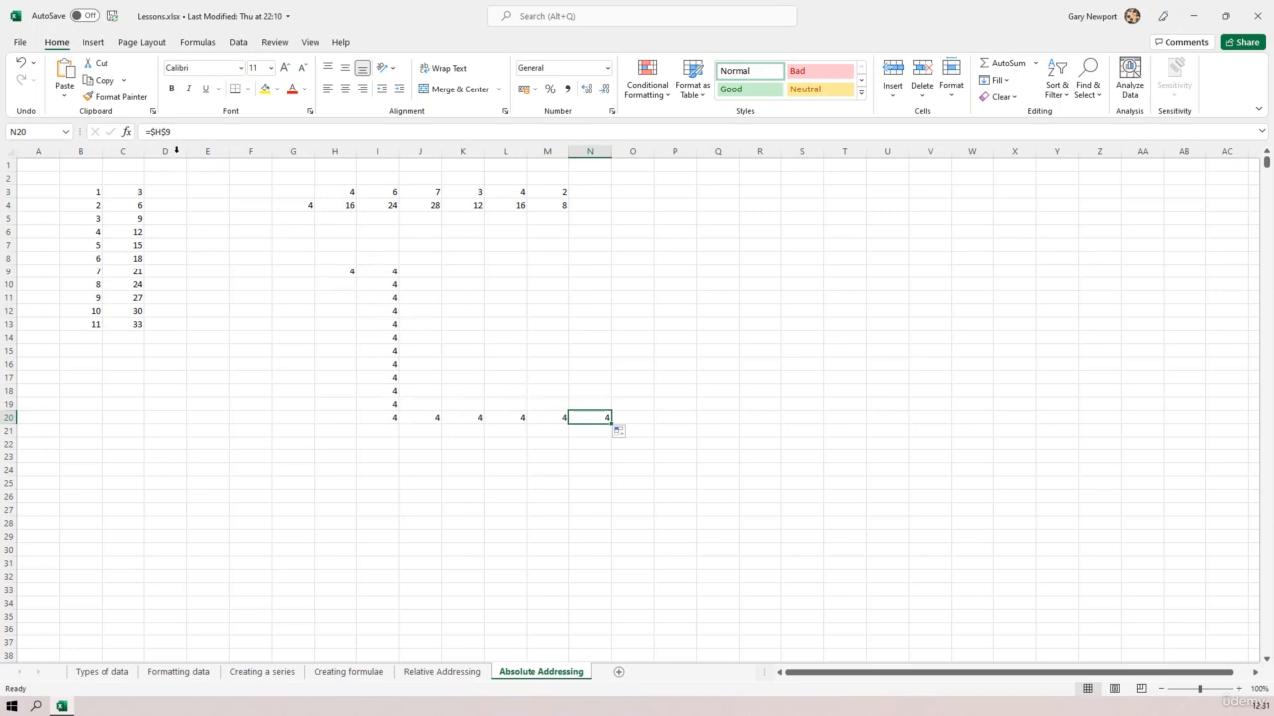
left_click(163, 132)
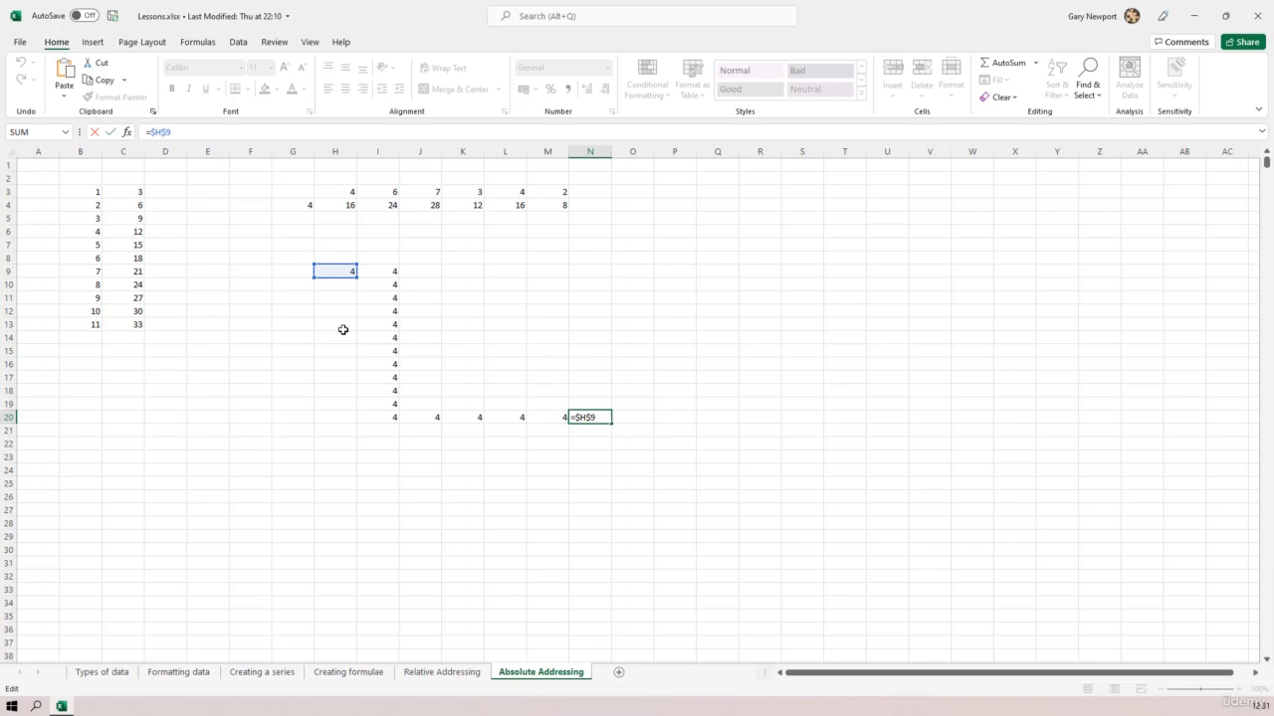
Compare the relative, mixed and absolute references in the formulas of C4, H4 and I9
left_click(138, 205)
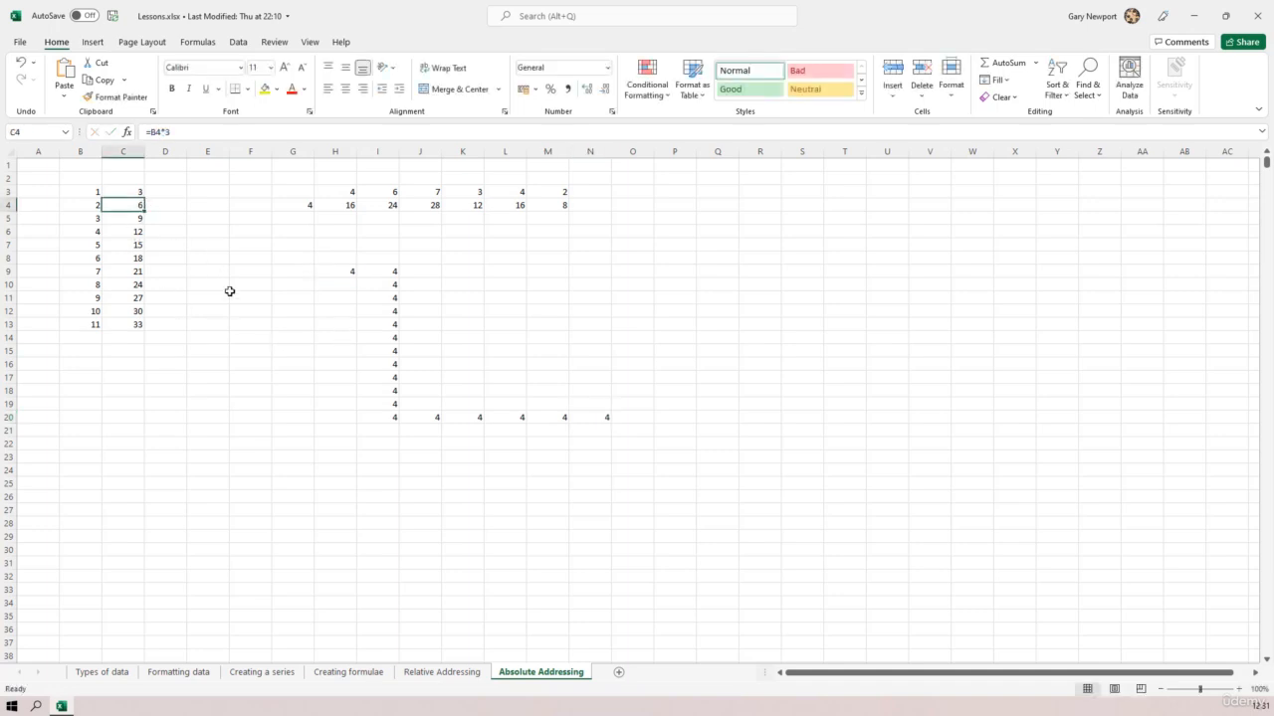
left_click(350, 205)
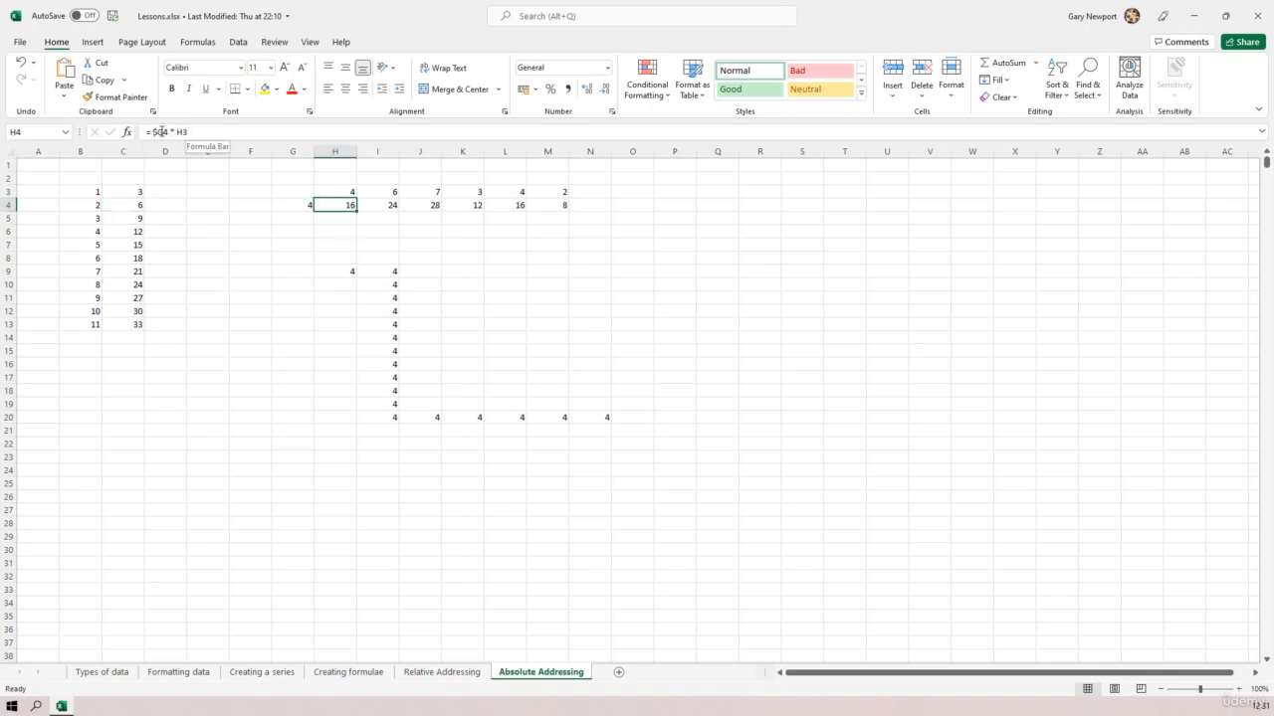
left_click(378, 272)
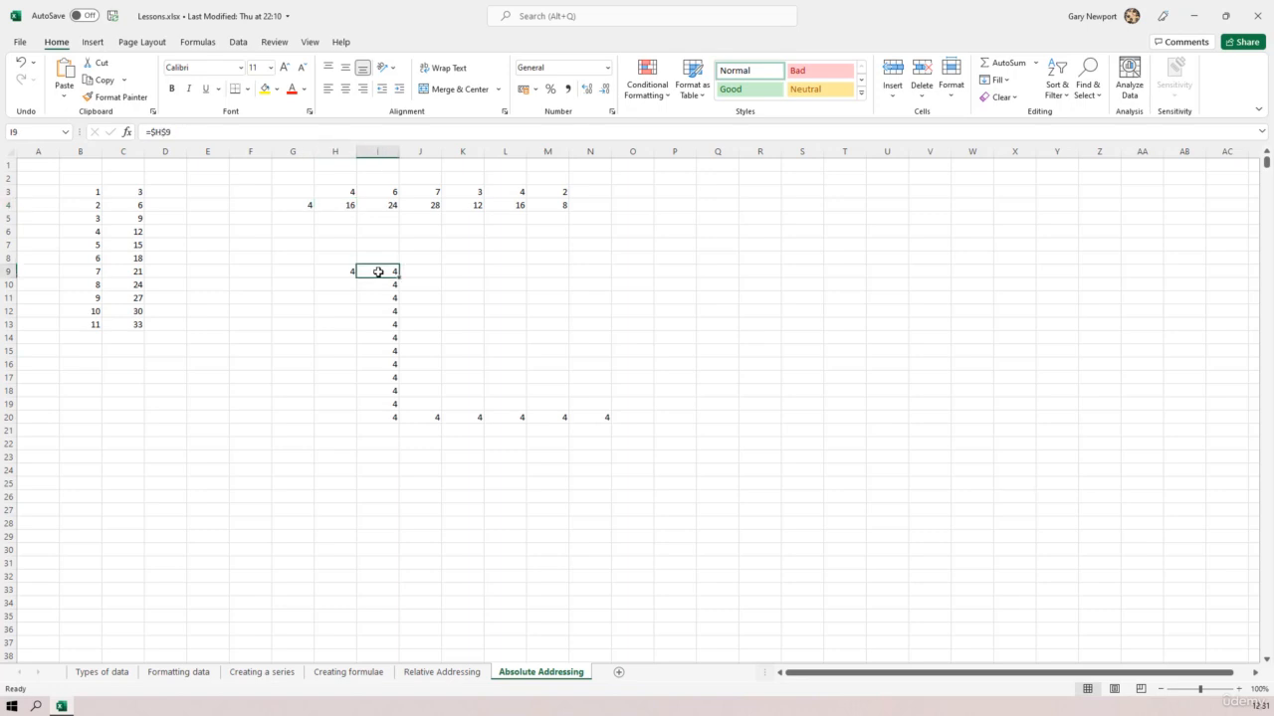